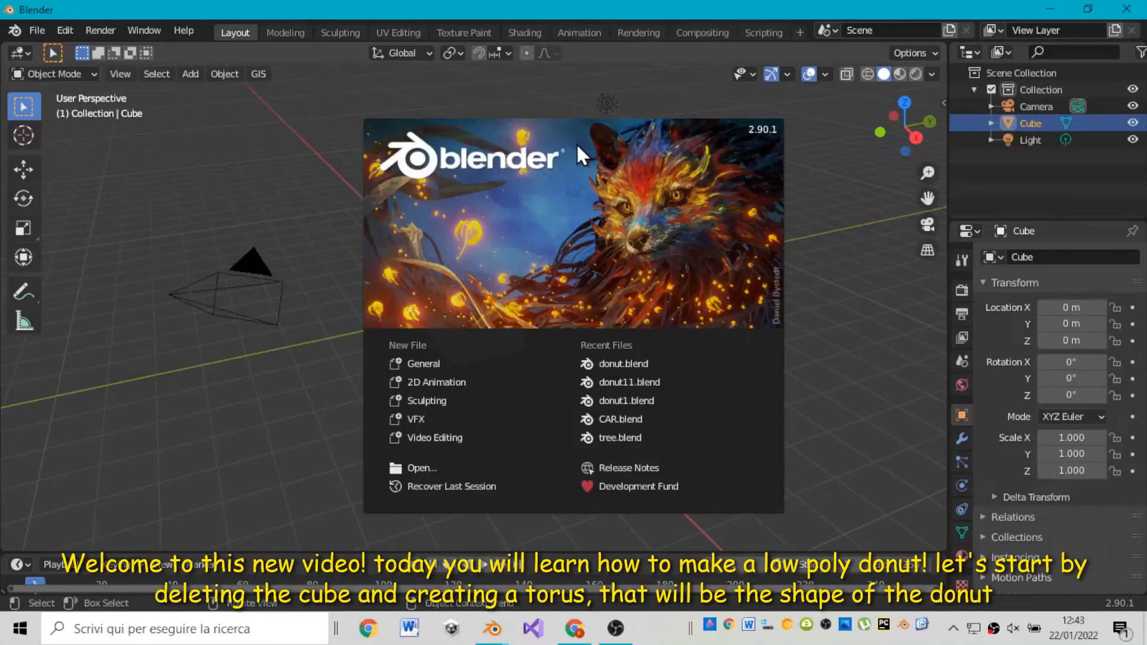
- Dismiss the splash screen to reach the default scene
{"action": "left_click", "coordinate": [670, 265]}
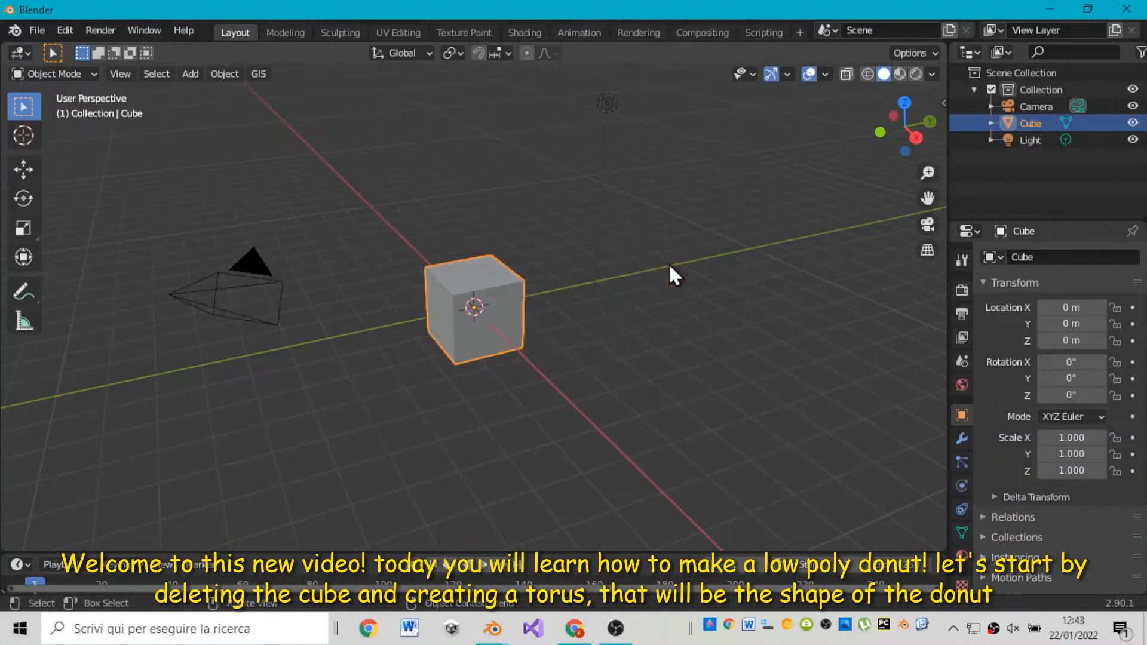
{"action": "scroll", "coordinate": [765, 207], "scroll_direction": "up", "scroll_amount": 3}
{"action": "left_click_drag", "start_coordinate": [891, 111], "coordinate": [1124, 128]}
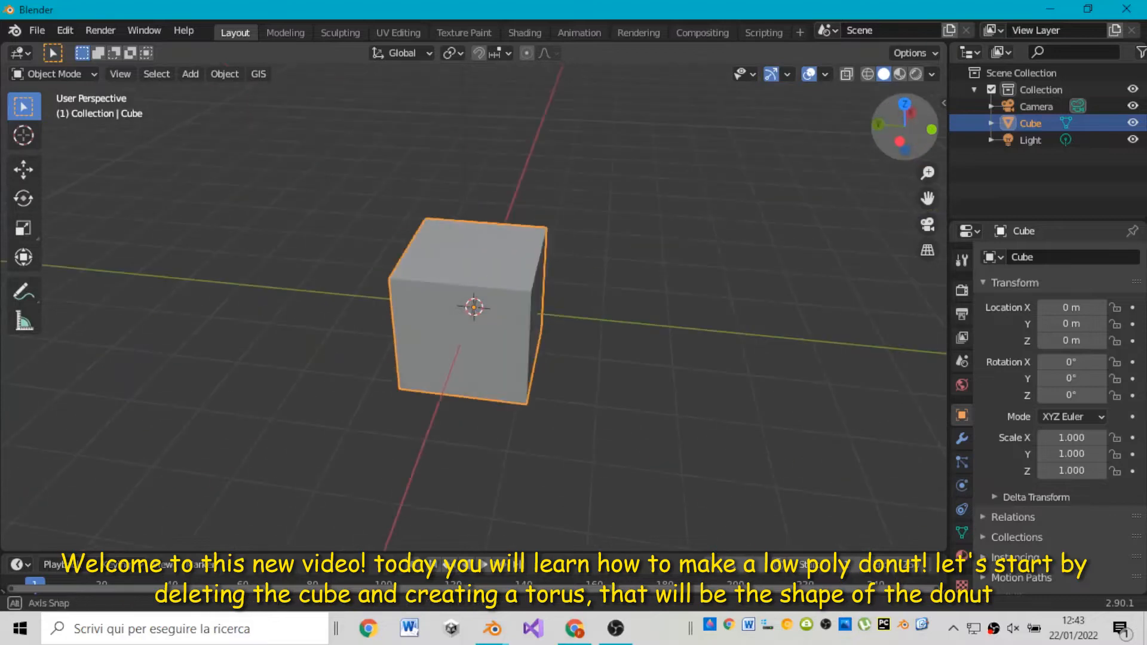
{"action": "mouse_move", "coordinate": [904, 112]}
{"action": "left_mouse_down"}
{"action": "mouse_move", "coordinate": [986, 105]}
{"action": "mouse_move", "coordinate": [920, 106]}
{"action": "left_mouse_up"}
{"action": "left_click", "coordinate": [945, 109]}
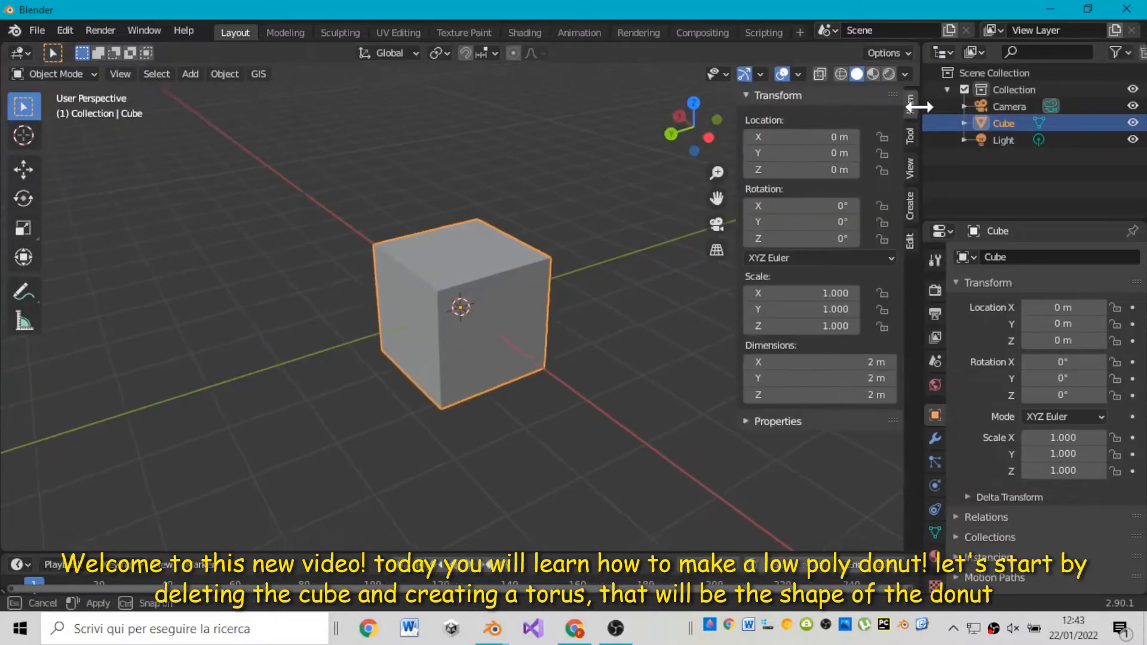
{"action": "left_click", "coordinate": [740, 98]}
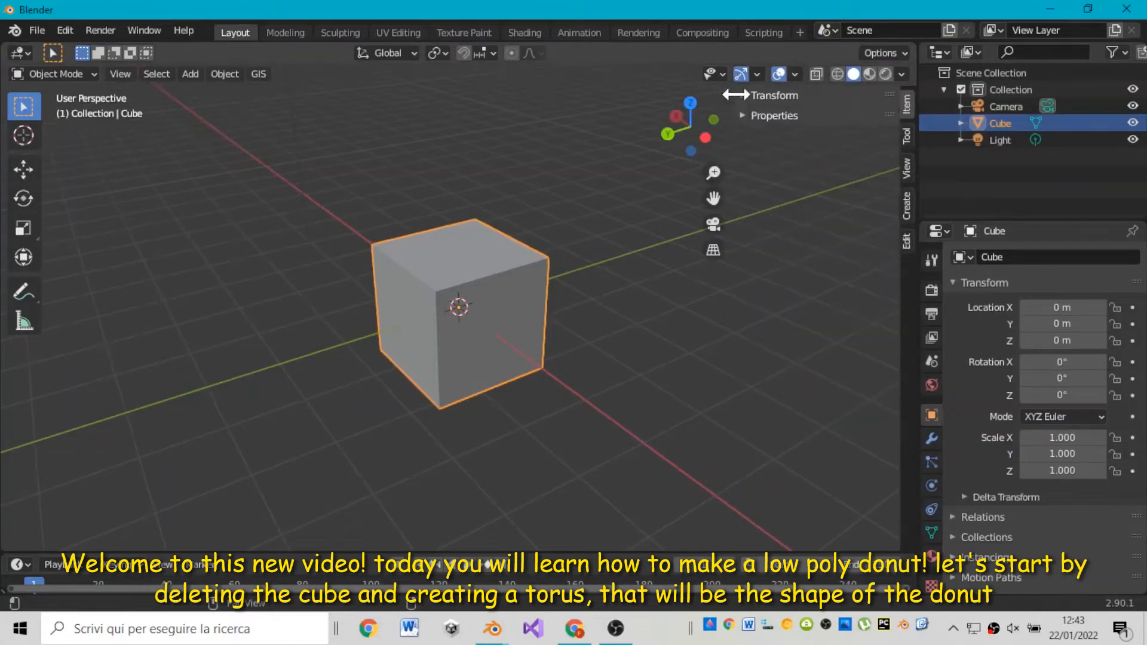
{"action": "left_click_drag", "start_coordinate": [733, 96], "coordinate": [940, 98]}
{"action": "scroll", "coordinate": [709, 299], "scroll_direction": "down", "scroll_amount": 2}
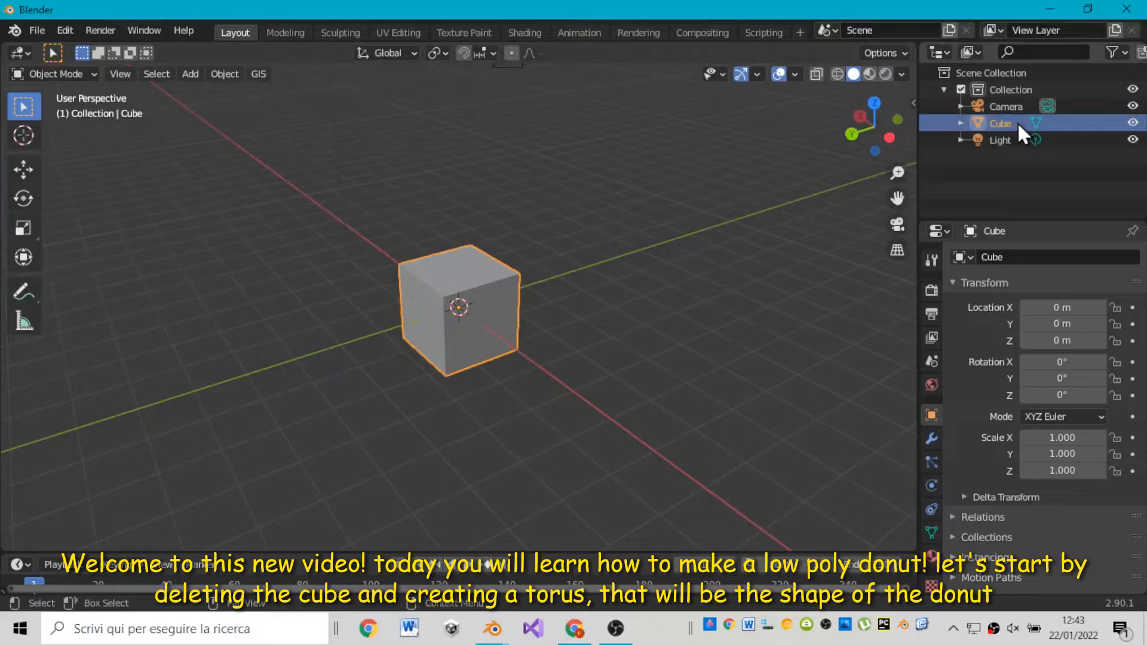
- Delete the default cube and add a torus mesh in its place
{"action": "key", "text": "Delete"}
{"action": "left_click", "coordinate": [190, 73]}
{"action": "mouse_move", "coordinate": [203, 95]}
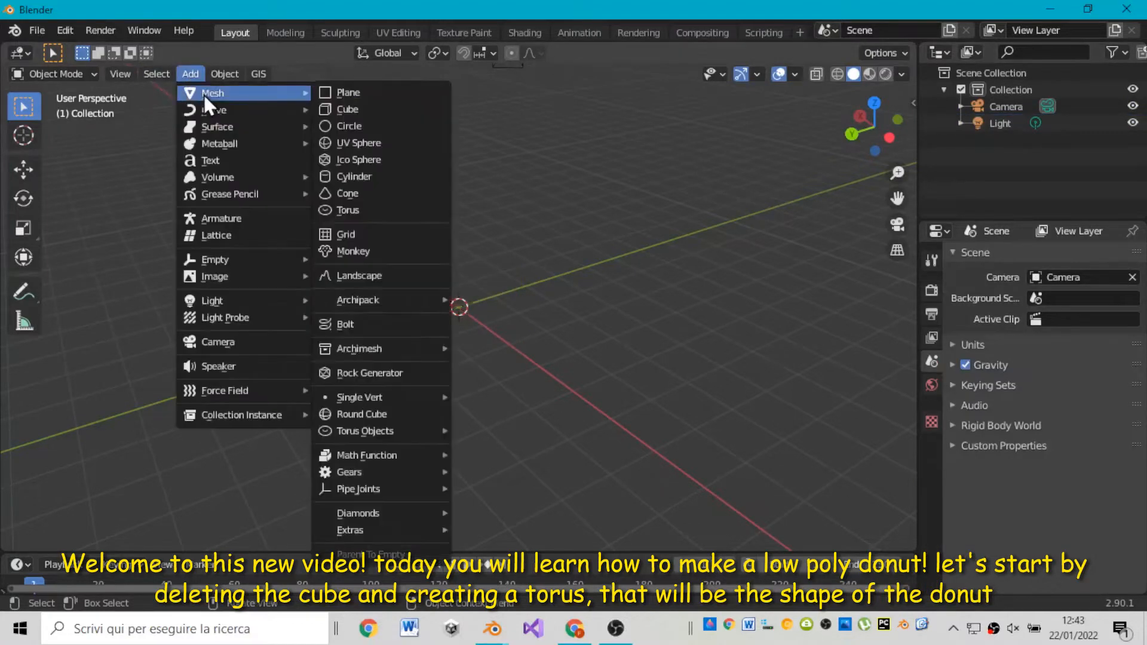
{"action": "left_click", "coordinate": [370, 209]}
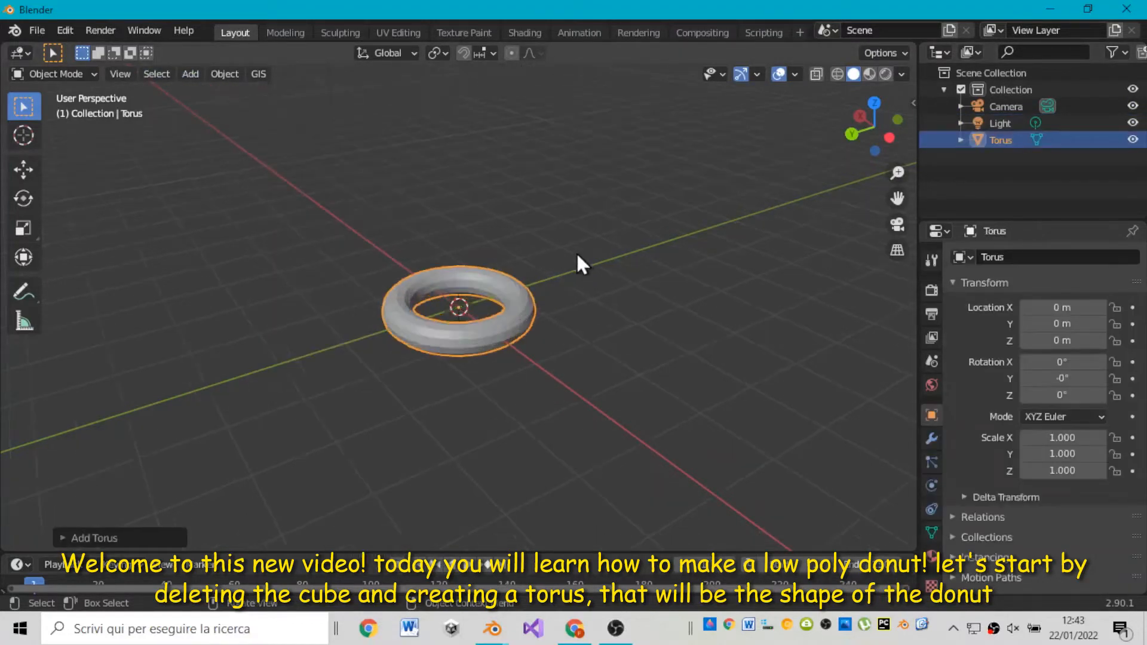
- Set the new torus to 47 major segments and 16 minor segments
{"action": "left_click", "coordinate": [121, 538]}
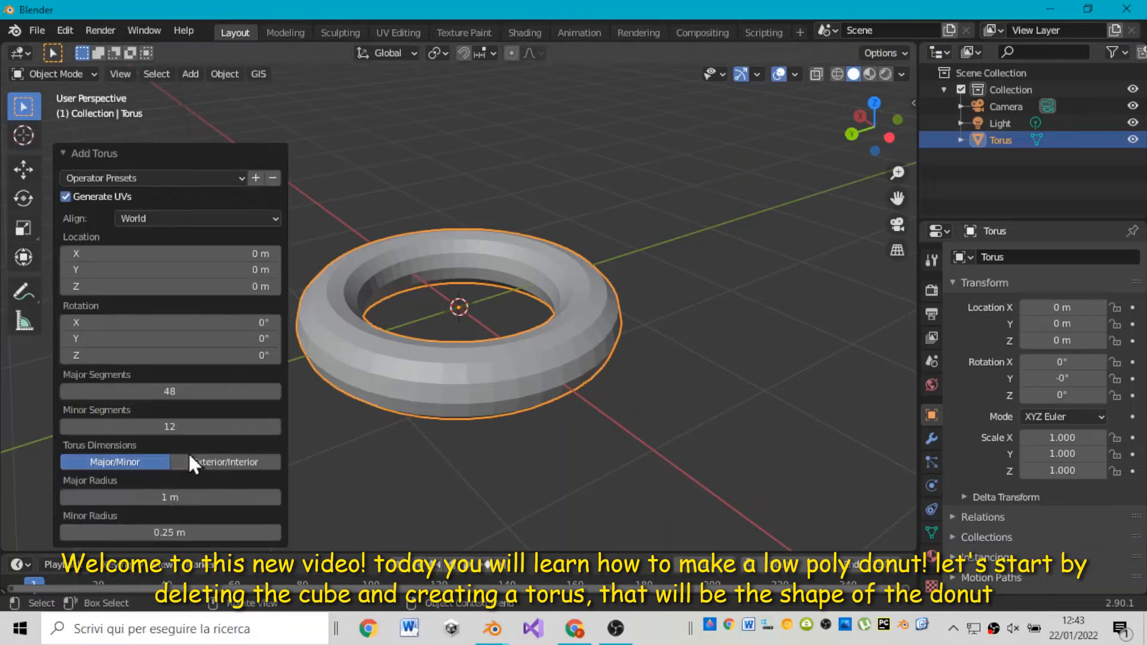
{"action": "left_click_drag", "start_coordinate": [193, 392], "coordinate": [219, 426]}
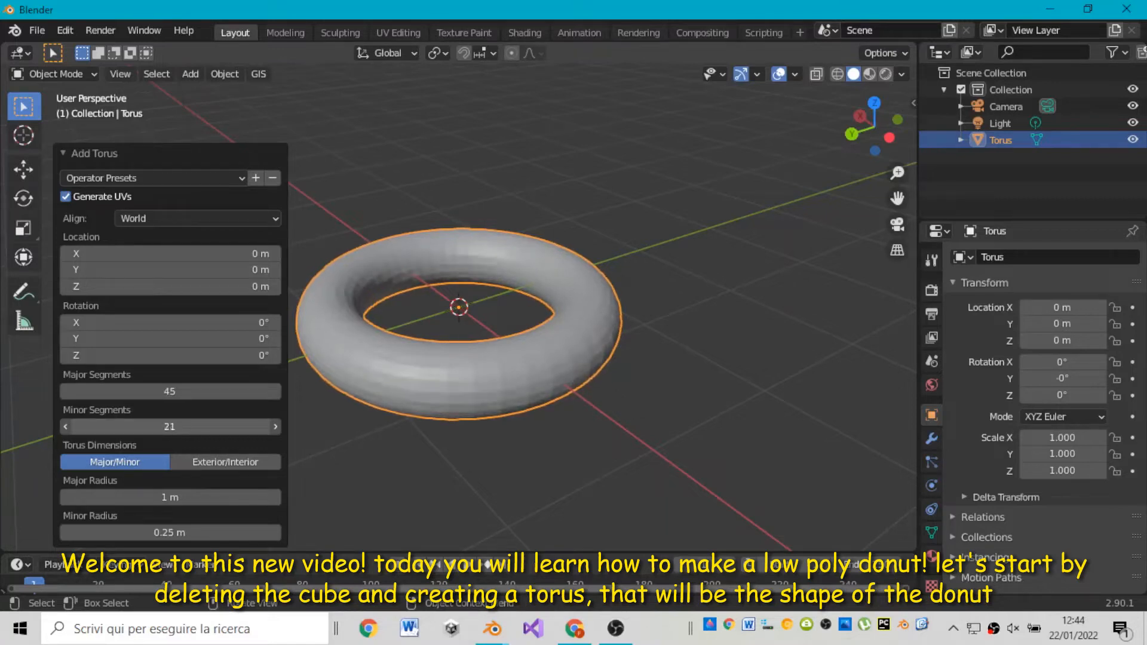
{"action": "left_click_drag", "start_coordinate": [206, 426], "coordinate": [177, 391]}
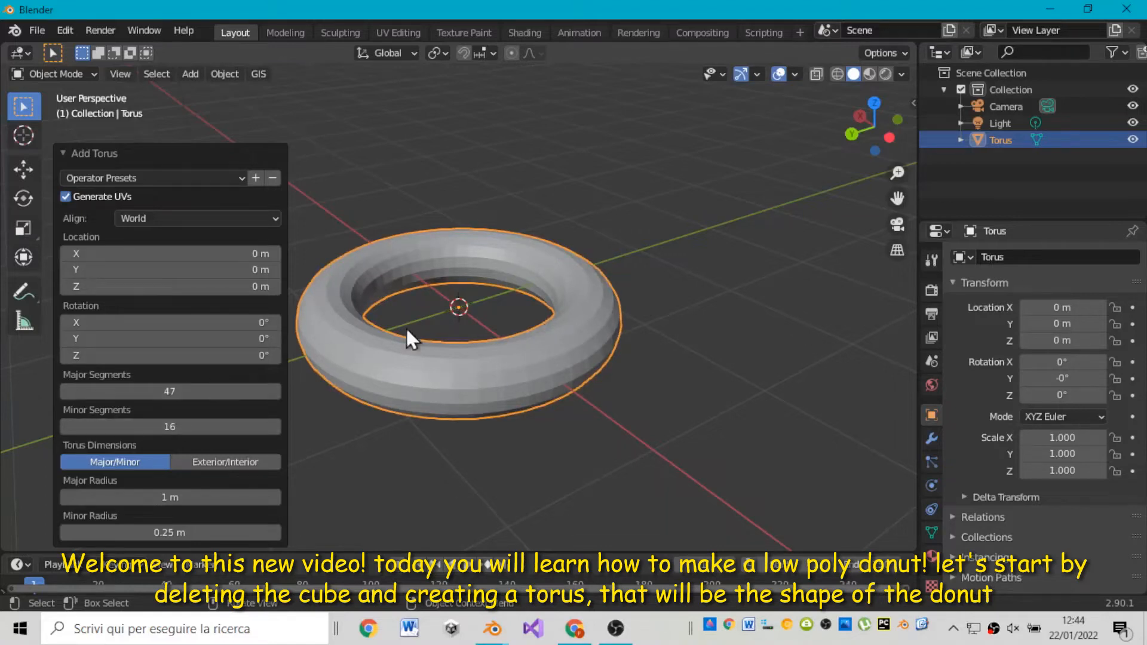
- Set the torus's major radius to 0.51 m and its minor radius to 0.36 m
{"action": "scroll", "coordinate": [460, 343], "scroll_direction": "up", "scroll_amount": 2}
{"action": "left_click_drag", "start_coordinate": [215, 497], "coordinate": [189, 497]}
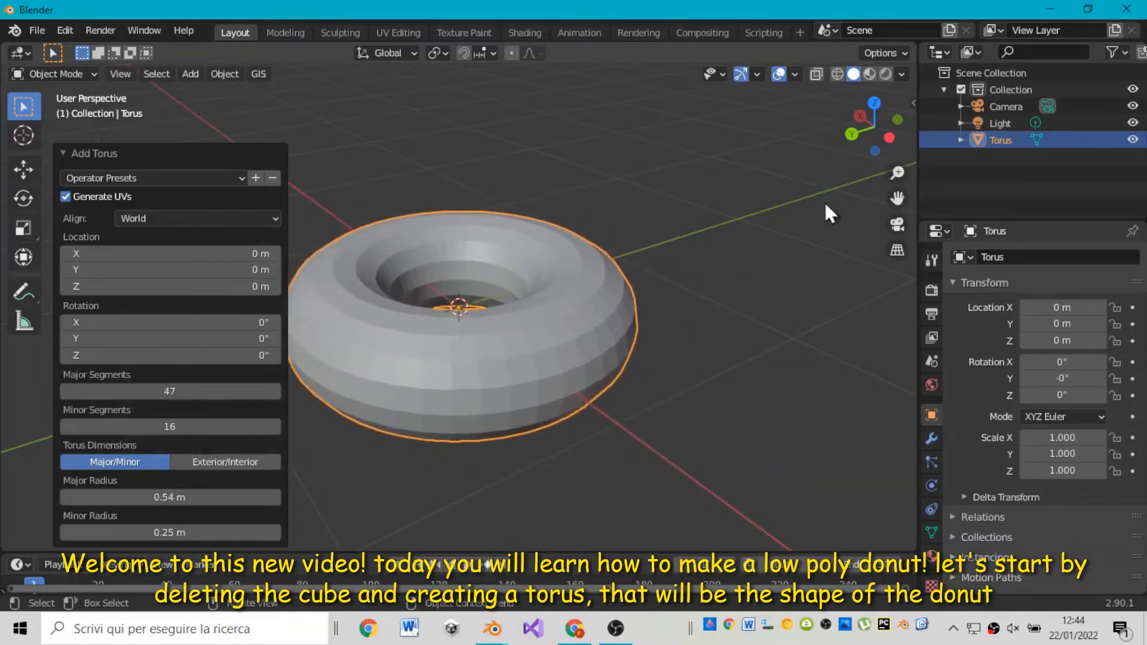
{"action": "key", "text": "KP_7"}
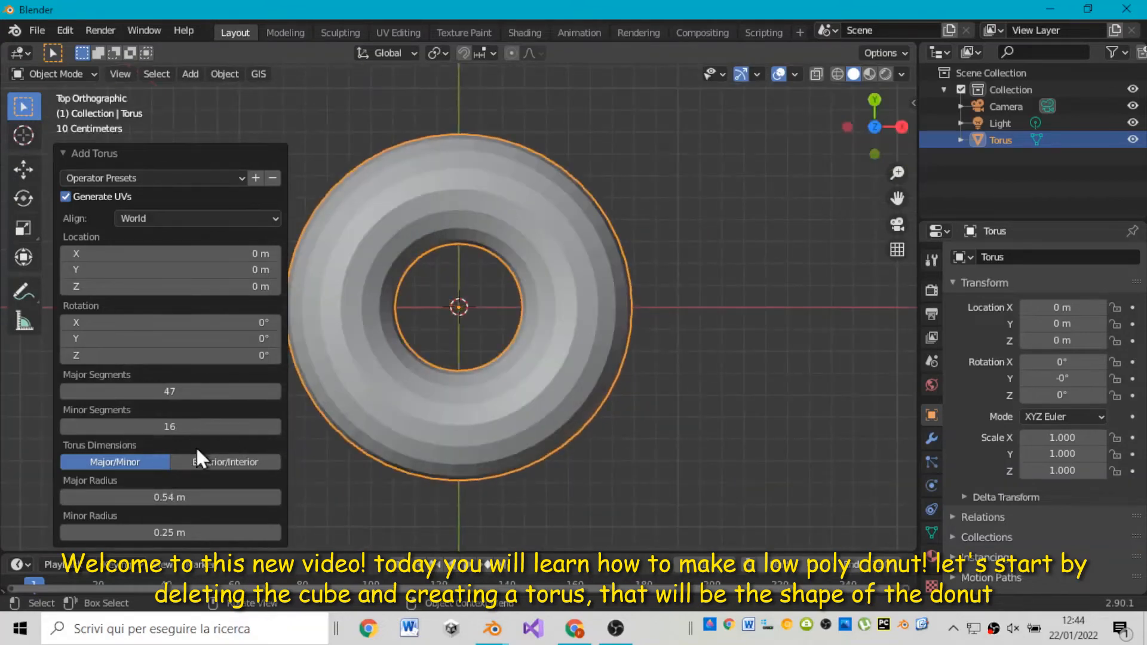
{"action": "left_click_drag", "start_coordinate": [191, 497], "coordinate": [230, 533]}
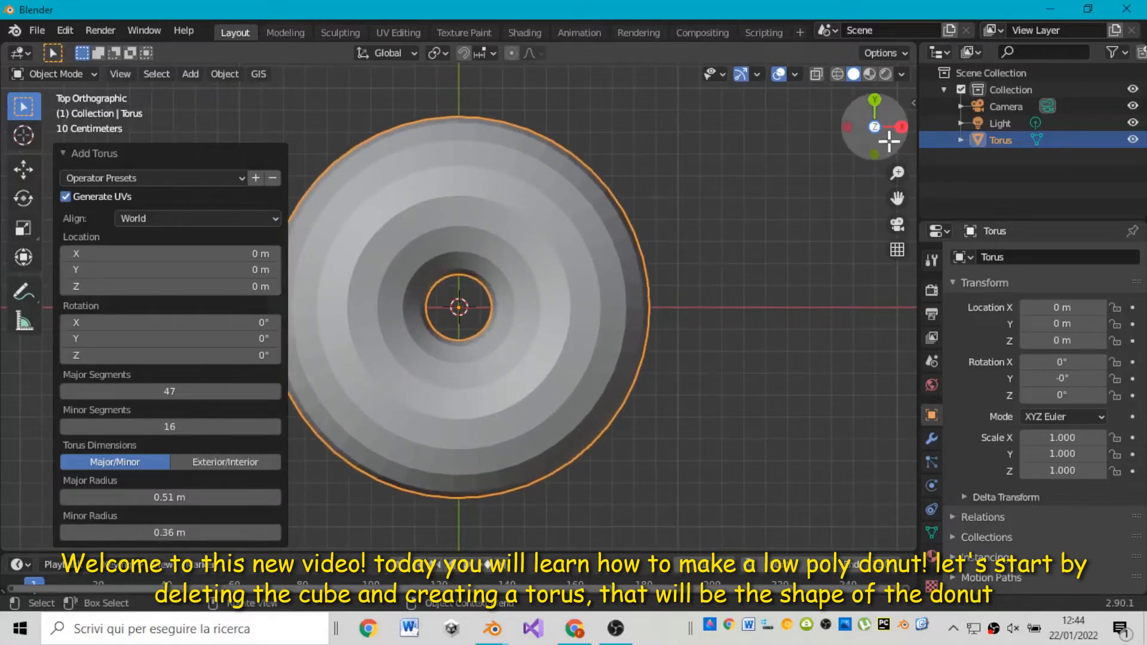
- Reduce the torus's minor radius to 0.24 m, keeping the major radius at 0.51 m
{"action": "left_click_drag", "start_coordinate": [889, 141], "coordinate": [878, 129]}
{"action": "left_click_drag", "start_coordinate": [198, 533], "coordinate": [274, 484]}
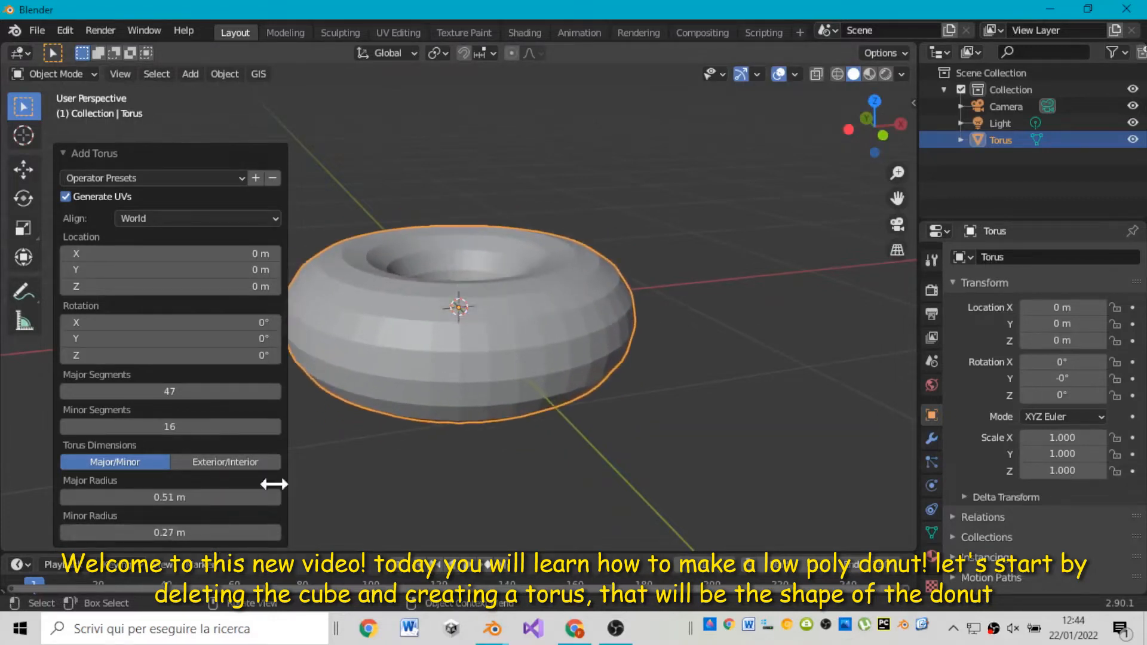
{"action": "left_click_drag", "start_coordinate": [881, 123], "coordinate": [891, 245]}
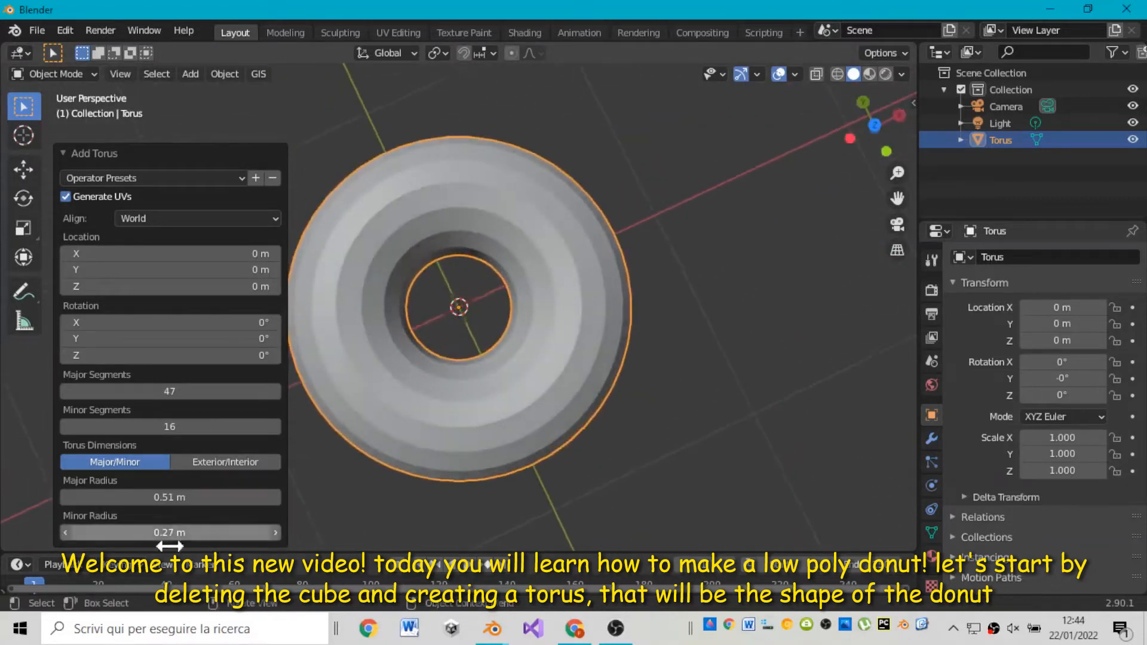
{"action": "left_click_drag", "start_coordinate": [169, 545], "coordinate": [195, 526]}
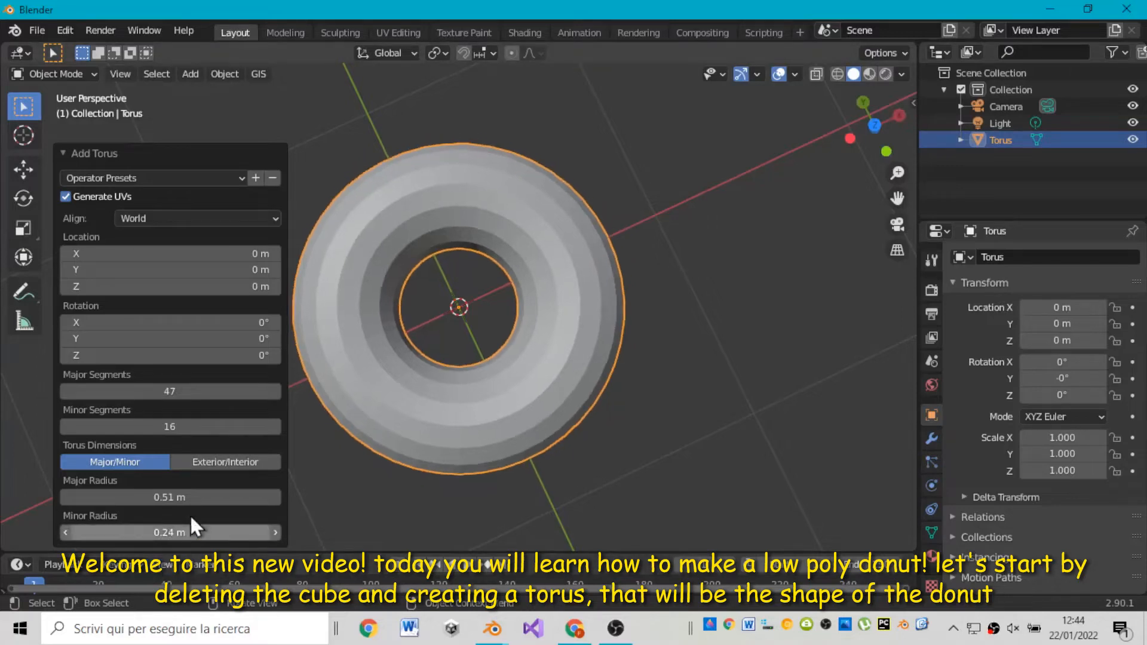
{"action": "left_click_drag", "start_coordinate": [868, 133], "coordinate": [862, 79]}
{"action": "mouse_move", "coordinate": [890, 120]}
{"action": "left_mouse_down"}
{"action": "mouse_move", "coordinate": [891, 187]}
{"action": "mouse_move", "coordinate": [895, 129]}
{"action": "left_mouse_up"}
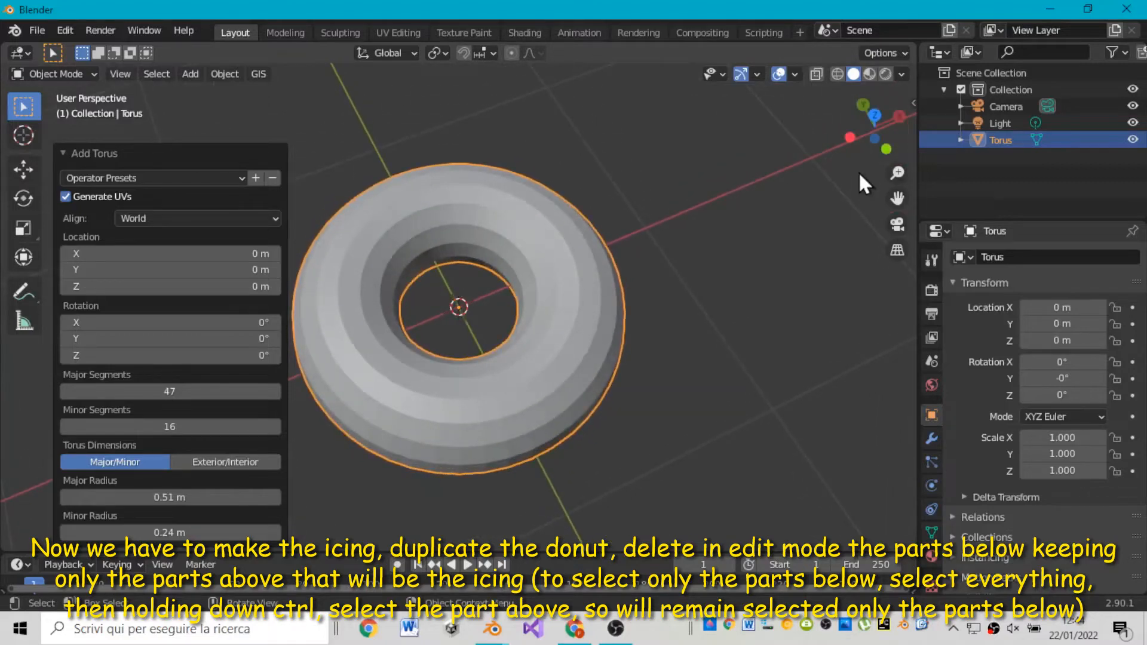
{"action": "left_click_drag", "start_coordinate": [174, 497], "coordinate": [148, 497]}
{"action": "left_click", "coordinate": [874, 116]}
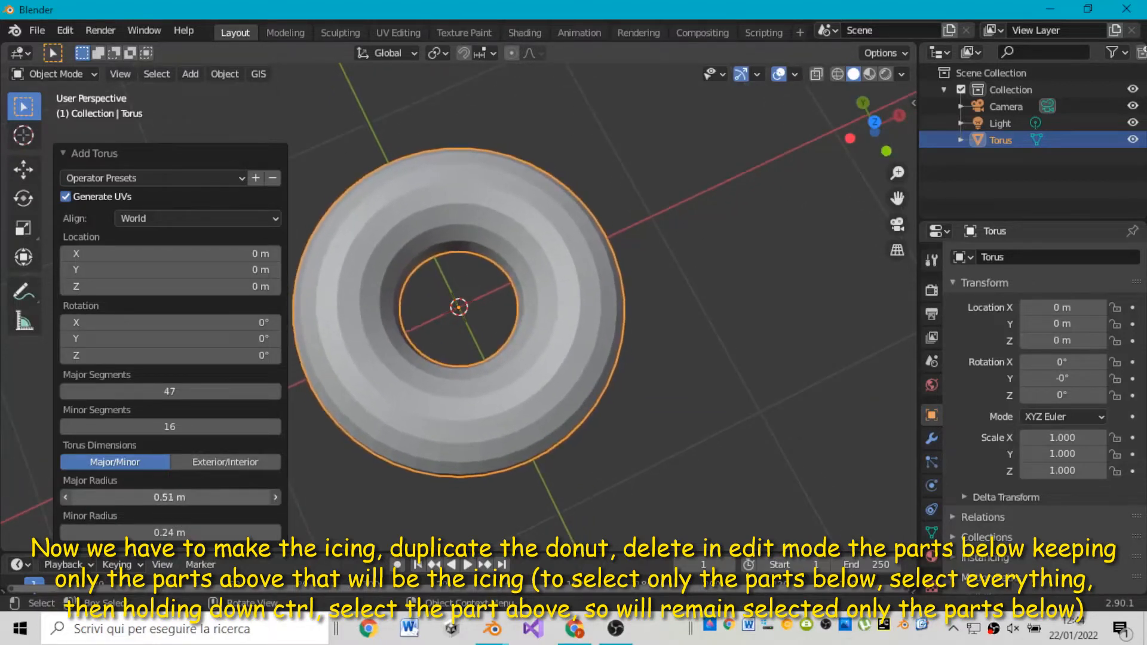
{"action": "left_click_drag", "start_coordinate": [875, 126], "coordinate": [874, 99]}
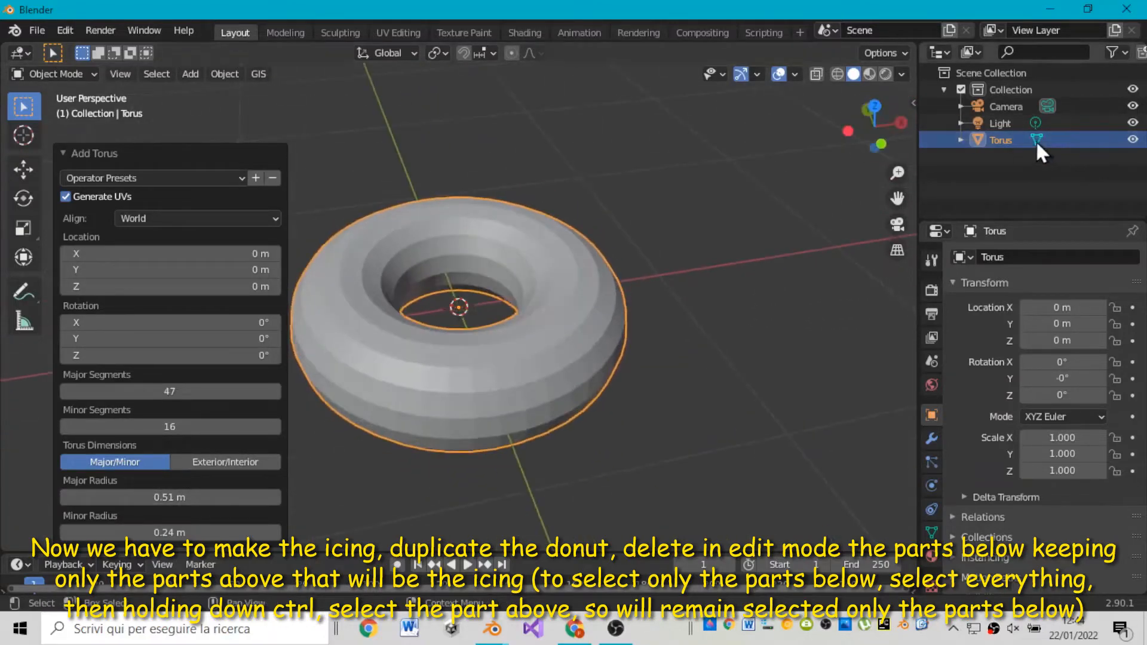
- Rename the torus object as Donut
{"action": "double_click", "coordinate": [990, 137]}
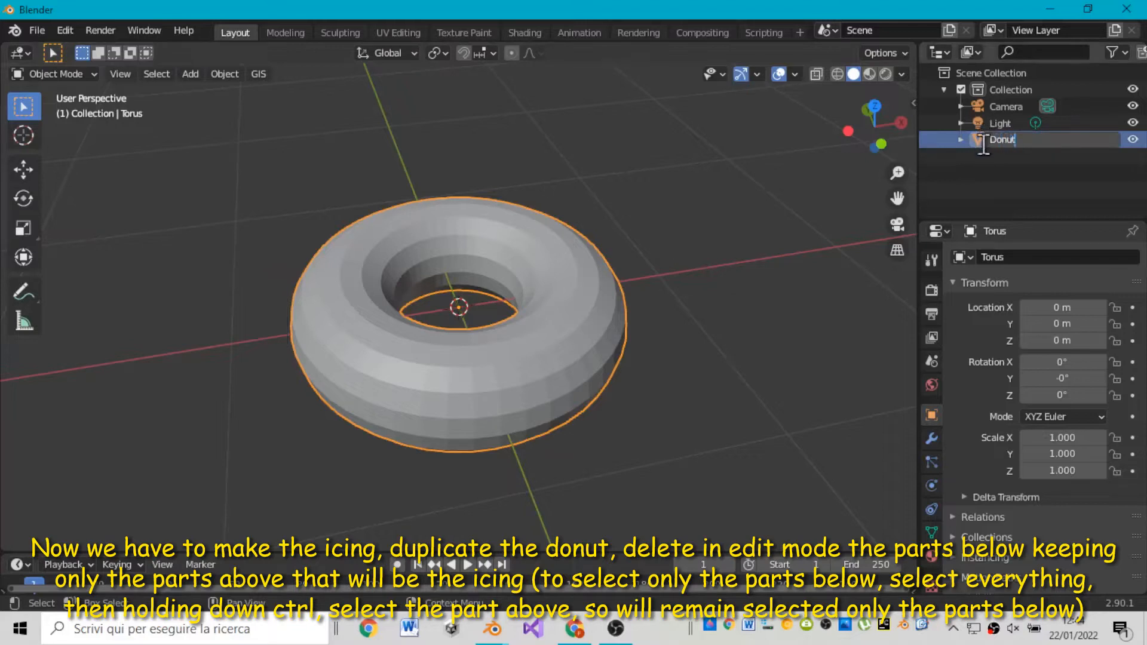
{"action": "type", "text": "Donut"}
{"action": "key", "text": "Return"}
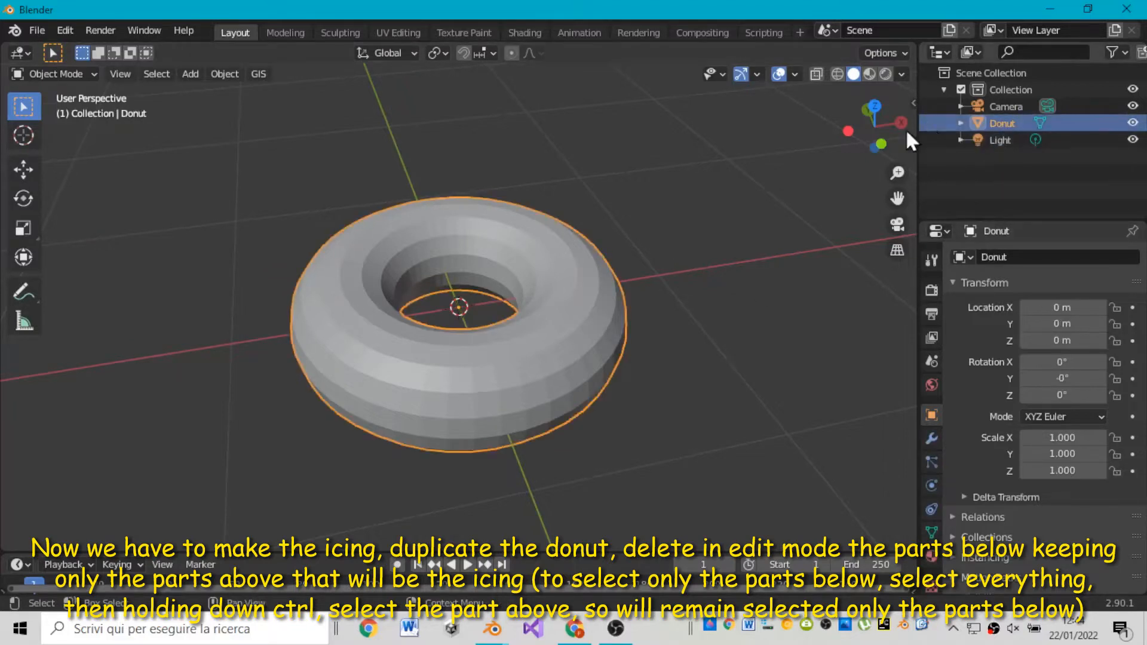
- Copy the Donut object and paste a duplicate of it into the scene
{"action": "left_click_drag", "start_coordinate": [906, 128], "coordinate": [974, 209]}
{"action": "right_click", "coordinate": [999, 117]}
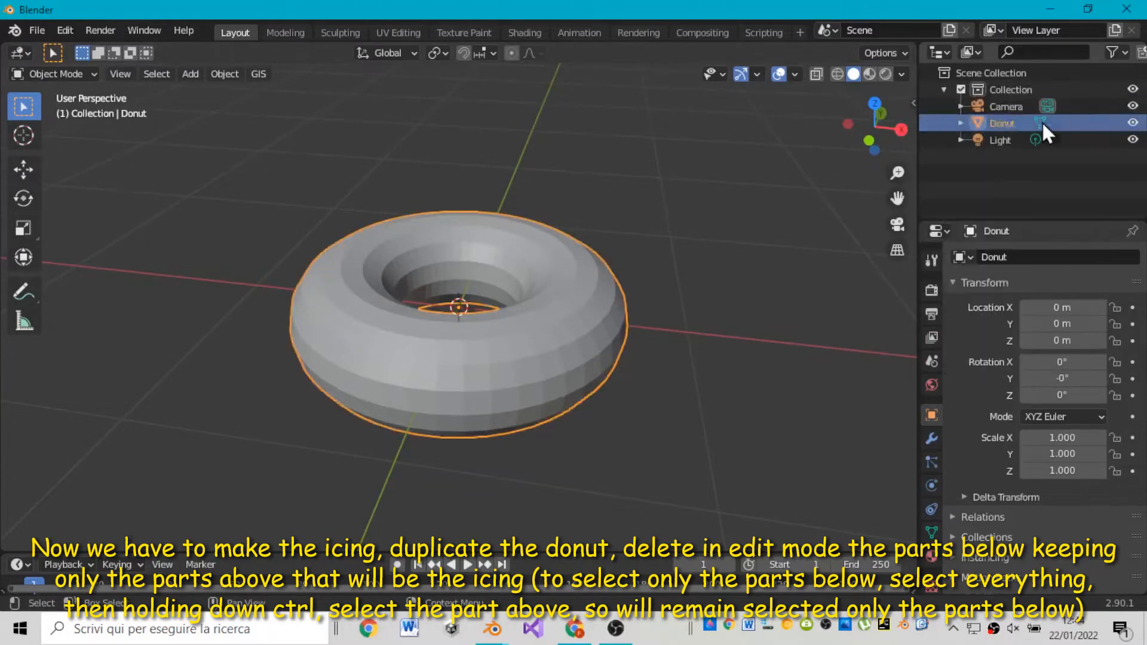
{"action": "right_click", "coordinate": [1010, 123]}
{"action": "left_click", "coordinate": [983, 143]}
{"action": "left_click", "coordinate": [1008, 141]}
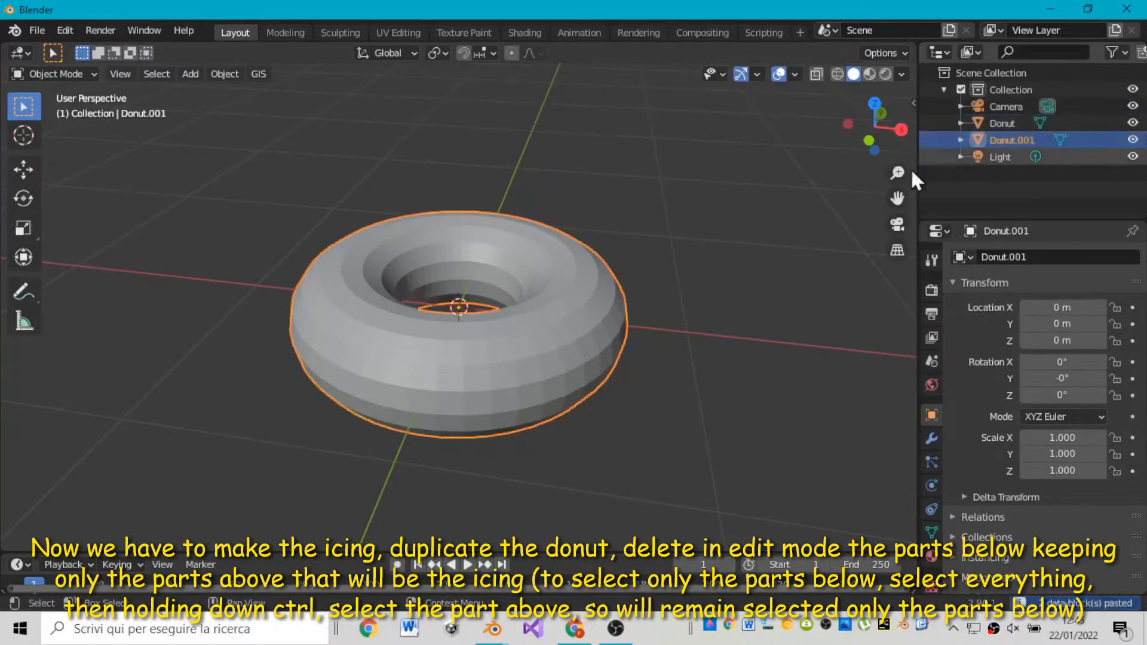
{"action": "left_click", "coordinate": [24, 169]}
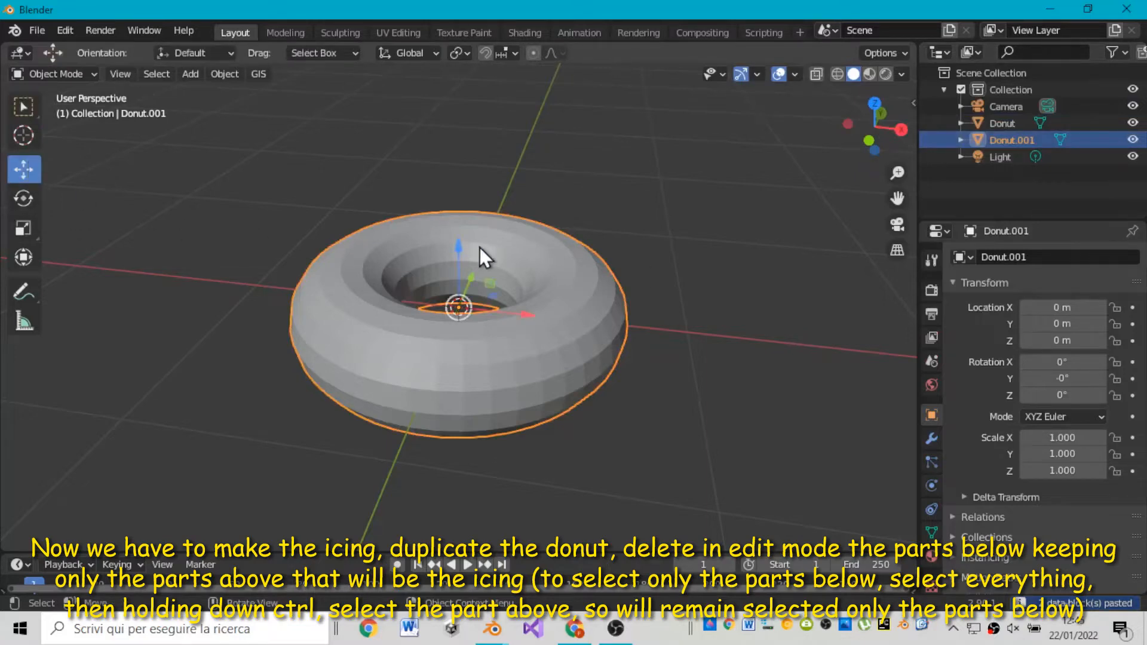
{"action": "left_click_drag", "start_coordinate": [459, 247], "coordinate": [461, 217]}
{"action": "key", "text": "ctrl+z"}
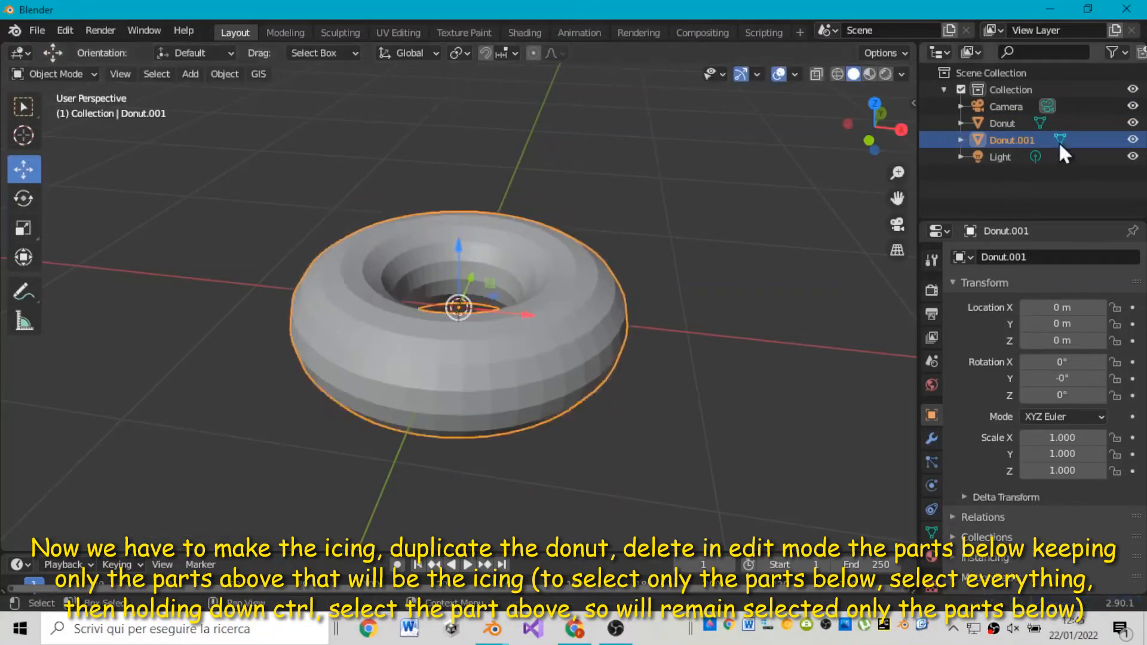
- Enter Edit Mode on the duplicate donut and box-deselect its upper part from above, leaving only the lower vertices selected
{"action": "key", "text": "Tab"}
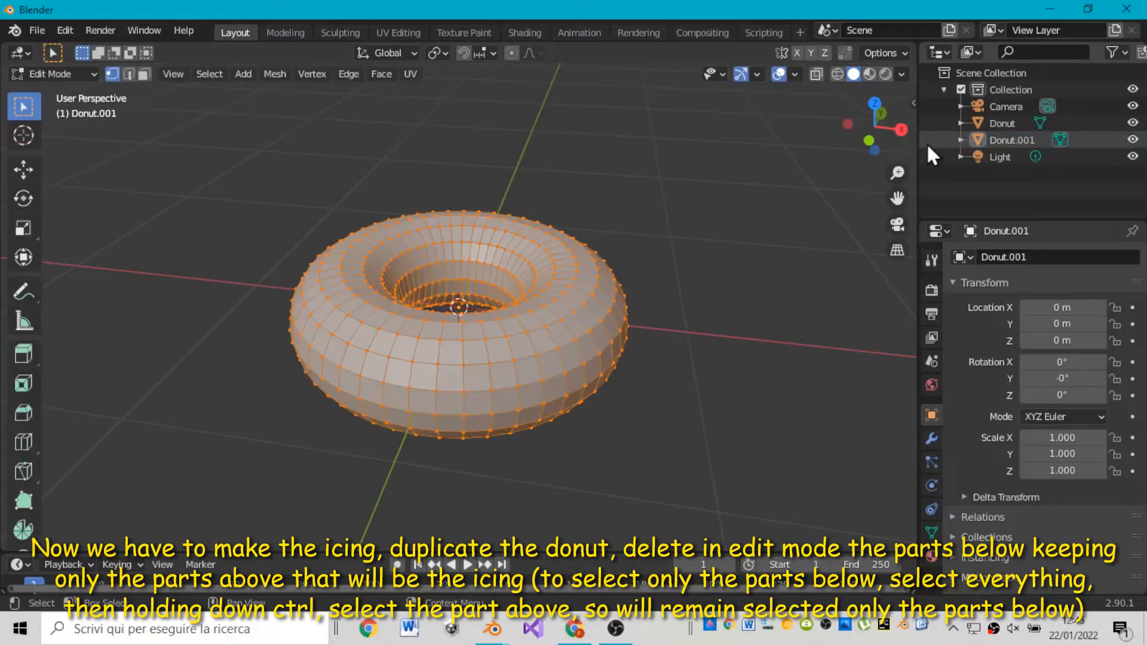
{"action": "left_click_drag", "start_coordinate": [874, 126], "coordinate": [747, 95]}
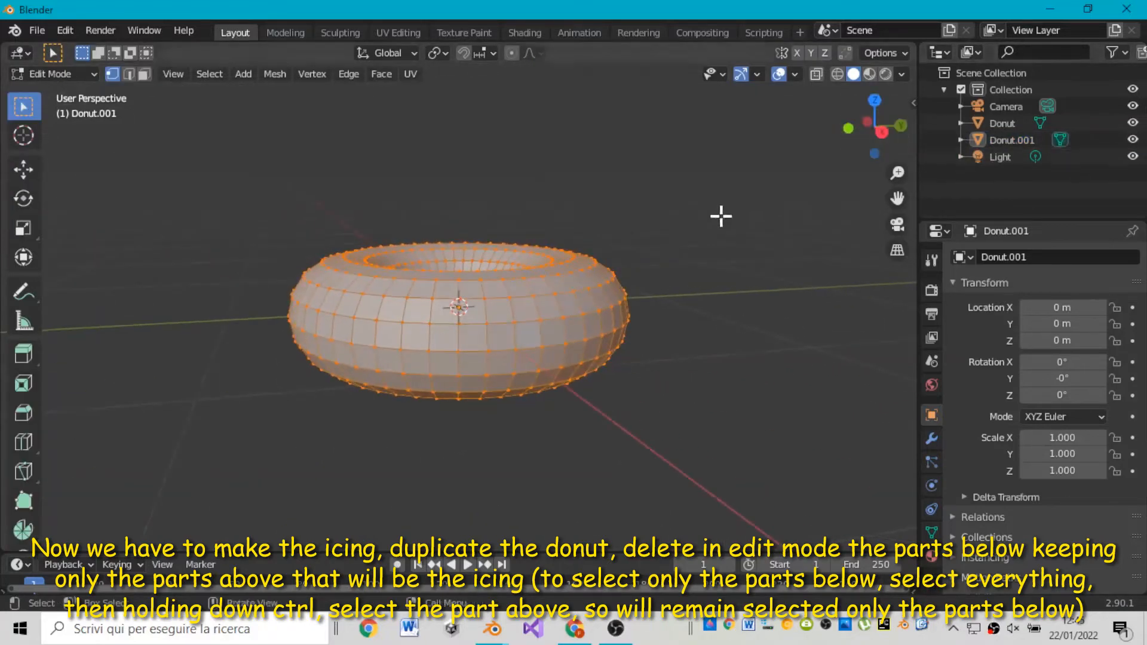
{"action": "left_click_drag", "start_coordinate": [873, 114], "coordinate": [874, 113]}
{"action": "left_click", "coordinate": [874, 102]}
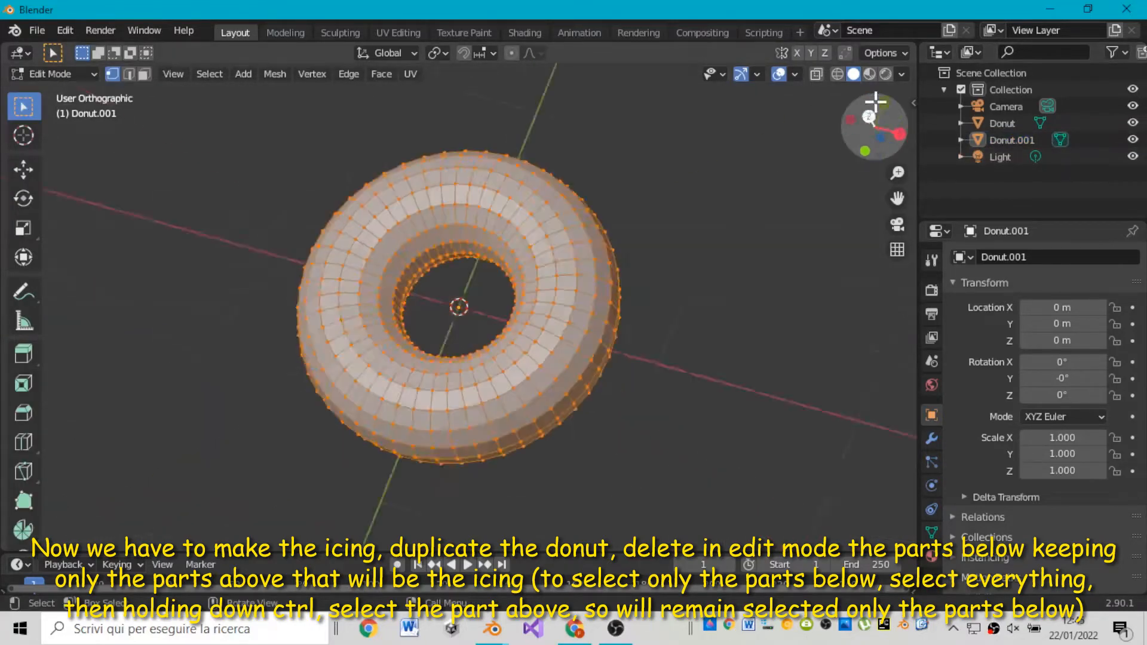
{"action": "left_click_drag", "start_coordinate": [237, 111], "coordinate": [735, 517], "text": "ctrl"}
{"action": "left_click_drag", "start_coordinate": [874, 127], "coordinate": [874, 210]}
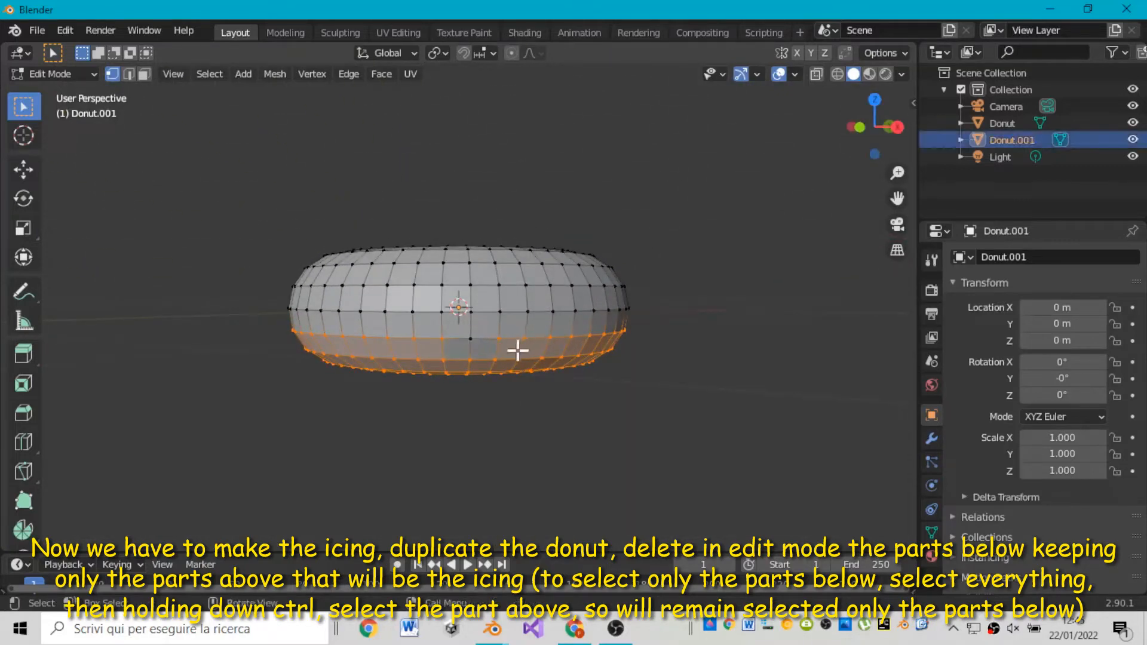
- Switch to face selection on the duplicate donut and add the missing faces in its selected lower band
{"action": "left_click", "coordinate": [143, 74]}
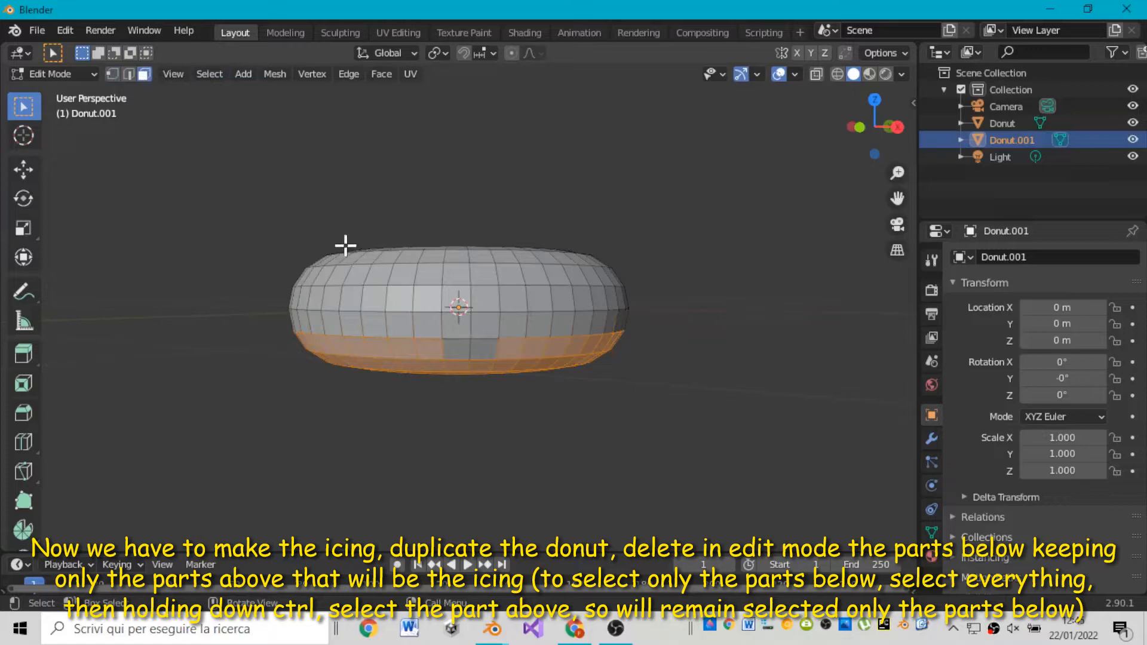
{"action": "left_click", "coordinate": [474, 351], "text": "ctrl"}
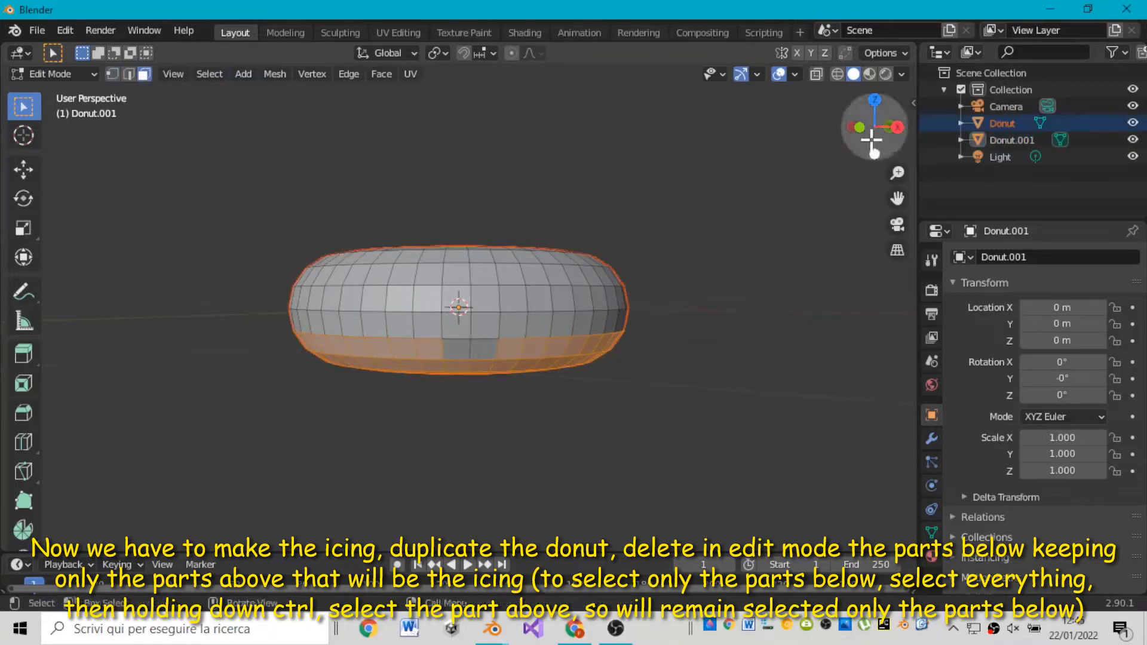
{"action": "left_click_drag", "start_coordinate": [874, 128], "coordinate": [807, 90]}
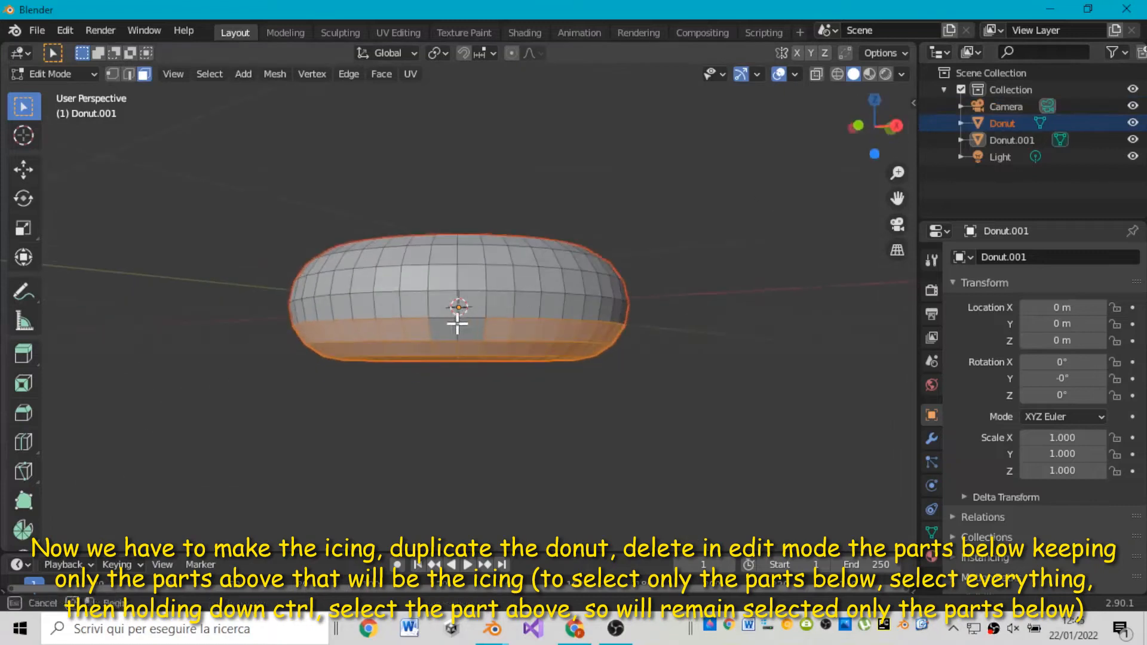
- Extend the selection around the donut by the ring of outer faces directly above the selected lower band
{"action": "left_click", "coordinate": [482, 308], "text": "ctrl"}
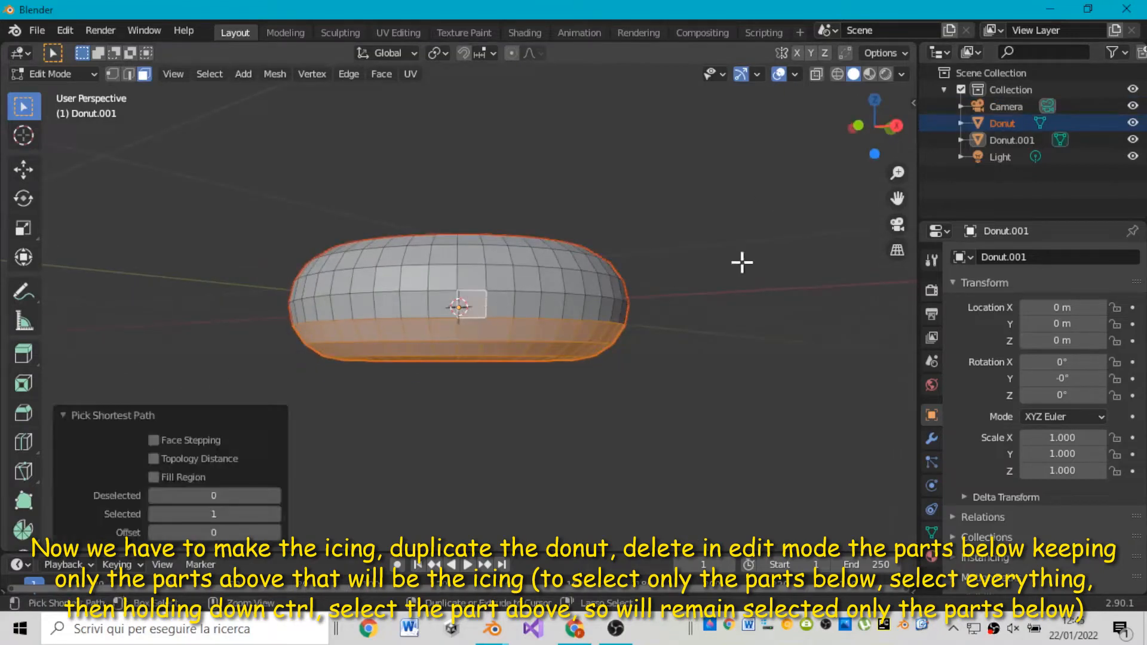
{"action": "left_click_drag", "start_coordinate": [874, 128], "coordinate": [853, 149]}
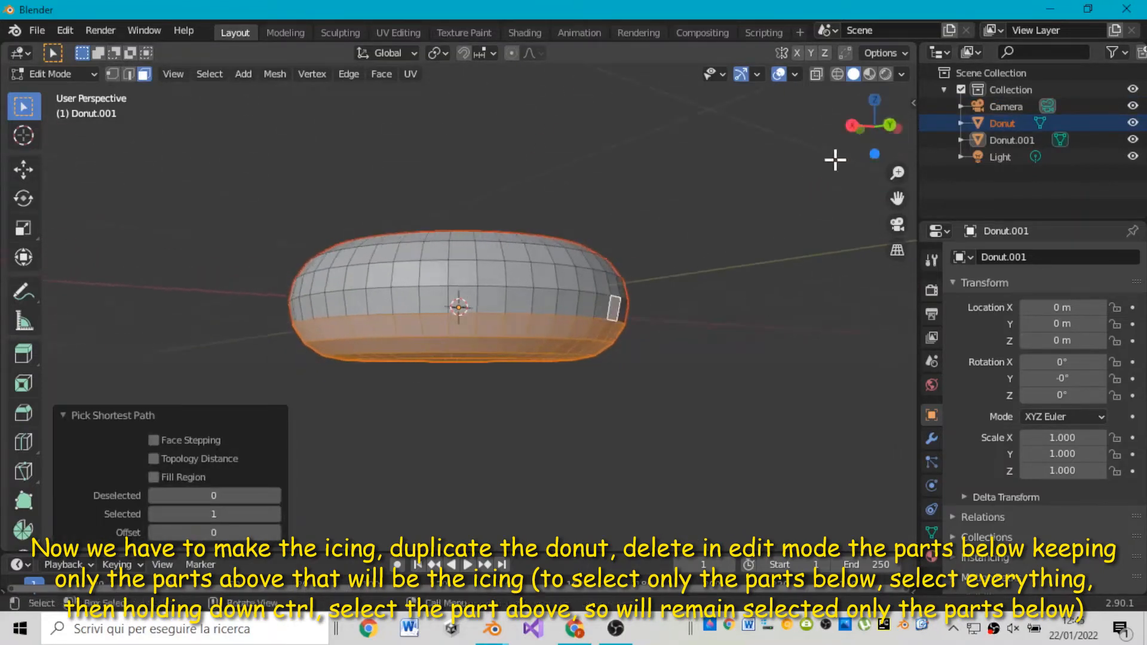
{"action": "middle_click_drag", "start_coordinate": [614, 307], "coordinate": [405, 306]}
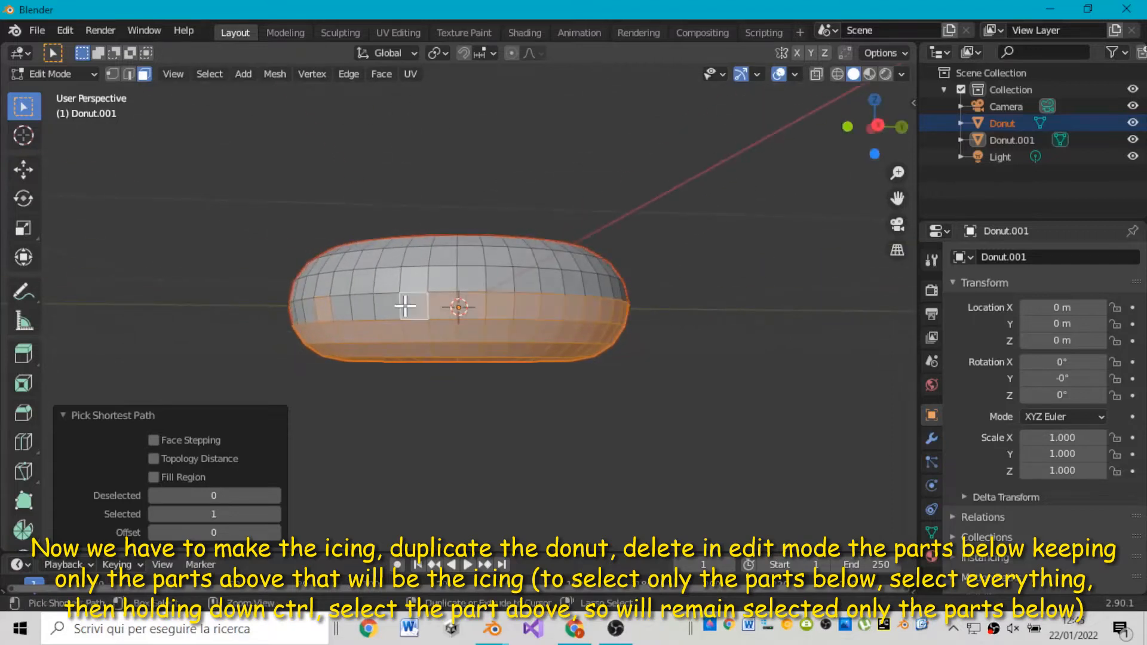
{"action": "left_click_drag", "start_coordinate": [862, 129], "coordinate": [1124, 130]}
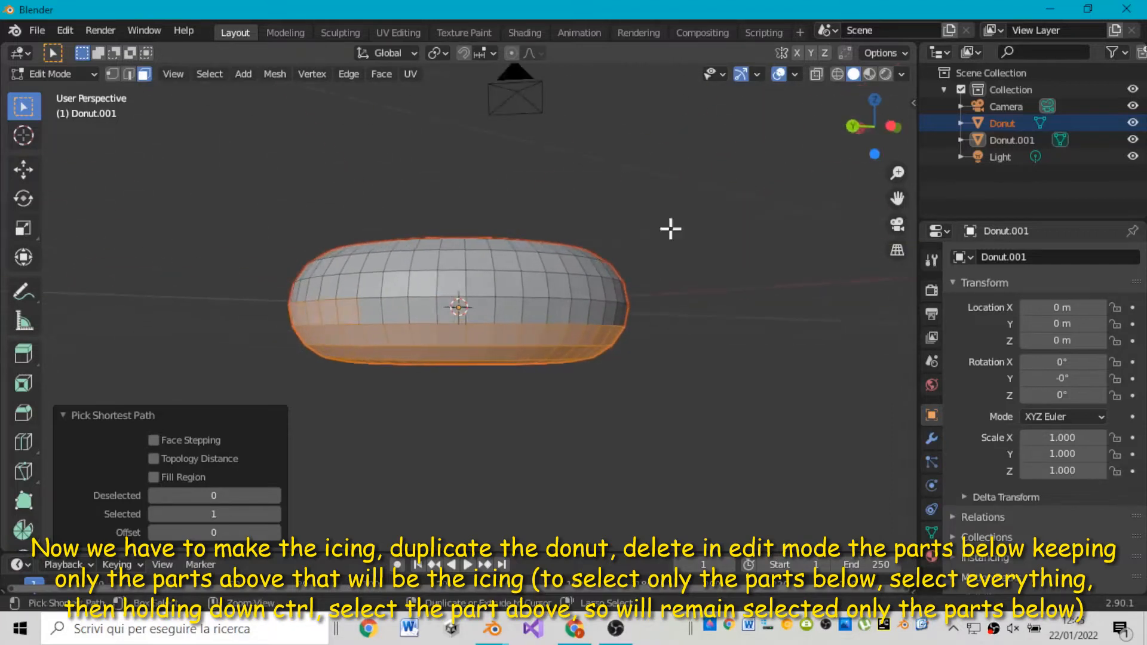
{"action": "left_click", "coordinate": [605, 310], "text": "ctrl"}
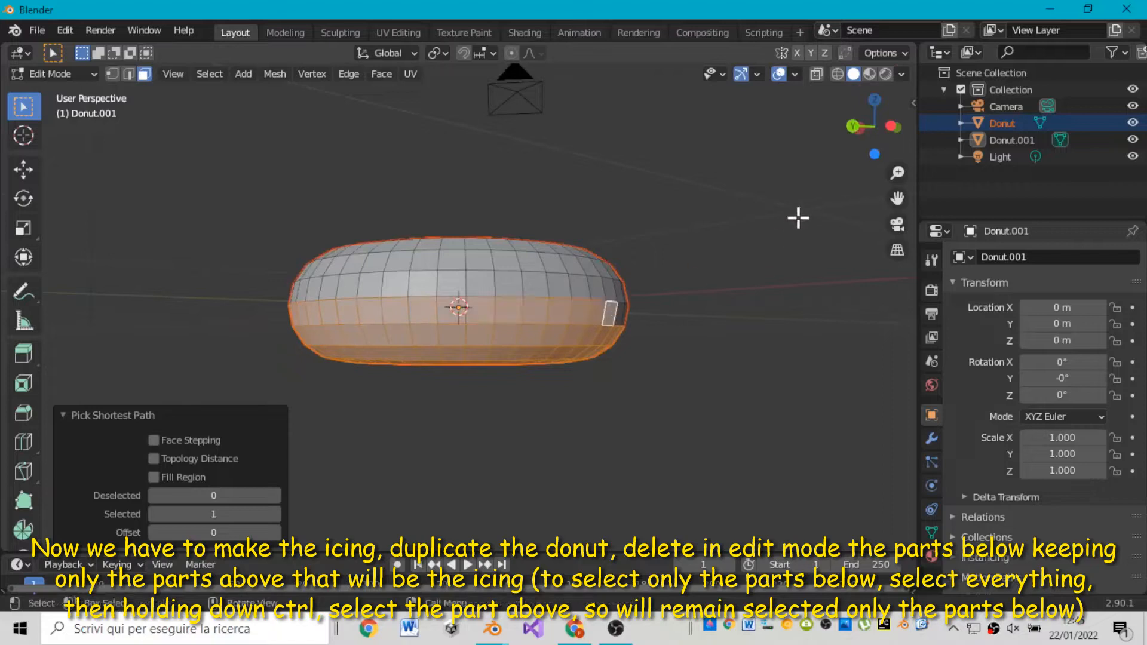
{"action": "left_click_drag", "start_coordinate": [890, 145], "coordinate": [771, 227]}
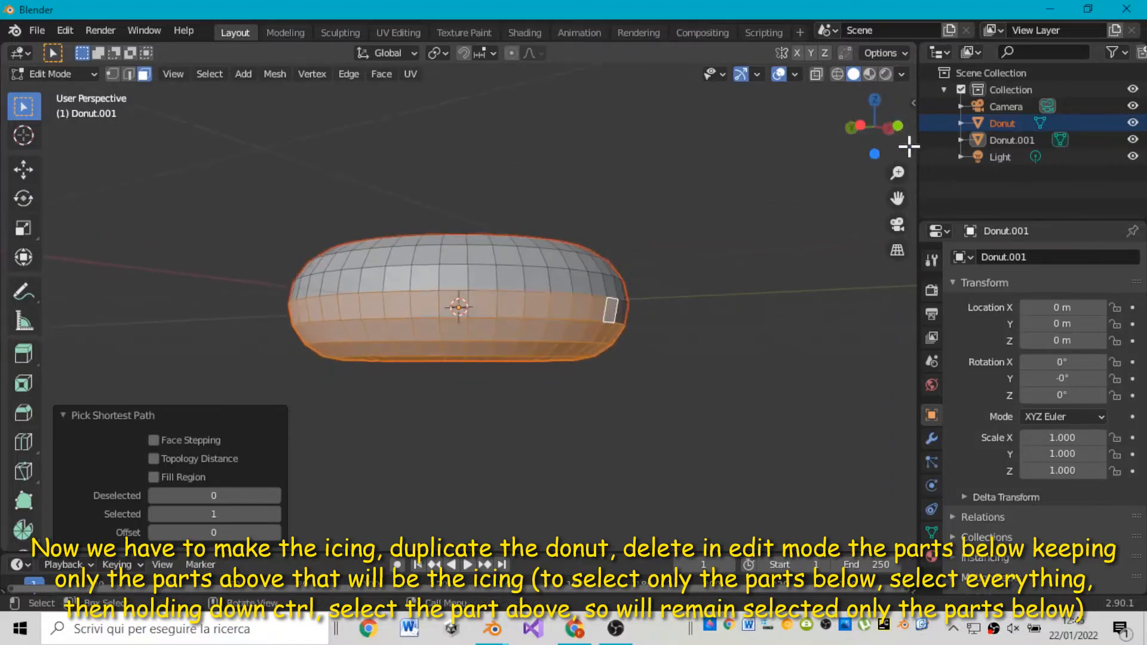
{"action": "left_click_drag", "start_coordinate": [872, 132], "coordinate": [780, 137]}
{"action": "left_click", "coordinate": [535, 302], "text": "ctrl"}
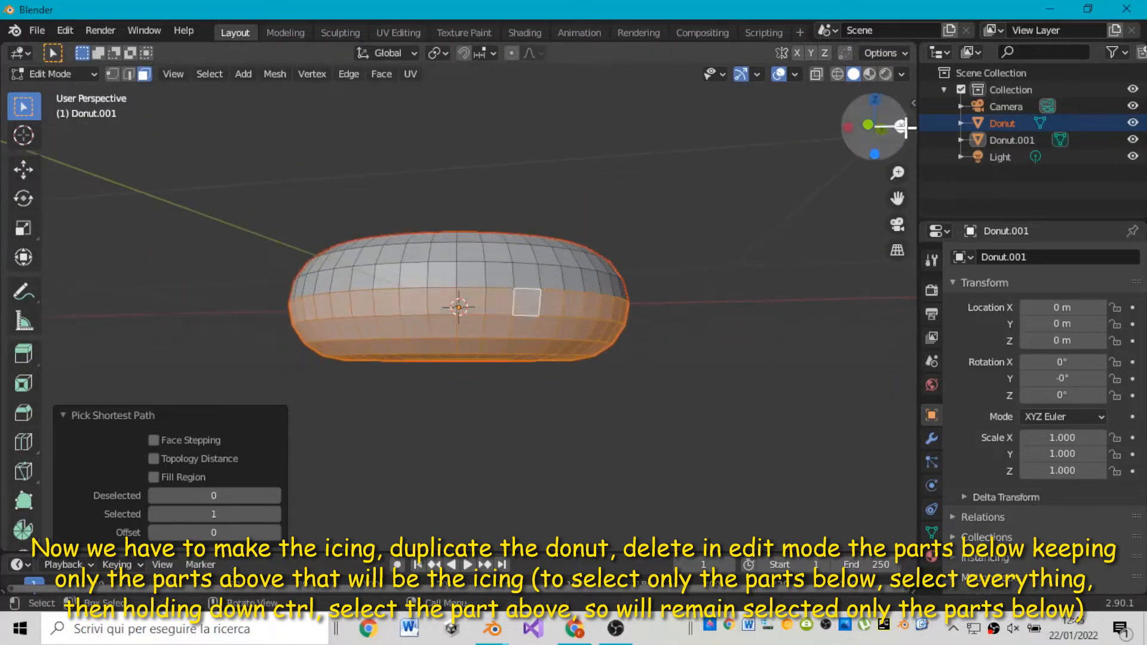
- Add the next higher ring of outer faces, just above the donut's middle, to the selection all the way around
{"action": "left_click_drag", "start_coordinate": [903, 127], "coordinate": [790, 205]}
{"action": "left_click", "coordinate": [516, 295], "text": "shift"}
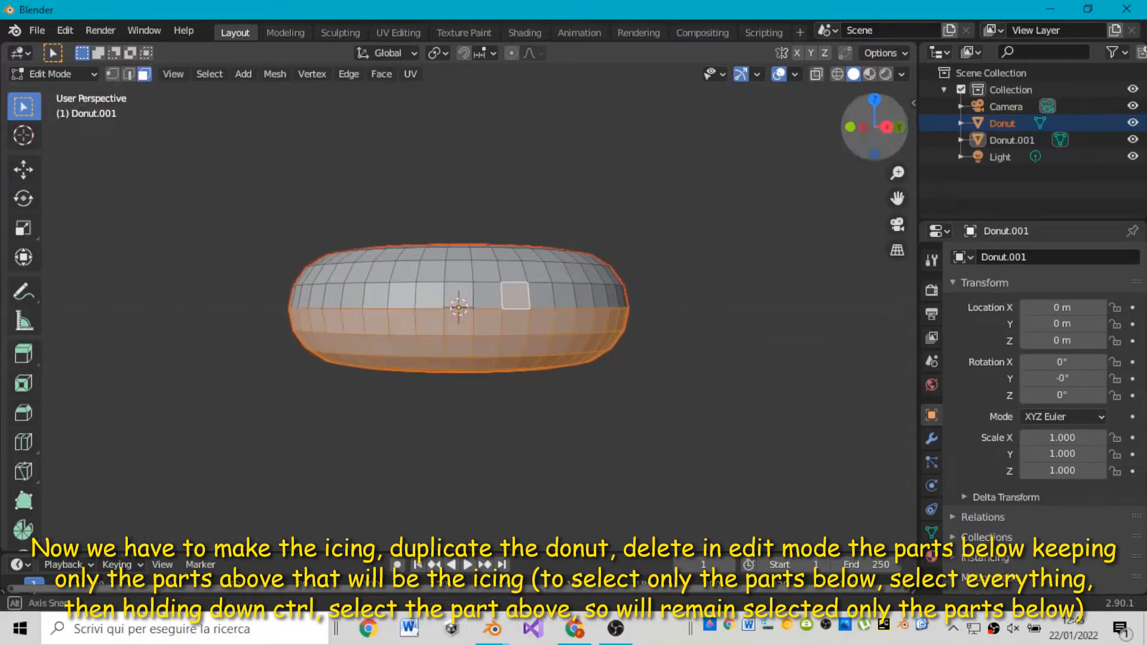
{"action": "left_click_drag", "start_coordinate": [860, 127], "coordinate": [726, 128]}
{"action": "left_click", "coordinate": [599, 292], "text": "ctrl"}
{"action": "left_click_drag", "start_coordinate": [883, 125], "coordinate": [817, 189]}
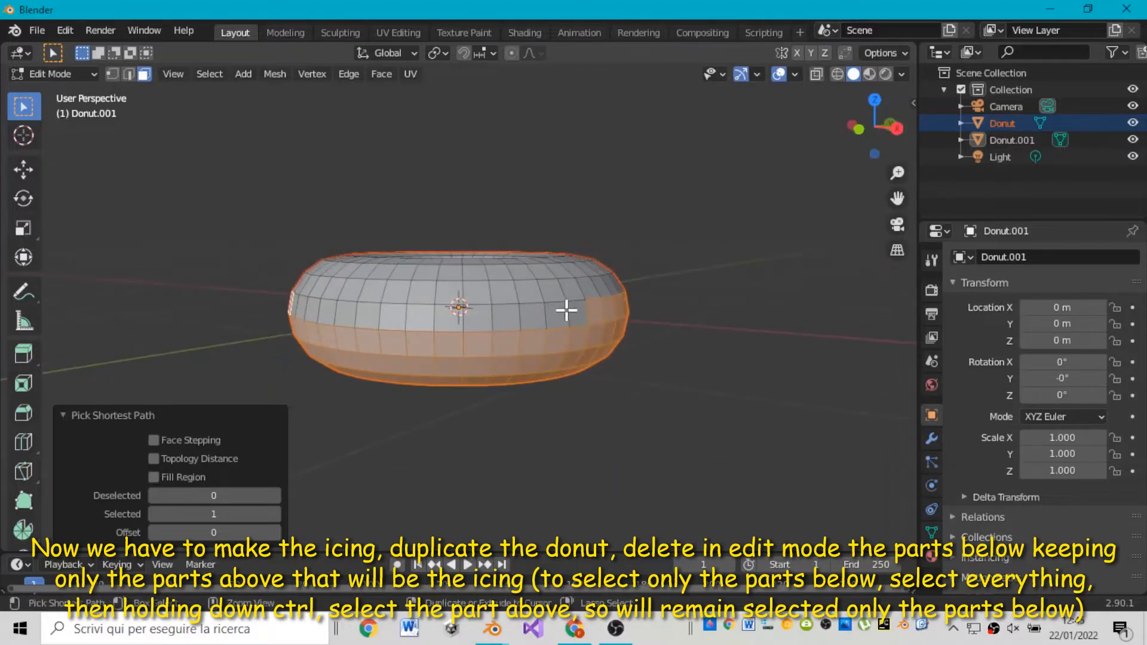
- Delete the selected lower faces of the duplicate donut, keeping only its upper part as icing
{"action": "left_click_drag", "start_coordinate": [888, 123], "coordinate": [947, 7]}
{"action": "left_click_drag", "start_coordinate": [884, 151], "coordinate": [868, 117]}
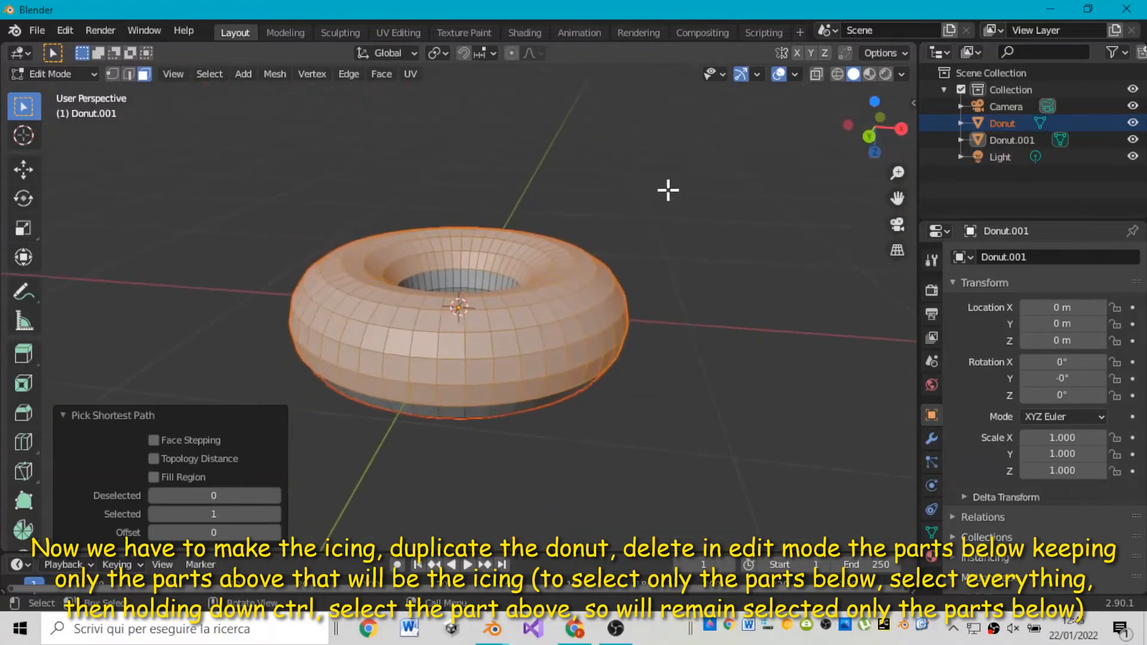
{"action": "key", "text": "x"}
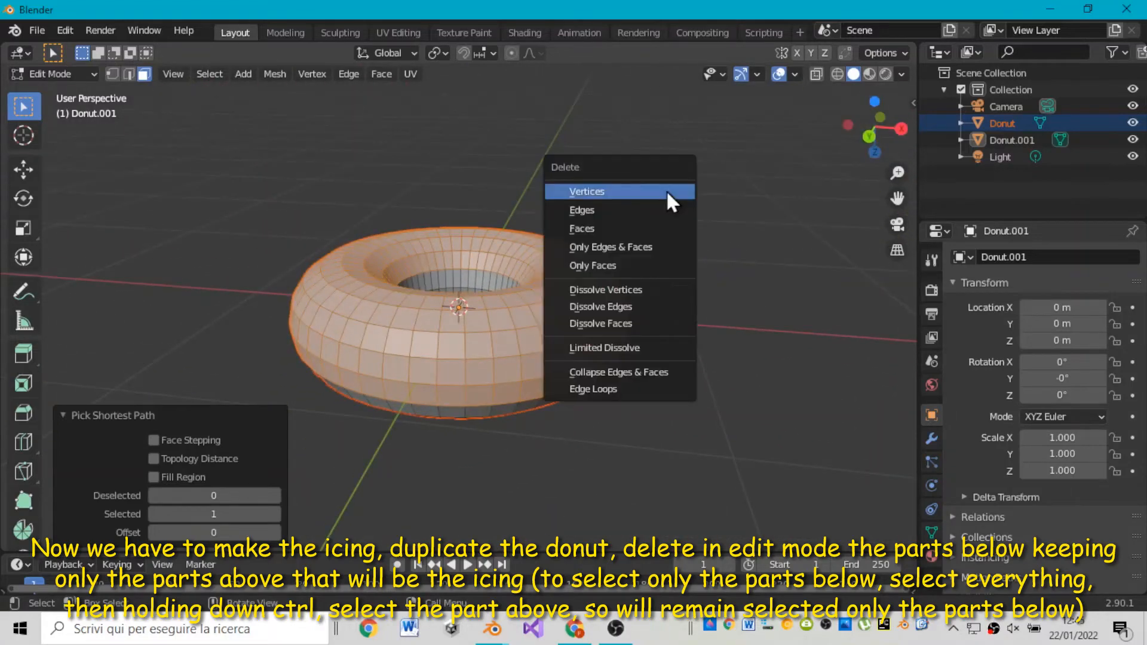
{"action": "left_click", "coordinate": [589, 230]}
{"action": "left_click_drag", "start_coordinate": [869, 136], "coordinate": [869, 51]}
{"action": "left_click_drag", "start_coordinate": [897, 263], "coordinate": [877, 127]}
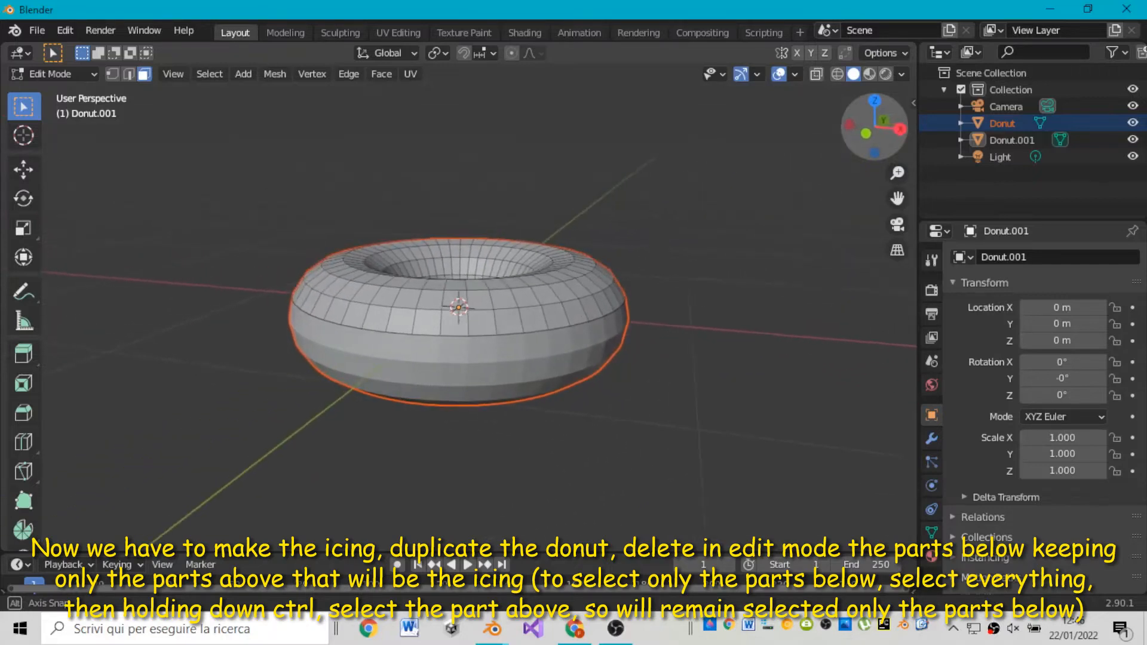
- Select the icing object Donut.001 in Object Mode and scale it up uniformly to about 1.023
{"action": "scroll", "coordinate": [839, 205], "scroll_direction": "up", "scroll_amount": 4}
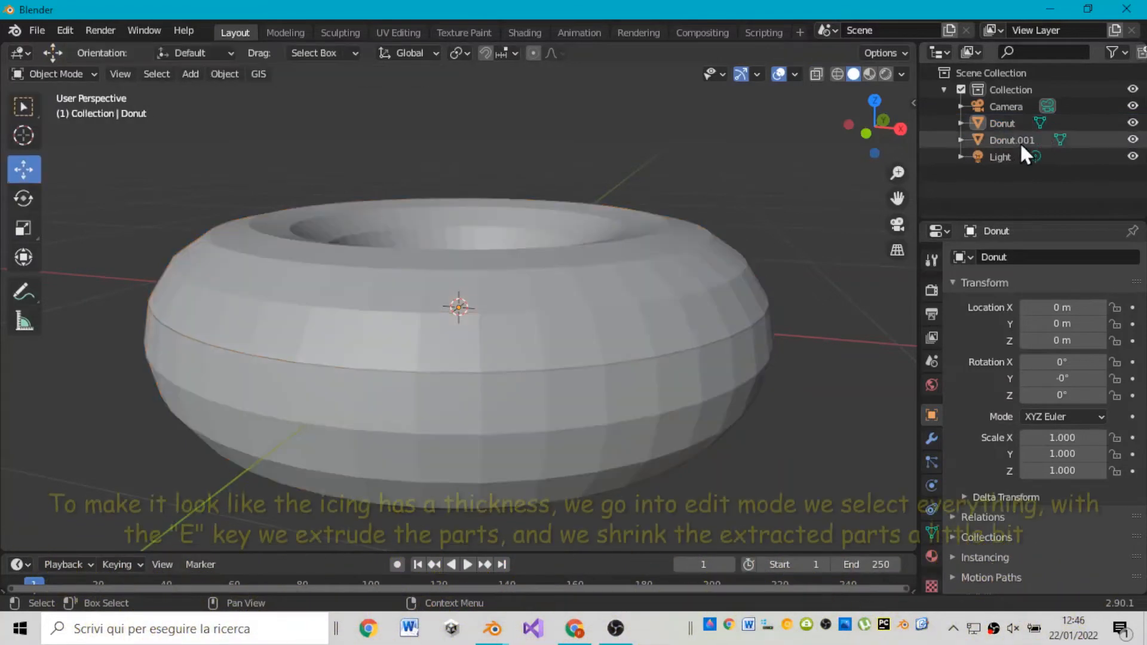
{"action": "left_click", "coordinate": [1021, 142]}
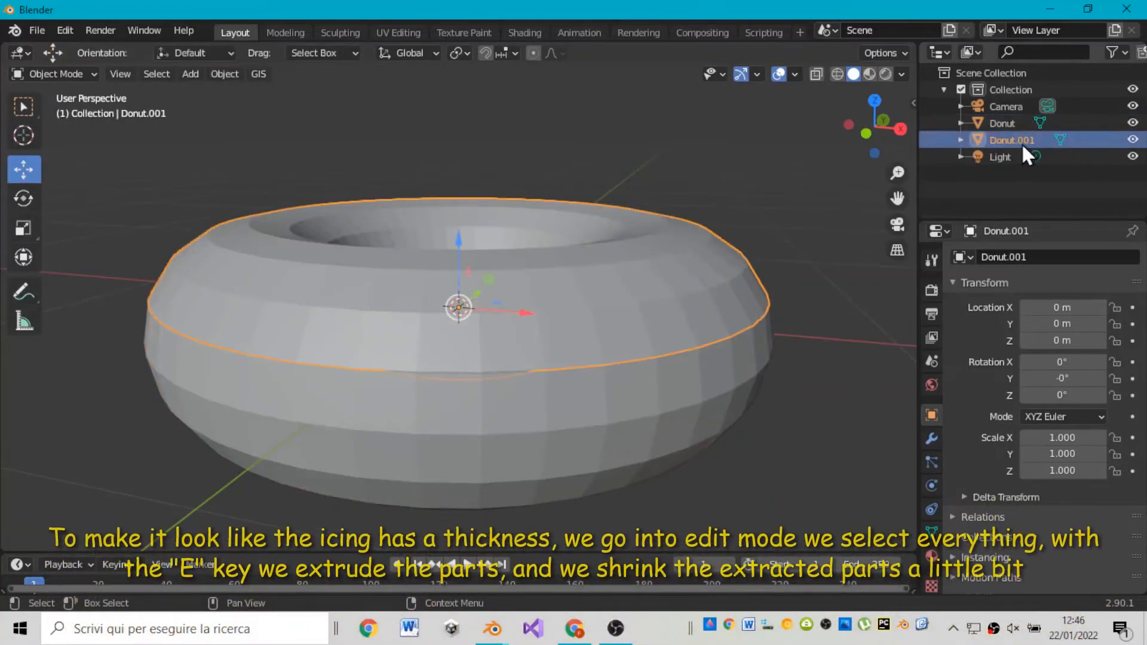
{"action": "left_click_drag", "start_coordinate": [866, 133], "coordinate": [866, 159]}
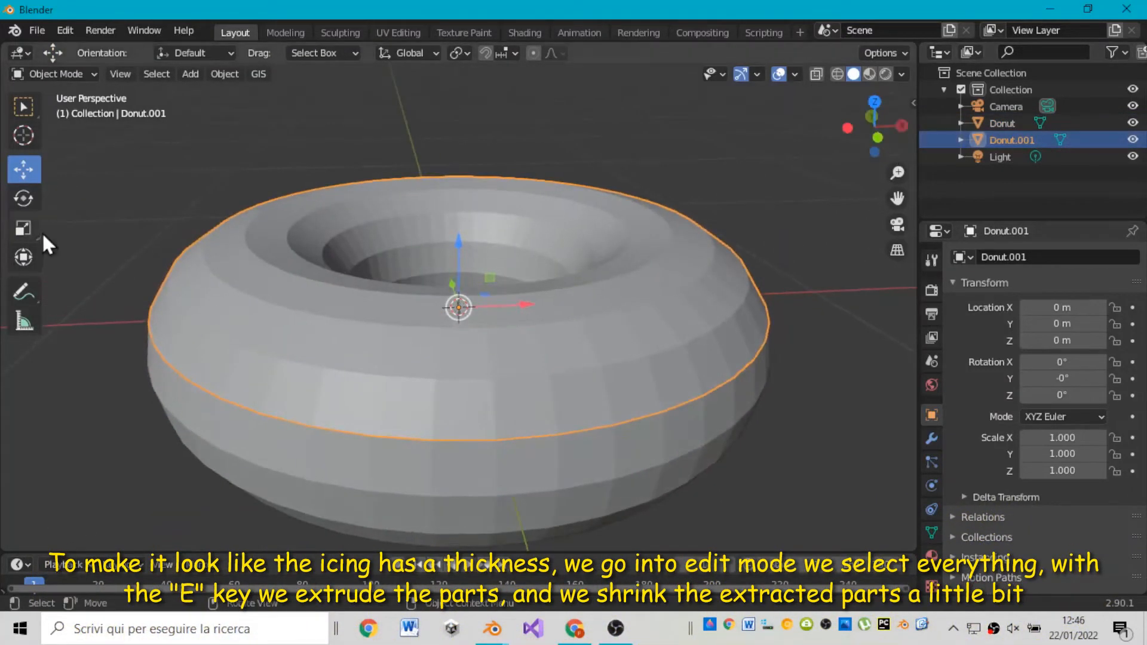
{"action": "key", "text": "s"}
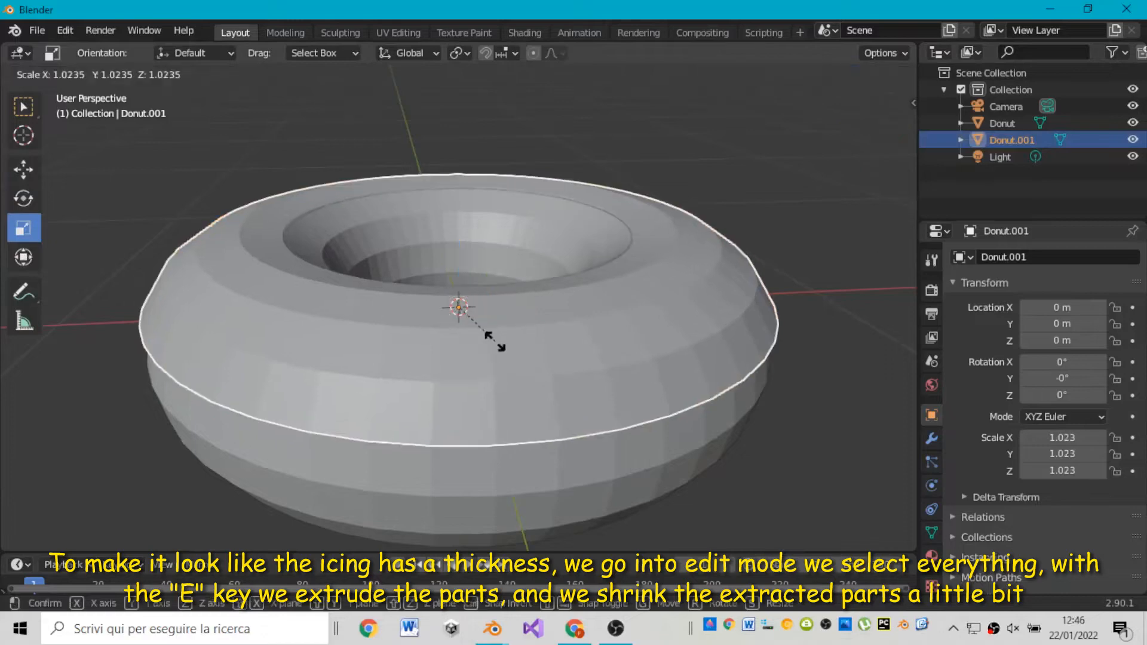
{"action": "left_click", "coordinate": [497, 343]}
- Enter Edit Mode on the icing, select its whole mesh, and extrude it in place without offset
{"action": "left_click_drag", "start_coordinate": [876, 136], "coordinate": [895, 60]}
{"action": "left_click_drag", "start_coordinate": [866, 112], "coordinate": [833, 149]}
{"action": "left_click", "coordinate": [1061, 142]}
{"action": "left_click", "coordinate": [209, 73]}
{"action": "left_click", "coordinate": [231, 94]}
{"action": "key", "text": "e"}
{"action": "right_click", "coordinate": [834, 149]}
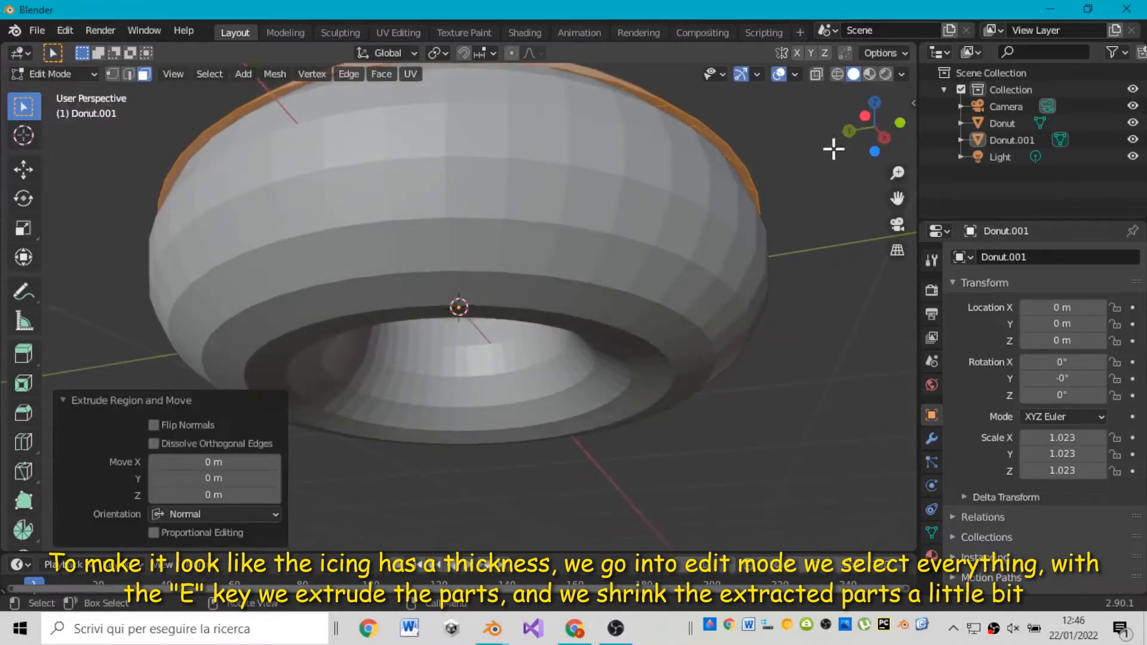
- Scale the extruded icing faces down uniformly by about 0.962 to give the icing thickness
{"action": "left_click", "coordinate": [23, 227]}
{"action": "left_click_drag", "start_coordinate": [524, 281], "coordinate": [517, 281]}
{"action": "left_click_drag", "start_coordinate": [889, 128], "coordinate": [908, 210]}
- Fine-tune the extruded icing with uniform scalings of about 1.035, 0.992 and 0.988, and return to Object Mode
{"action": "key", "text": "s"}
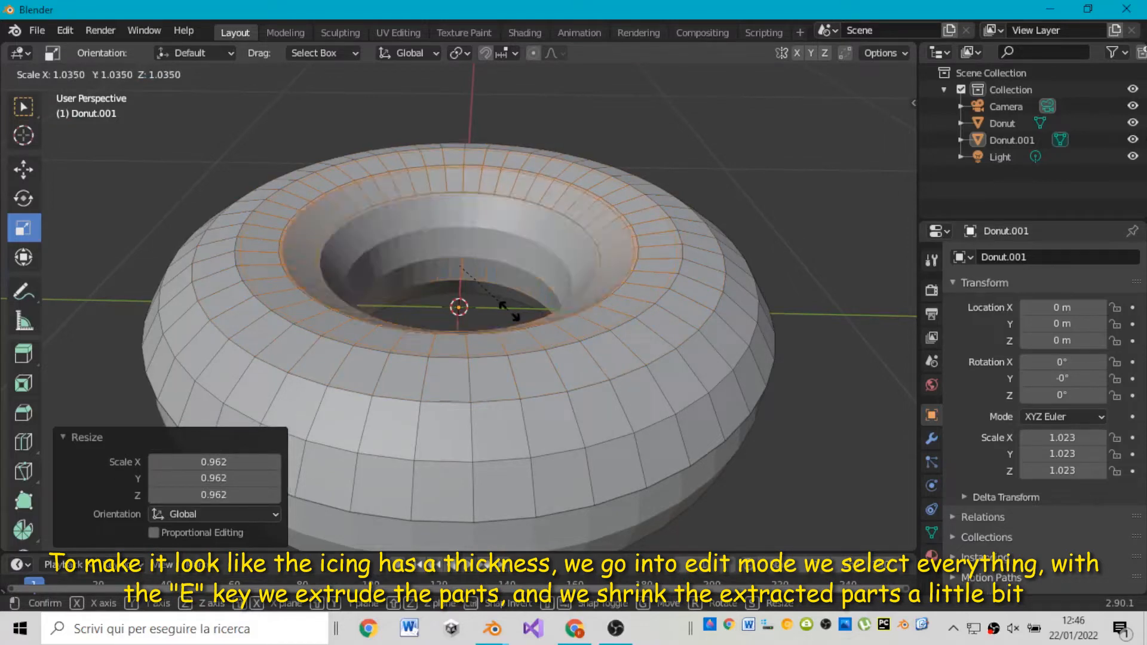
{"action": "left_click", "coordinate": [510, 311]}
{"action": "left_click_drag", "start_coordinate": [884, 115], "coordinate": [873, 136]}
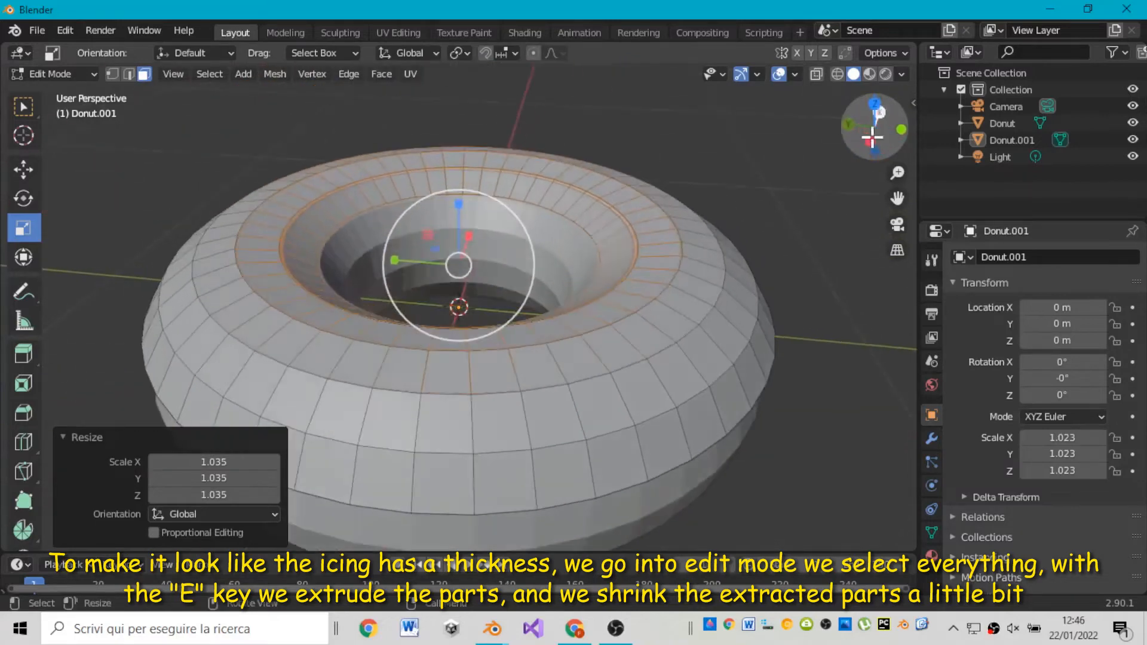
{"action": "key", "text": "s"}
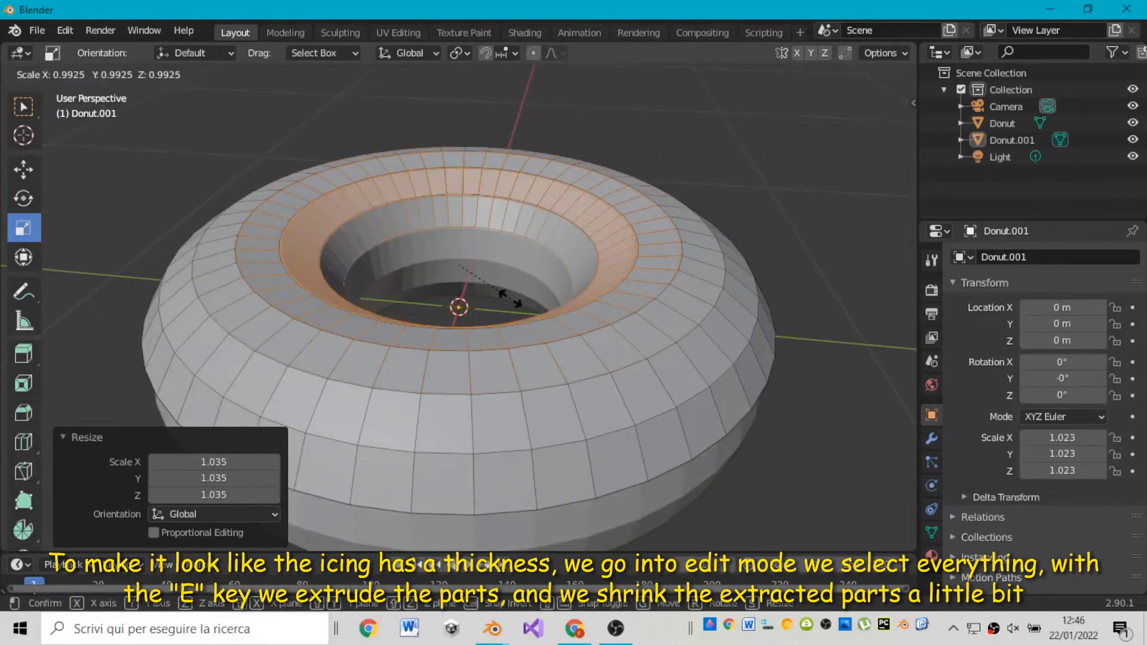
{"action": "left_click", "coordinate": [511, 297]}
{"action": "middle_click_drag", "start_coordinate": [511, 297], "coordinate": [506, 355]}
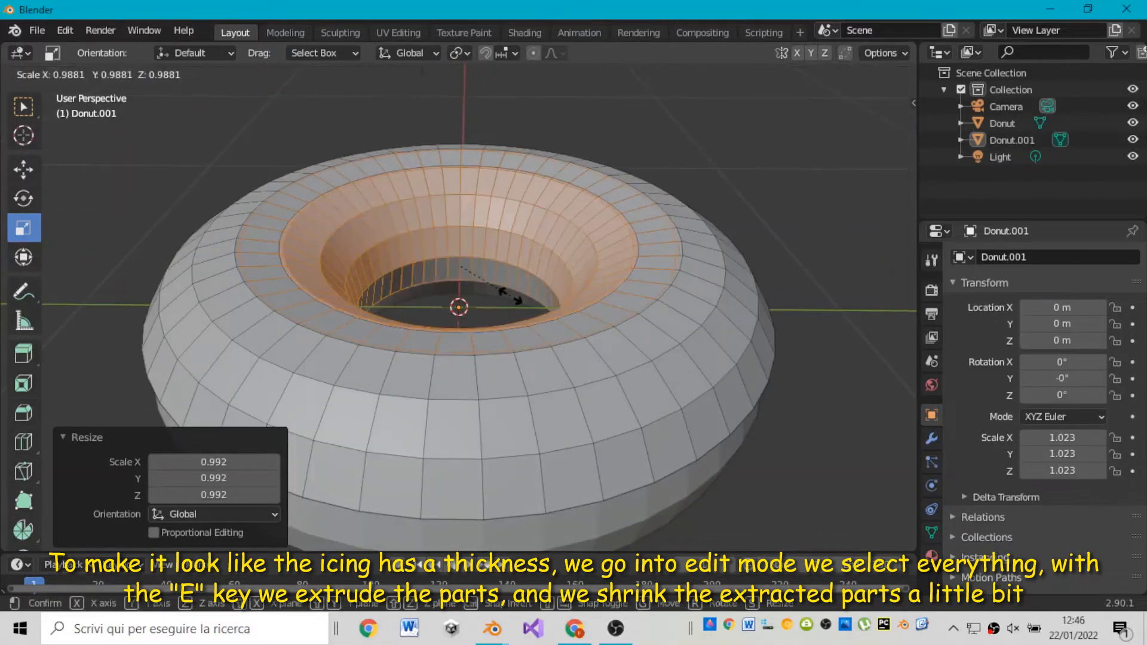
{"action": "left_click", "coordinate": [1058, 140]}
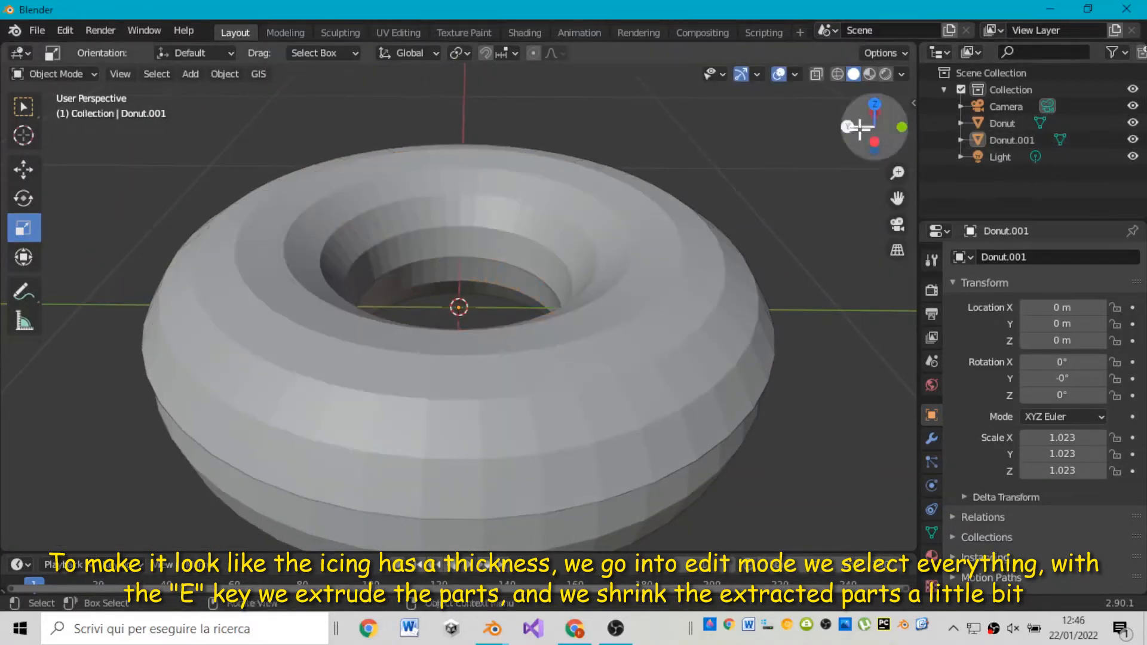
- Add a cube mesh for the sugar sprinkle and scale it down uniformly to about 0.064
{"action": "left_click_drag", "start_coordinate": [859, 127], "coordinate": [673, 307]}
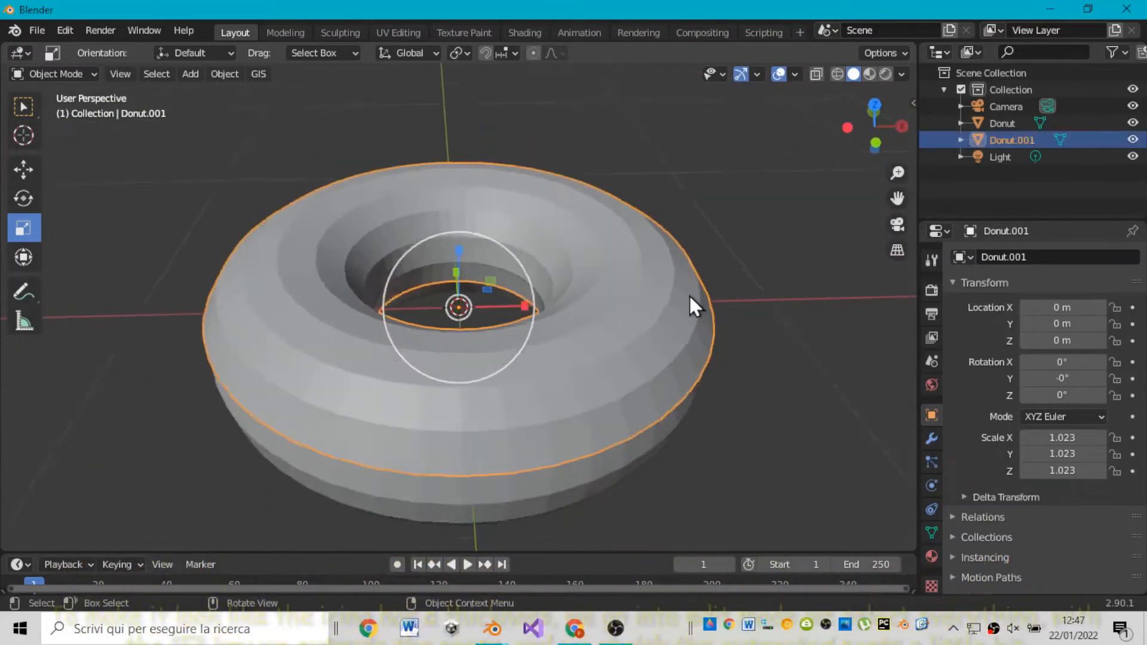
{"action": "left_click", "coordinate": [622, 386]}
{"action": "left_click", "coordinate": [189, 73]}
{"action": "mouse_move", "coordinate": [241, 99]}
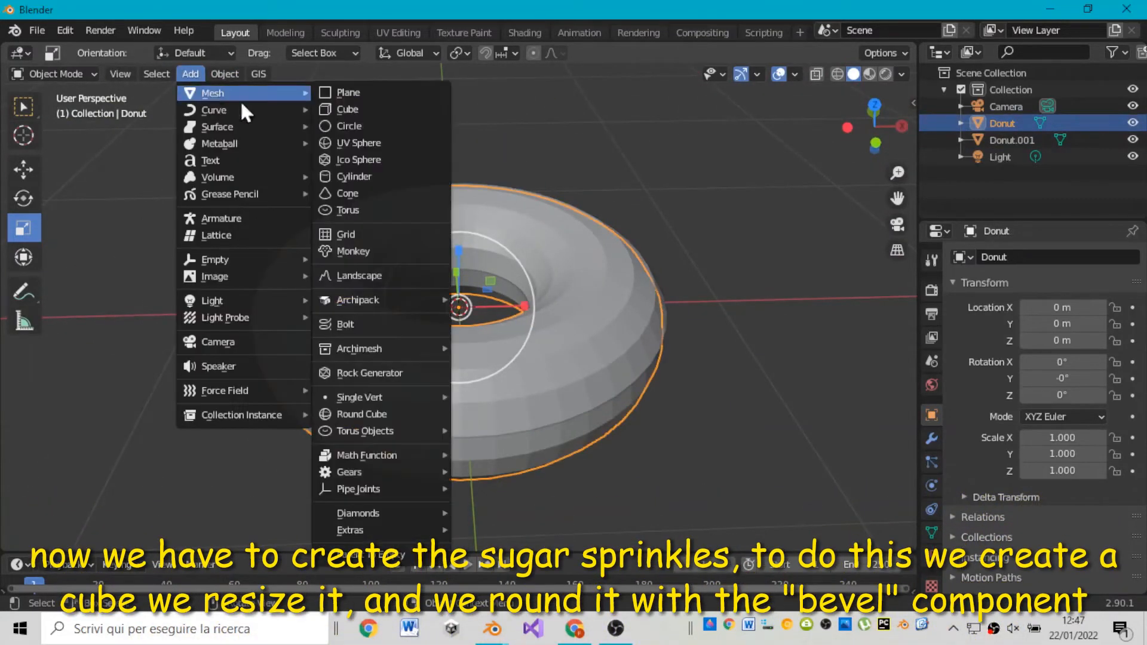
{"action": "left_click", "coordinate": [354, 110]}
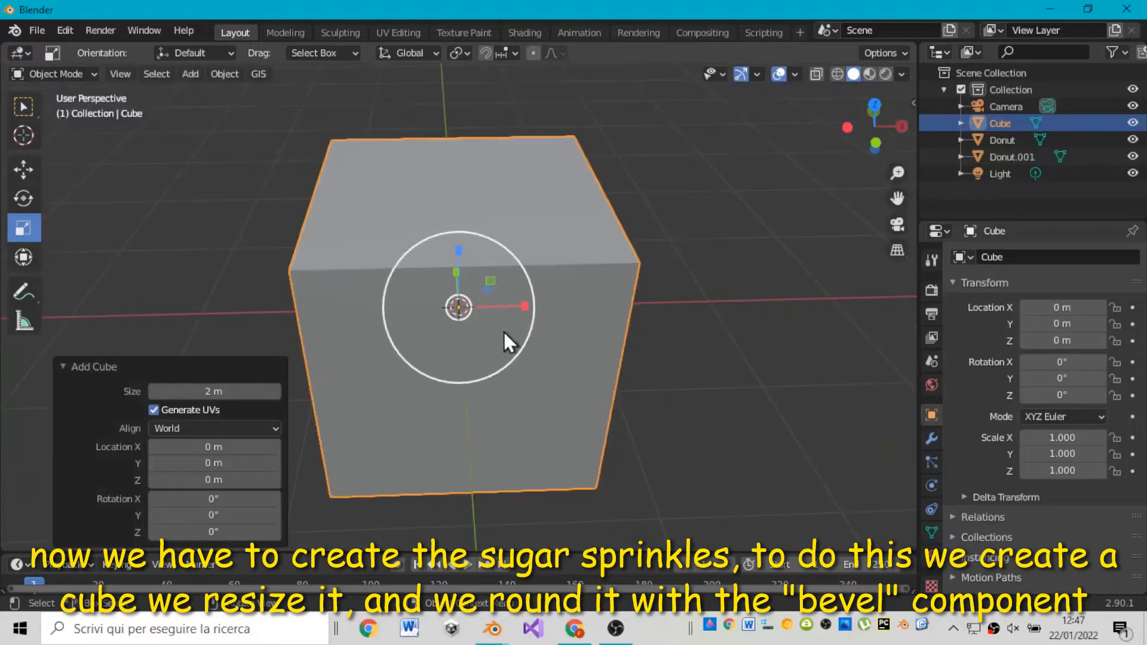
{"action": "key", "text": "s"}
{"action": "left_click", "coordinate": [462, 310]}
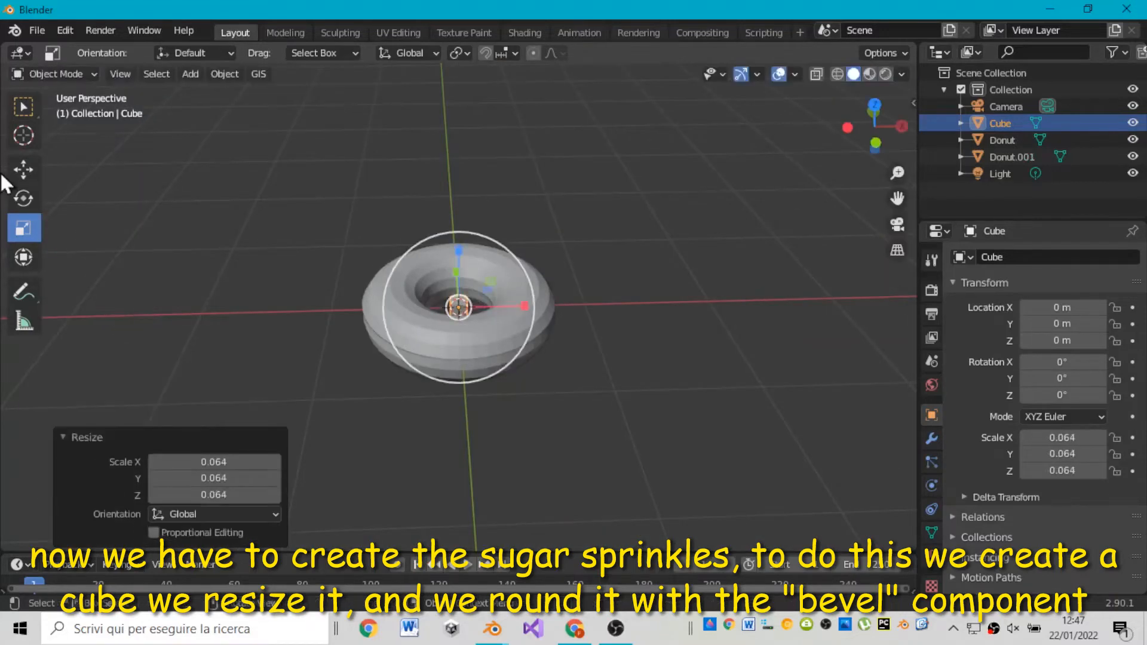
- Move the small cube about 1.6 m along the X axis, out beside the donut
{"action": "left_click", "coordinate": [23, 170]}
{"action": "left_click_drag", "start_coordinate": [526, 306], "coordinate": [727, 301]}
{"action": "key", "text": "KP_Decimal"}
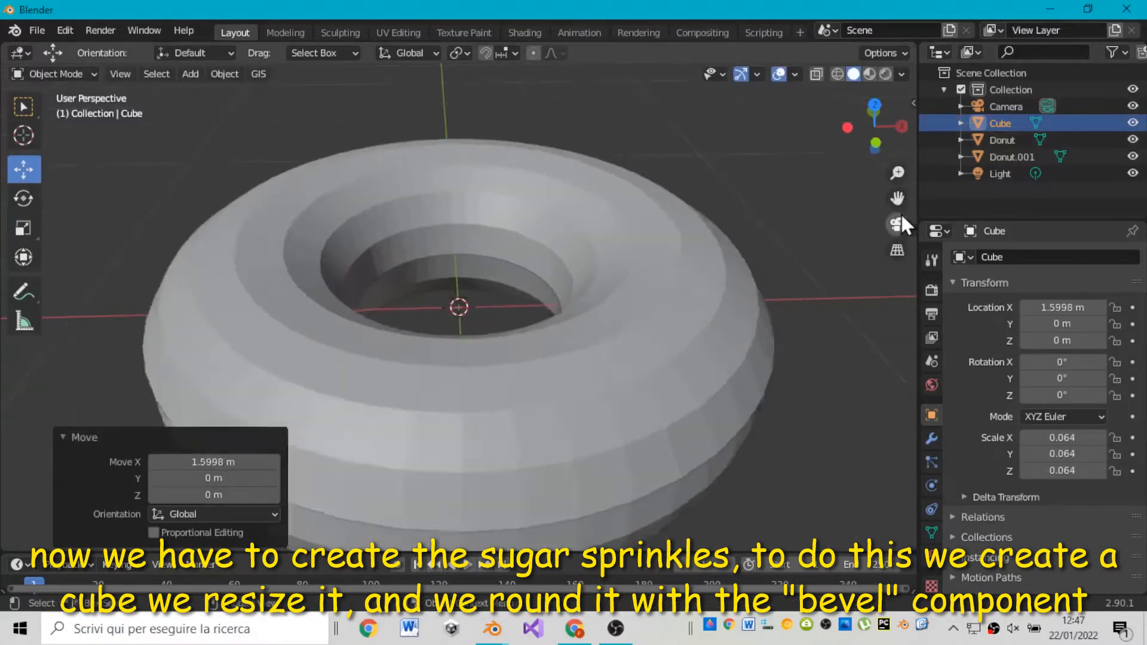
- Scale the cube into a thin upright sprinkle of about 0.010 in X, 0.008 in Y and 0.025 in Z
{"action": "left_click", "coordinate": [22, 226]}
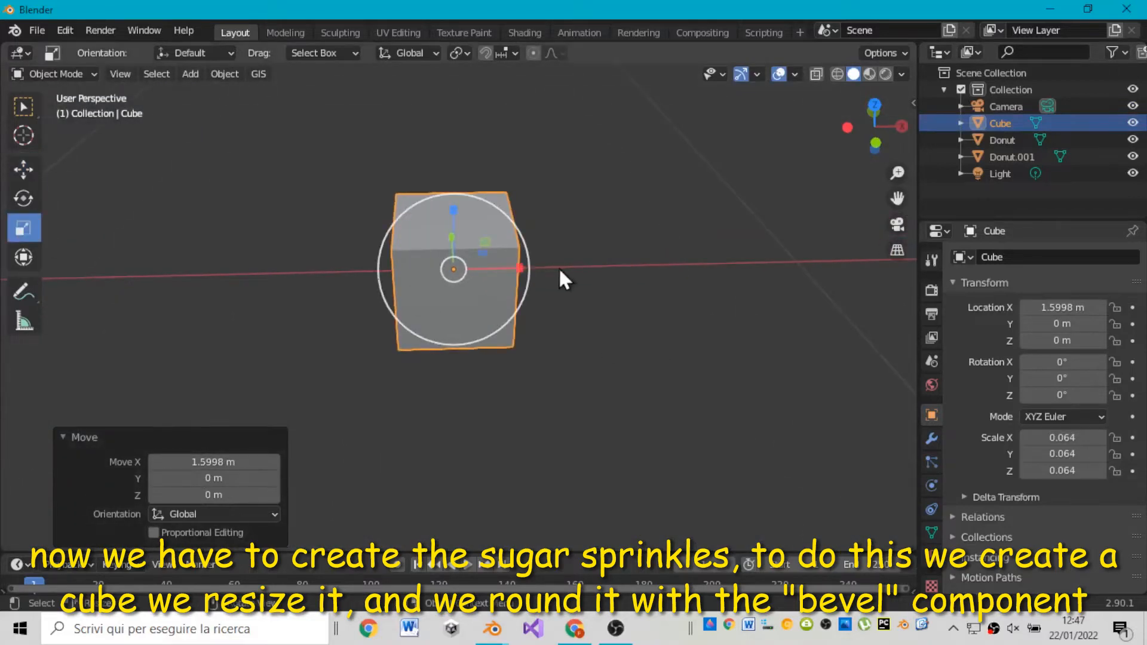
{"action": "left_click_drag", "start_coordinate": [522, 267], "coordinate": [463, 265]}
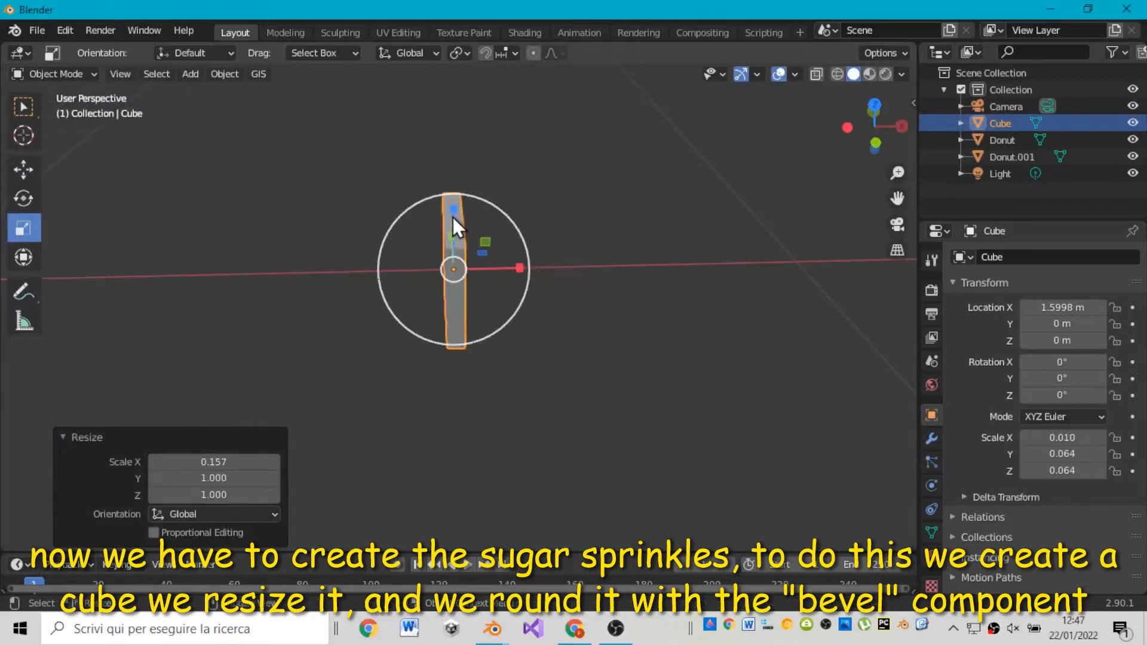
{"action": "left_click_drag", "start_coordinate": [453, 217], "coordinate": [459, 249]}
{"action": "middle_click_drag", "start_coordinate": [459, 249], "coordinate": [661, 278]}
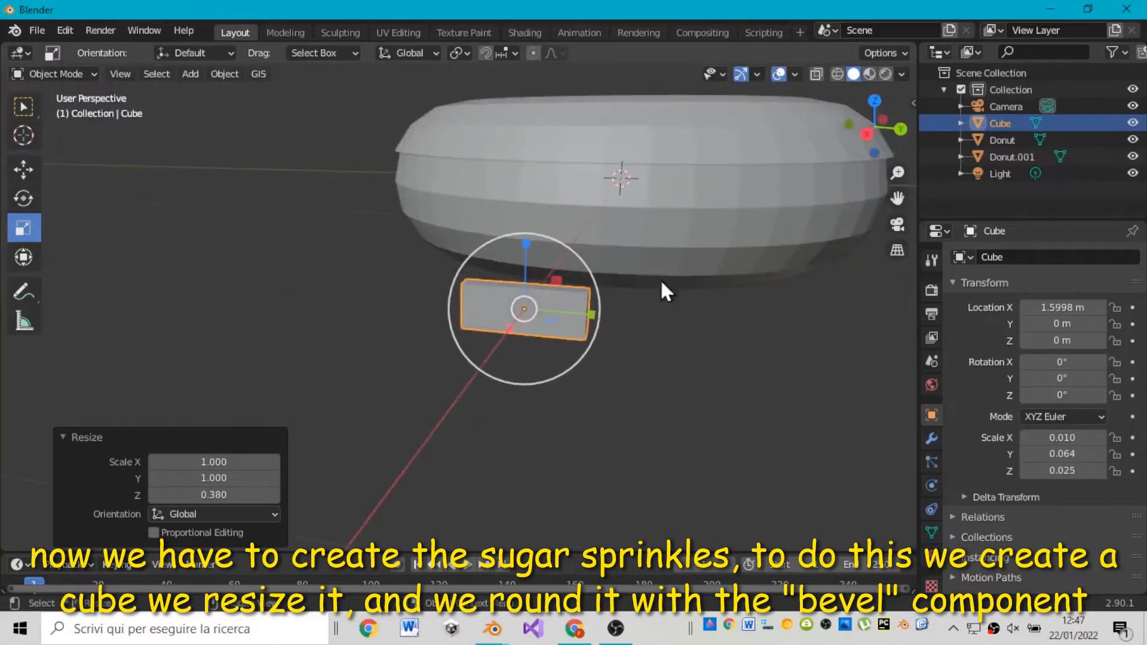
{"action": "left_click_drag", "start_coordinate": [593, 319], "coordinate": [530, 319]}
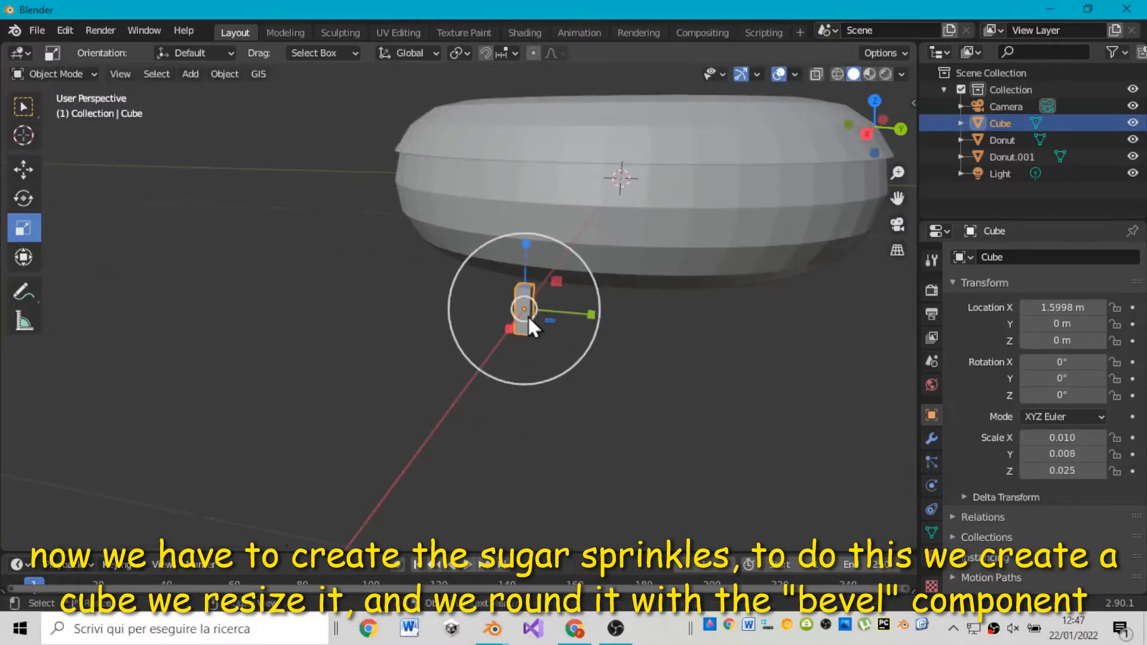
{"action": "left_click_drag", "start_coordinate": [887, 127], "coordinate": [1046, 120]}
{"action": "scroll", "coordinate": [517, 297], "scroll_direction": "up", "scroll_amount": 2}
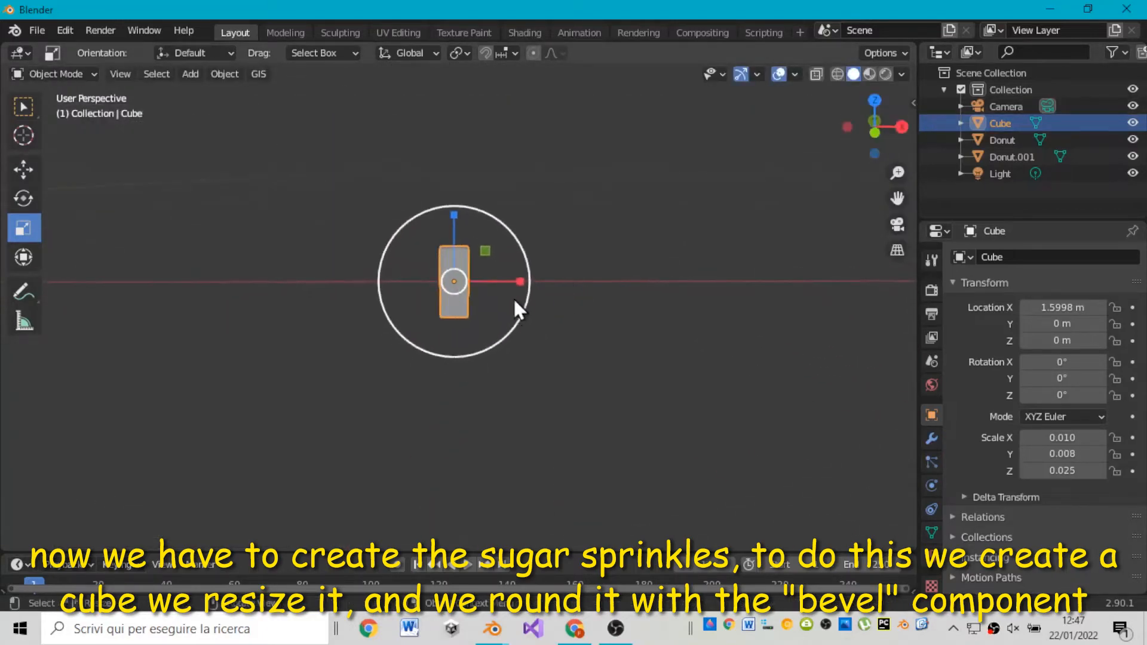
- Scale the sprinkle cube down further to about 0.006 in X, 0.005 in Y and 0.016 in Z
{"action": "left_click_drag", "start_coordinate": [520, 282], "coordinate": [504, 282]}
{"action": "left_click_drag", "start_coordinate": [870, 136], "coordinate": [744, 176]}
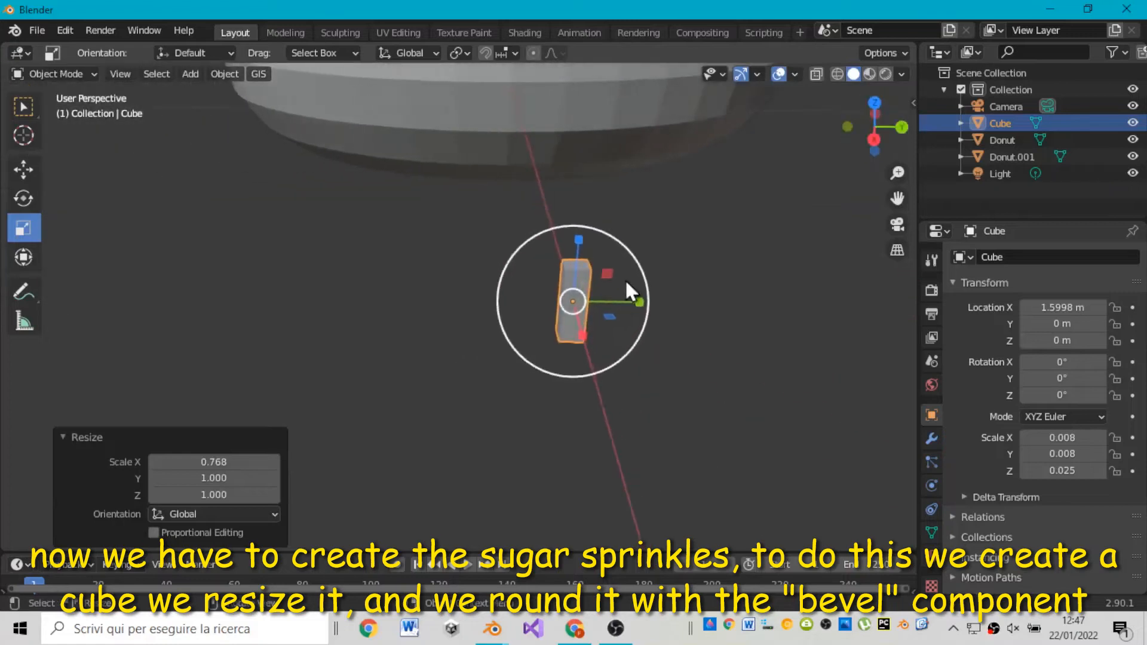
{"action": "left_click_drag", "start_coordinate": [642, 311], "coordinate": [624, 310]}
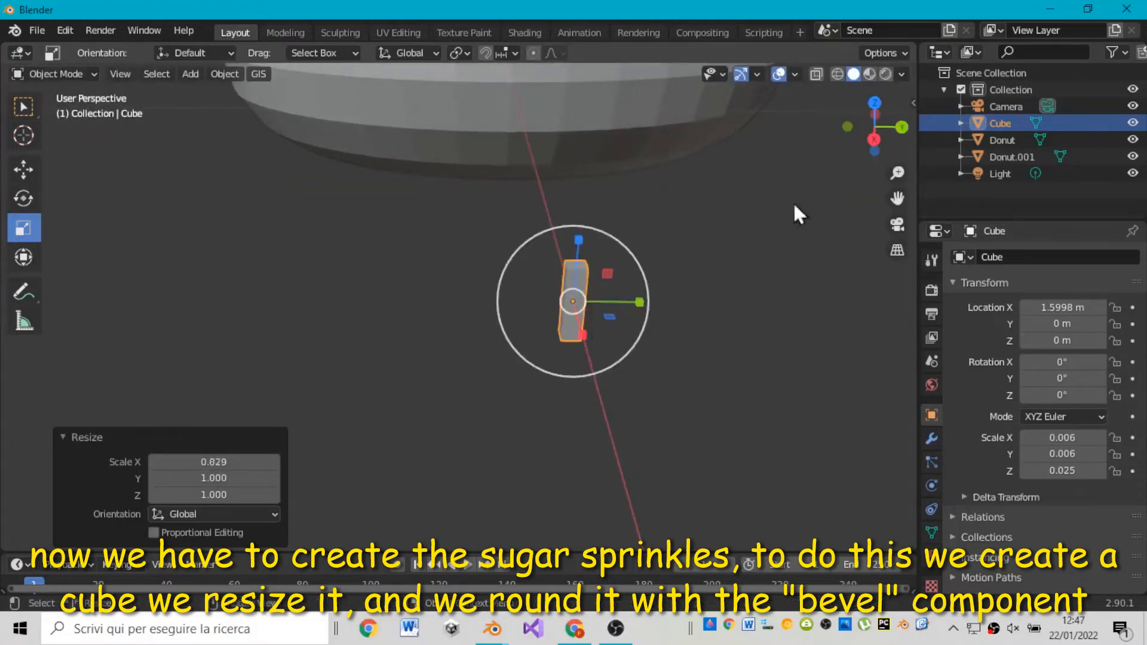
{"action": "left_click_drag", "start_coordinate": [875, 127], "coordinate": [941, 245]}
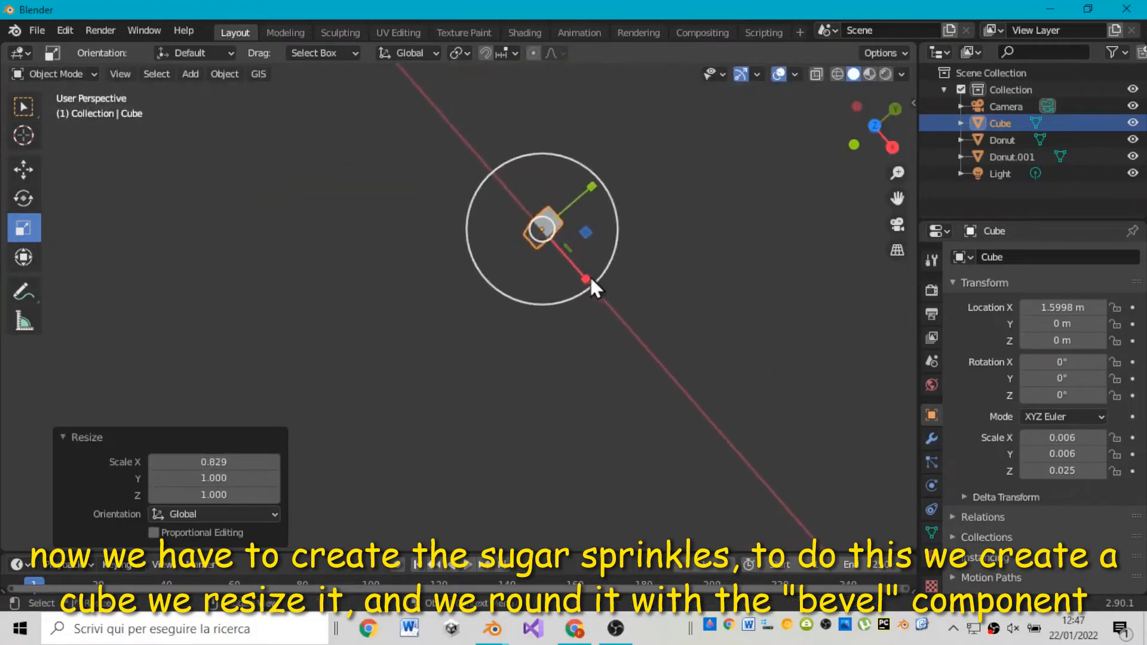
{"action": "left_click_drag", "start_coordinate": [588, 280], "coordinate": [577, 271]}
{"action": "left_click_drag", "start_coordinate": [594, 187], "coordinate": [581, 192]}
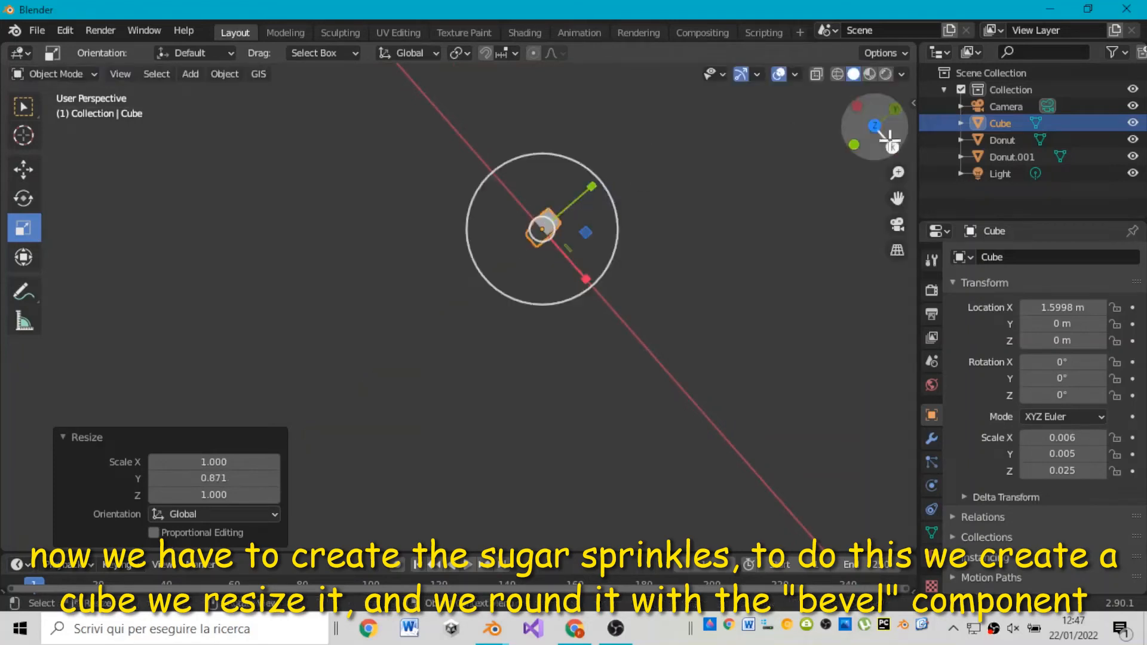
{"action": "left_click_drag", "start_coordinate": [874, 128], "coordinate": [758, 206]}
{"action": "left_click_drag", "start_coordinate": [455, 214], "coordinate": [456, 225]}
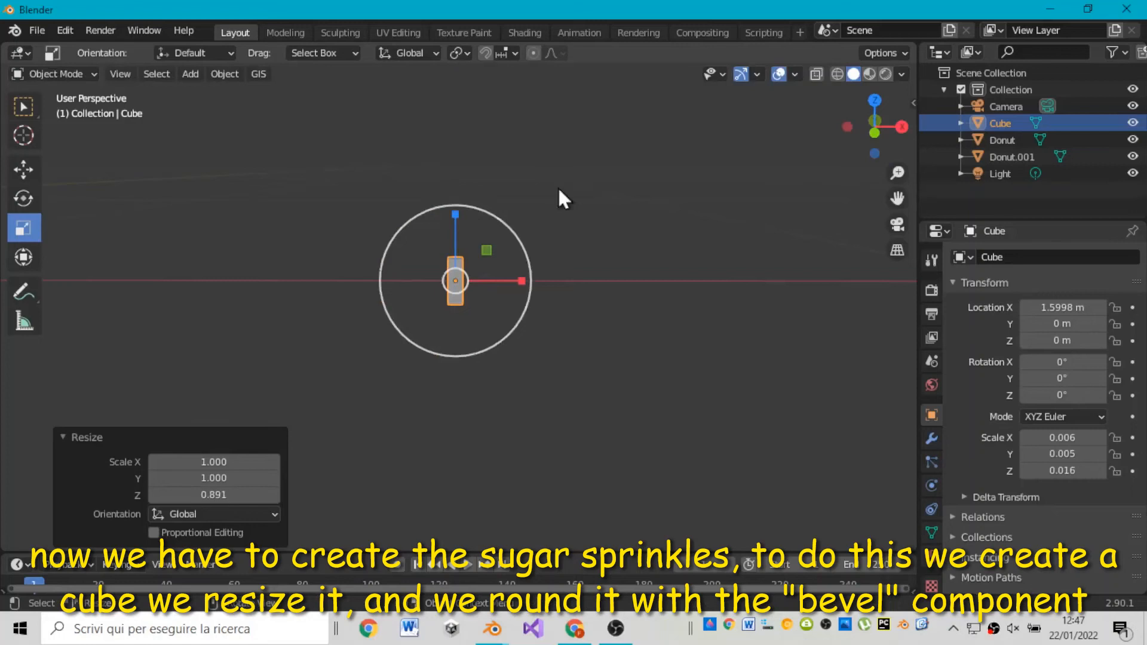
- Rename the sprinkle cube as "Decoration donut"
{"action": "double_click", "coordinate": [986, 123]}
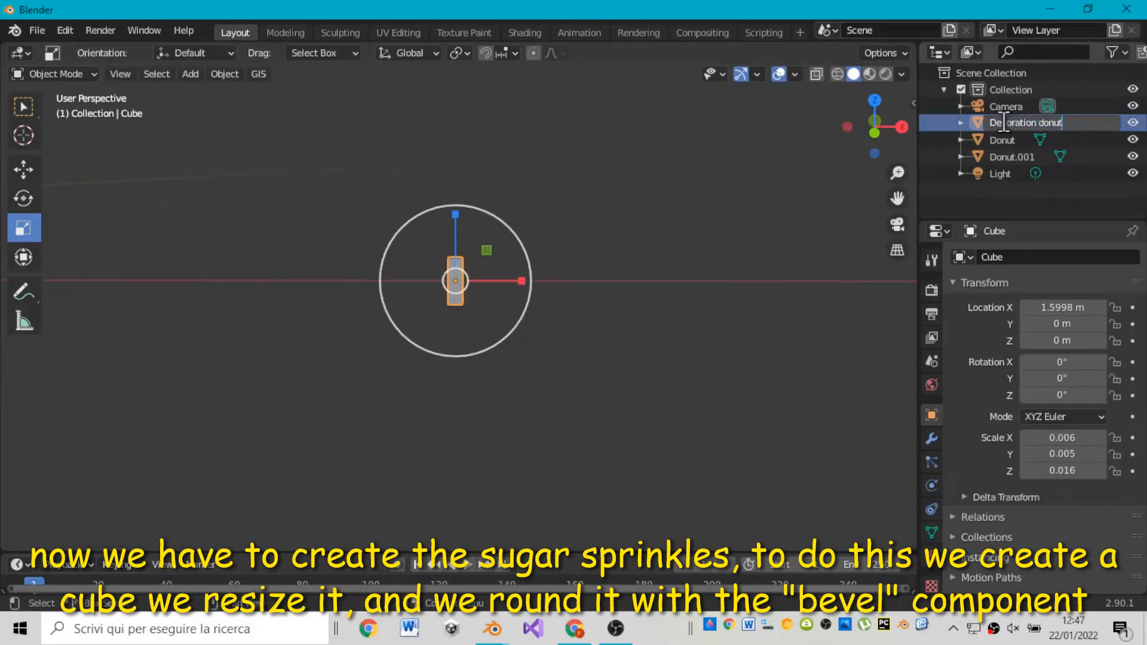
{"action": "type", "text": "Decoration donut"}
{"action": "key", "text": "Return"}
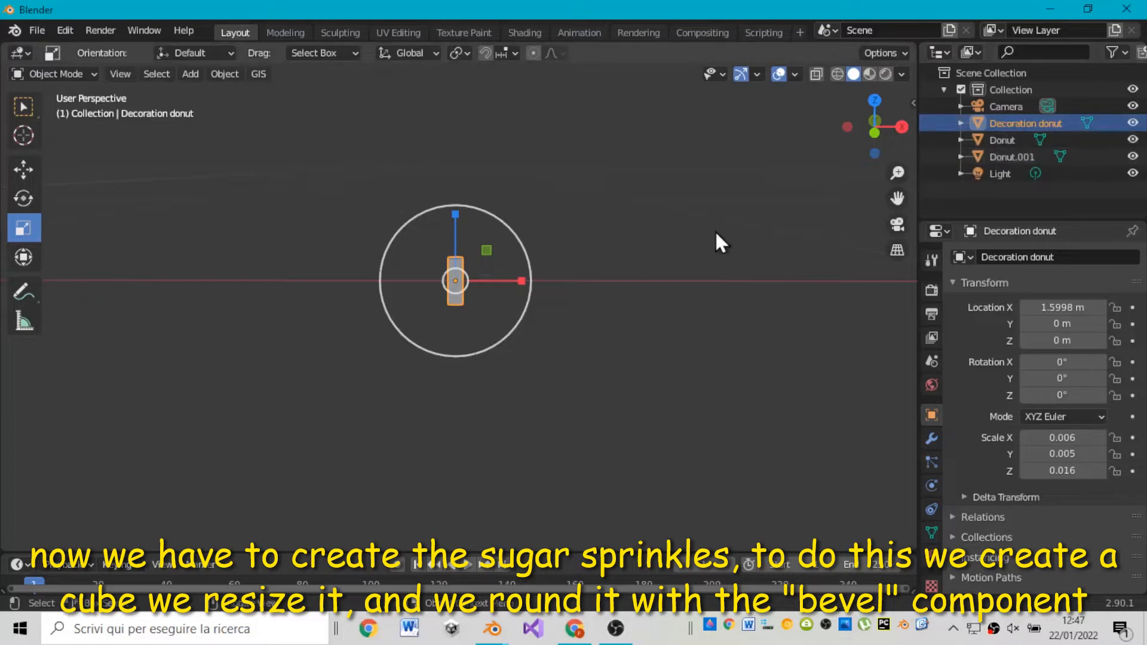
{"action": "scroll", "coordinate": [716, 232], "scroll_direction": "down", "scroll_amount": 8}
{"action": "left_click_drag", "start_coordinate": [860, 156], "coordinate": [881, 134]}
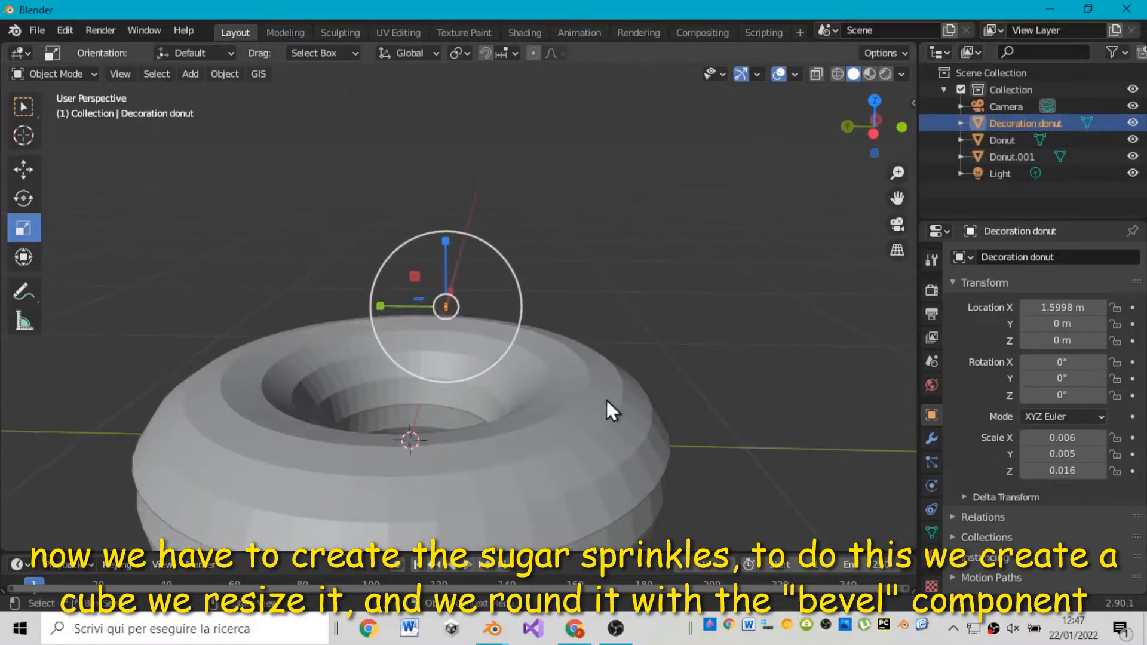
{"action": "left_click", "coordinate": [606, 400]}
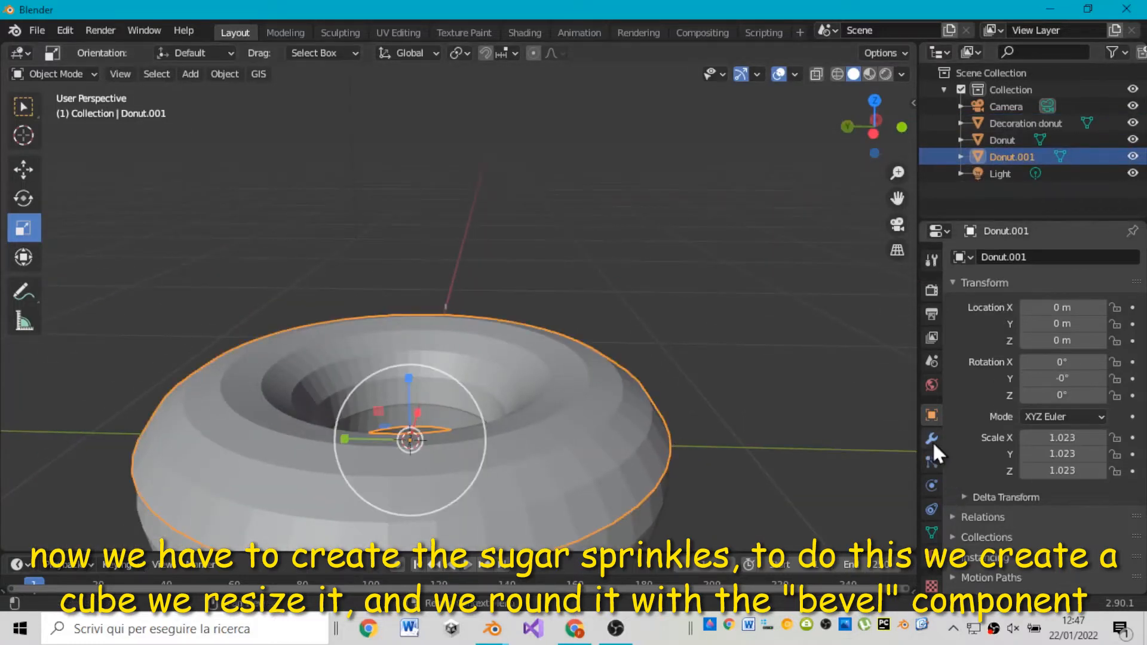
{"action": "left_click", "coordinate": [994, 141]}
{"action": "scroll", "coordinate": [814, 137], "scroll_direction": "up", "scroll_amount": 3}
- In Edit Mode, subdivide the sprinkle with 5 crosswise and 2 lengthwise loop cuts, and return to Object Mode
{"action": "left_click", "coordinate": [992, 123]}
{"action": "left_click_drag", "start_coordinate": [895, 123], "coordinate": [868, 126]}
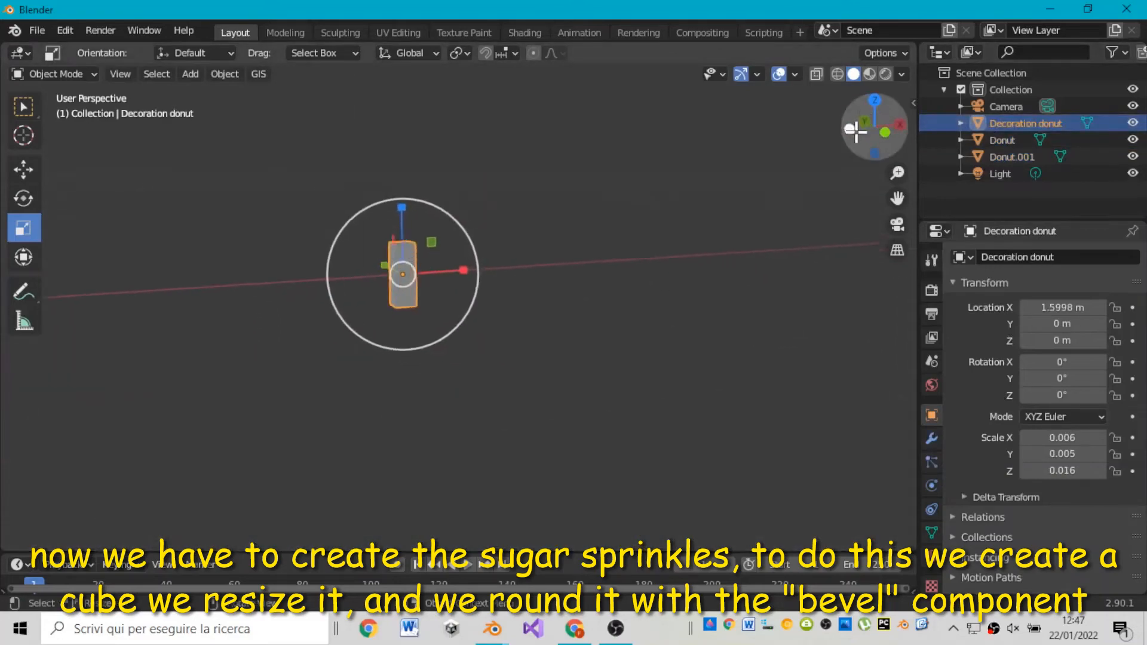
{"action": "left_click", "coordinate": [1088, 121]}
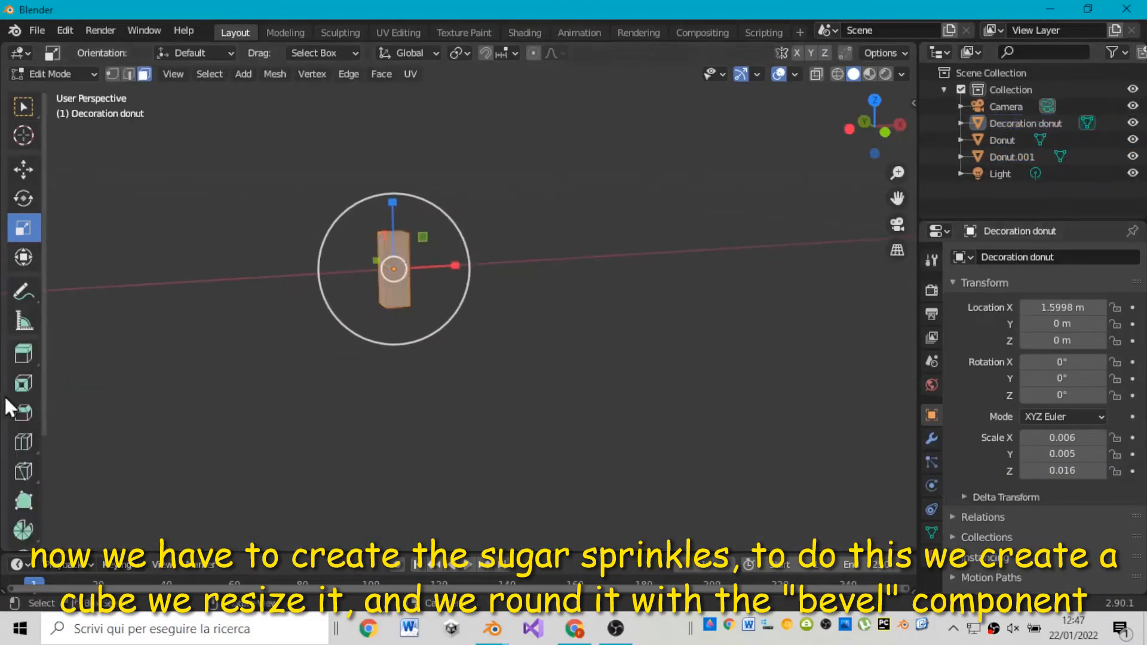
{"action": "left_click", "coordinate": [23, 442]}
{"action": "left_click", "coordinate": [408, 253]}
{"action": "left_click", "coordinate": [230, 404]}
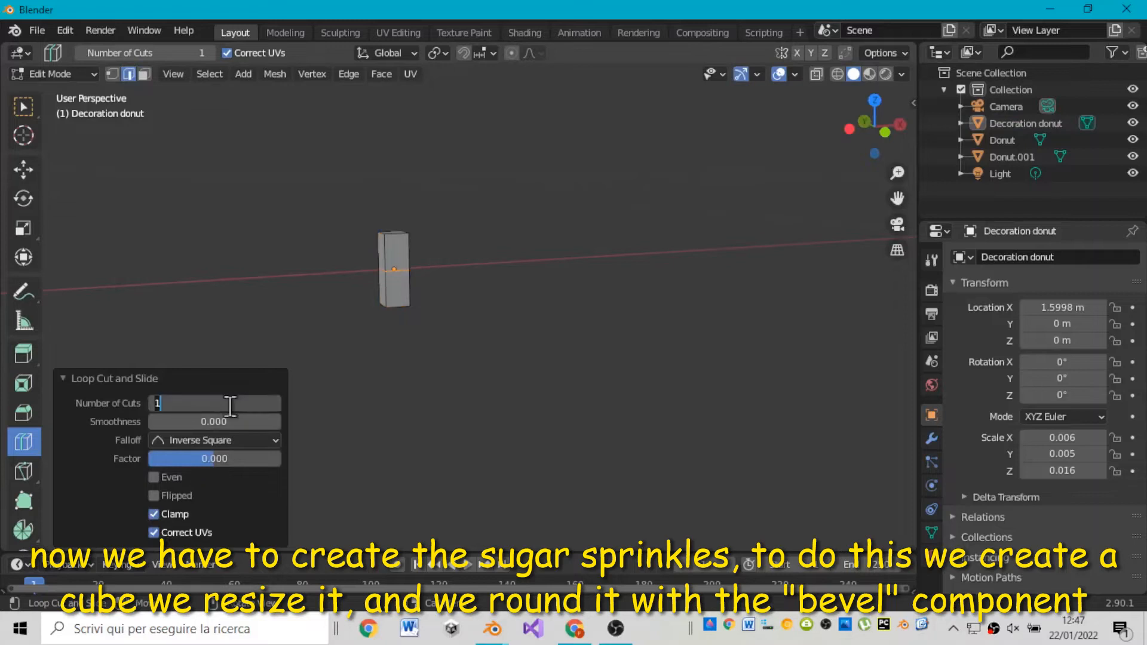
{"action": "type", "text": "5"}
{"action": "key", "text": "Return"}
{"action": "left_click", "coordinate": [229, 406]}
{"action": "type", "text": "2"}
{"action": "key", "text": "Return"}
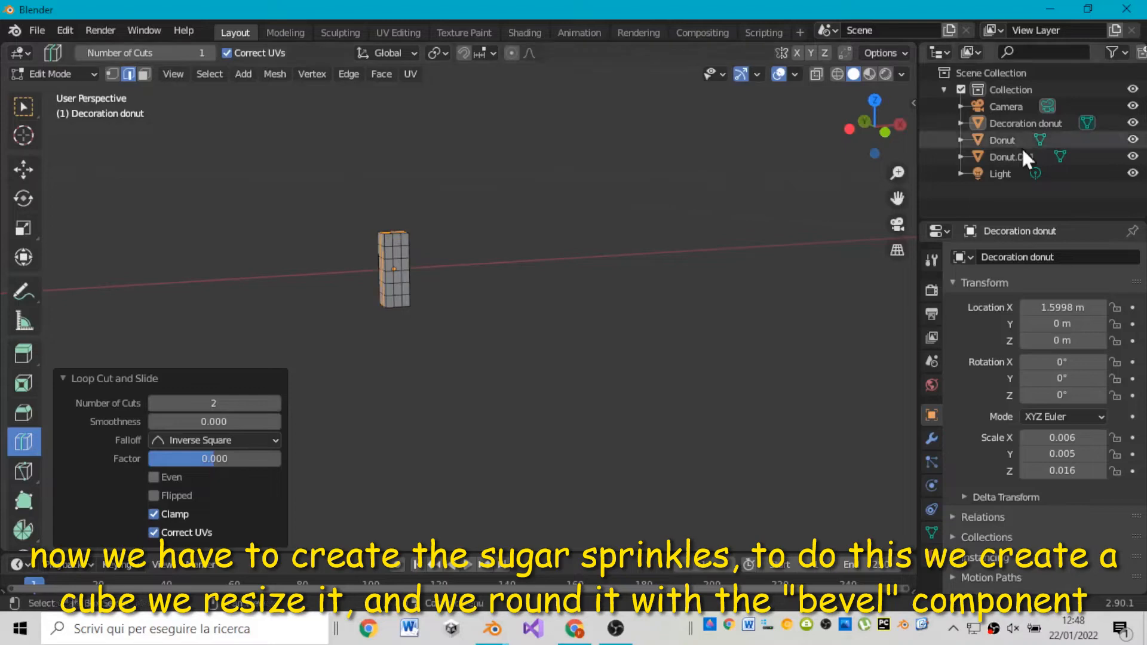
{"action": "left_click", "coordinate": [1086, 122]}
- Add a Bevel modifier to the sprinkle with an amount of 0.55 m and 3 segments
{"action": "left_click", "coordinate": [931, 439]}
{"action": "left_click", "coordinate": [1022, 257]}
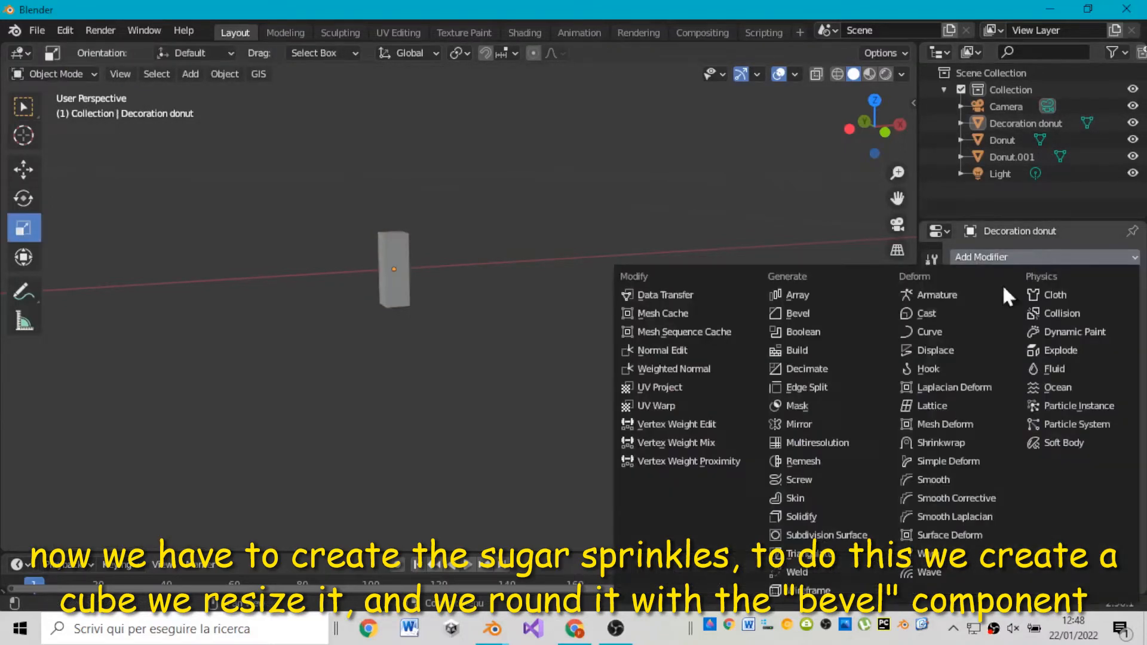
{"action": "left_click", "coordinate": [826, 314]}
{"action": "scroll", "coordinate": [657, 316], "scroll_direction": "up", "scroll_amount": 3}
{"action": "left_click_drag", "start_coordinate": [873, 141], "coordinate": [1142, 159]}
{"action": "left_click", "coordinate": [1115, 372]}
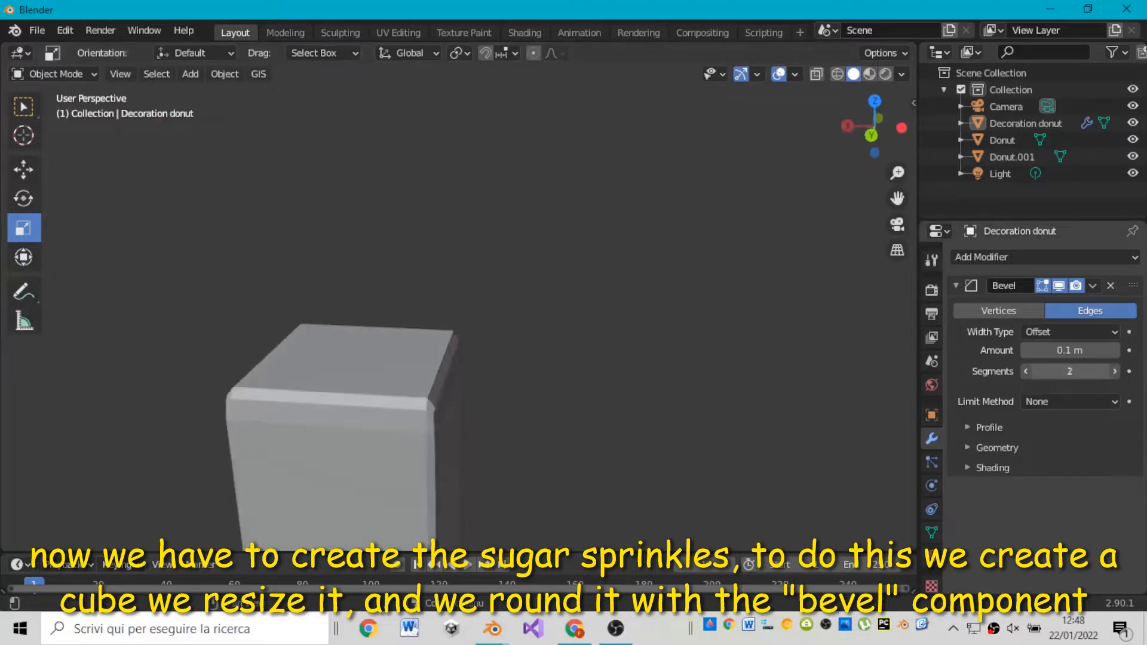
{"action": "scroll", "coordinate": [816, 163], "scroll_direction": "down", "scroll_amount": 9}
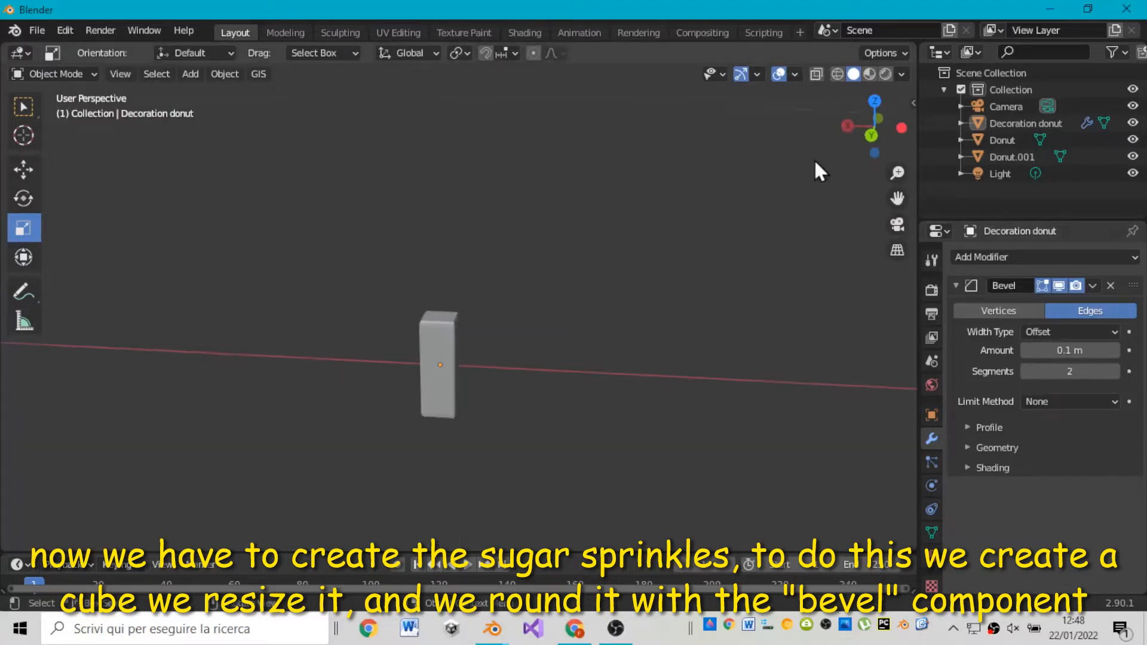
{"action": "scroll", "coordinate": [802, 350], "scroll_direction": "up", "scroll_amount": 6}
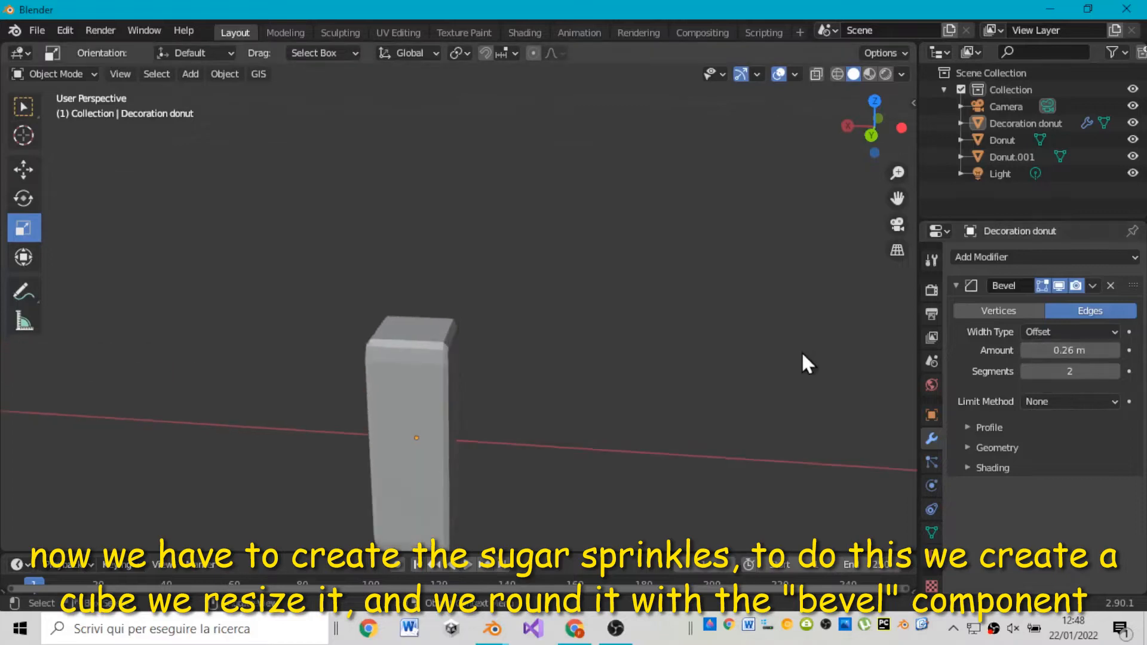
{"action": "left_click_drag", "start_coordinate": [1069, 351], "coordinate": [1085, 371]}
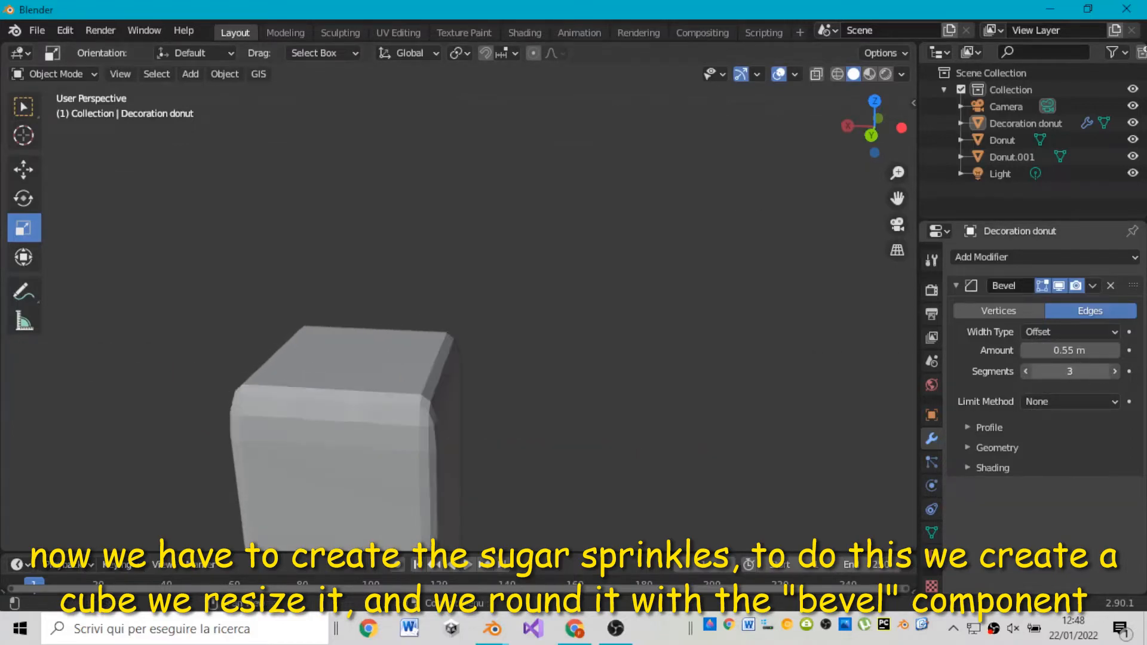
- Add a particle system of type Hair to the icing torus and enable its Advanced settings
{"action": "scroll", "coordinate": [682, 189], "scroll_direction": "down", "scroll_amount": 8}
{"action": "left_click_drag", "start_coordinate": [871, 133], "coordinate": [893, 150]}
{"action": "left_click", "coordinate": [706, 394]}
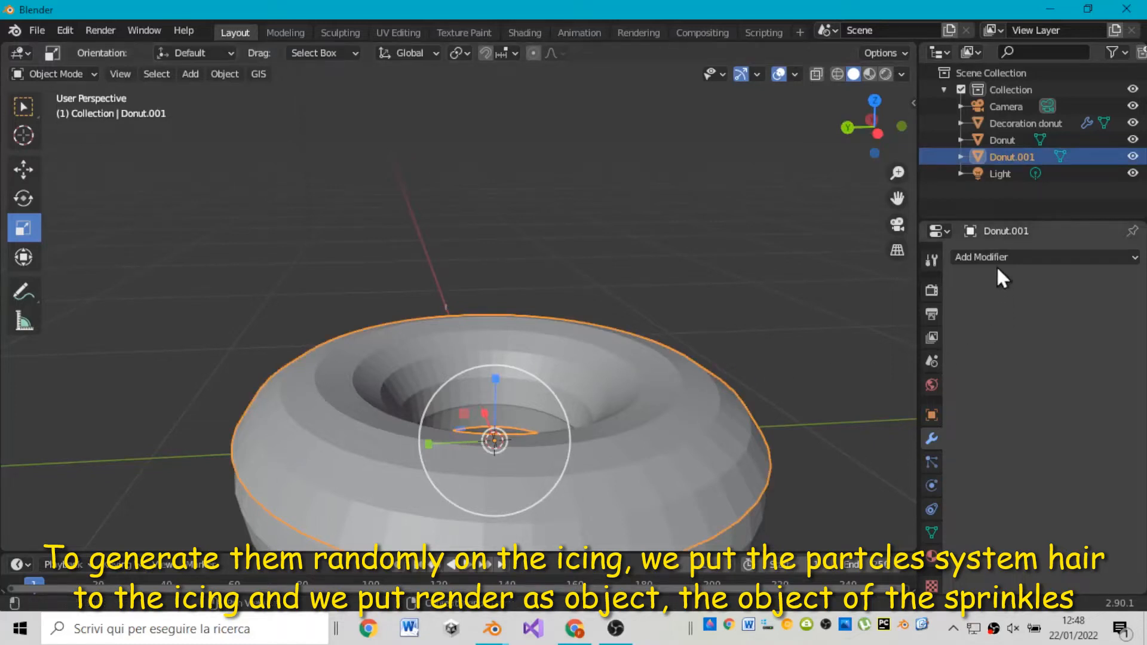
{"action": "left_click", "coordinate": [938, 459]}
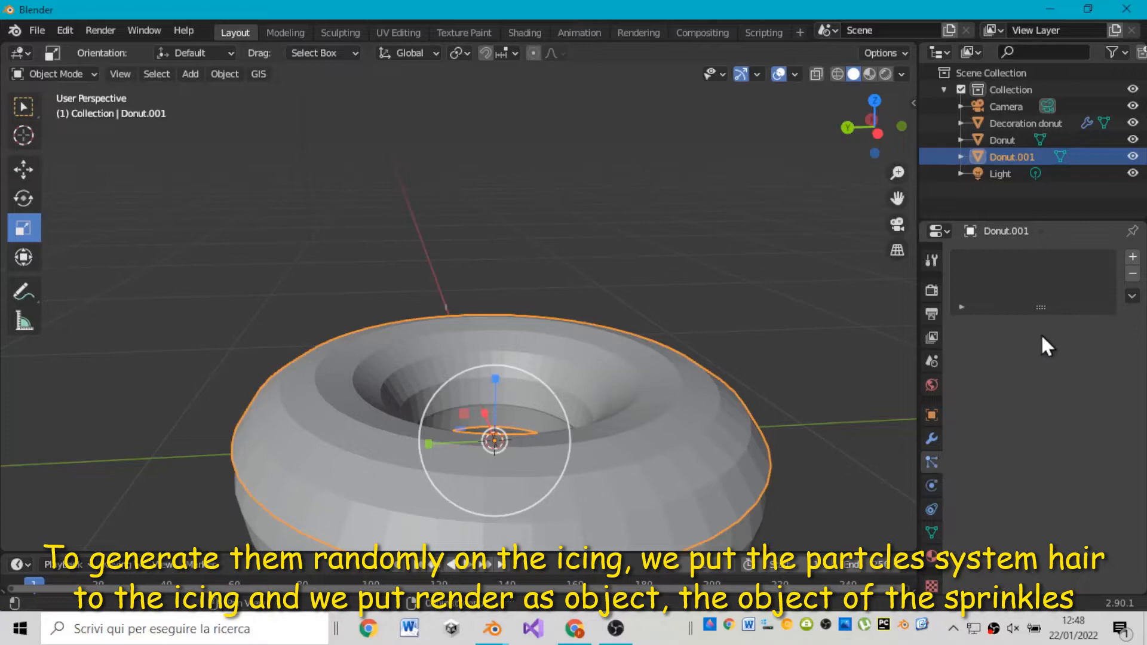
{"action": "left_click", "coordinate": [1133, 258]}
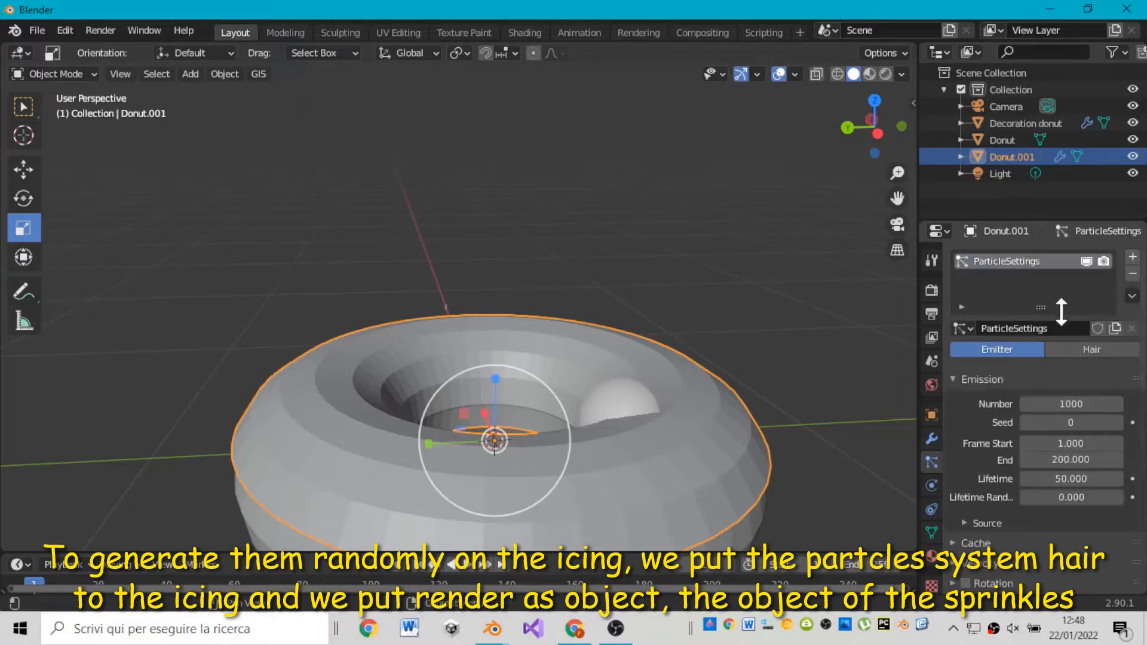
{"action": "left_click", "coordinate": [1059, 349]}
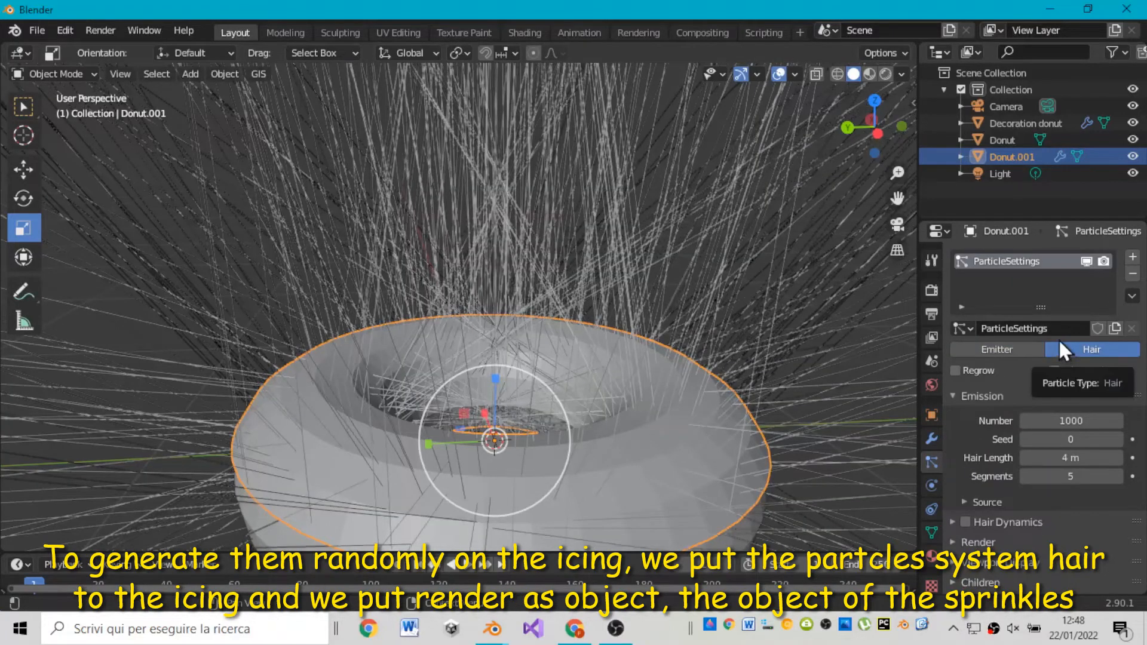
{"action": "scroll", "coordinate": [1066, 347], "scroll_direction": "down", "scroll_amount": 2}
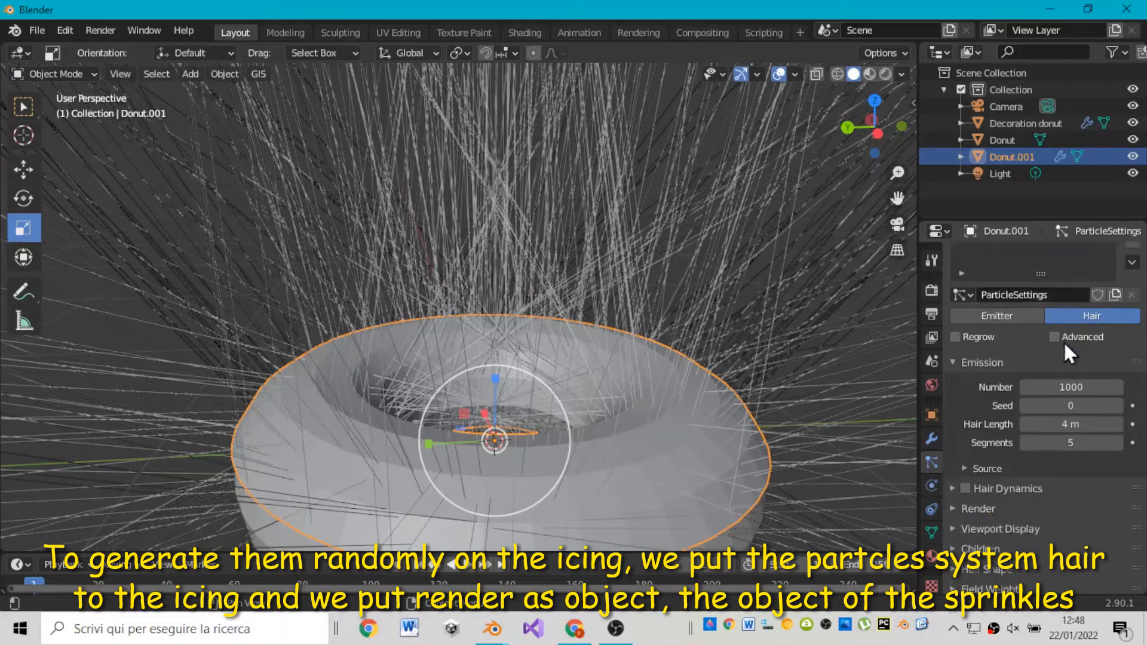
{"action": "left_click", "coordinate": [1055, 337]}
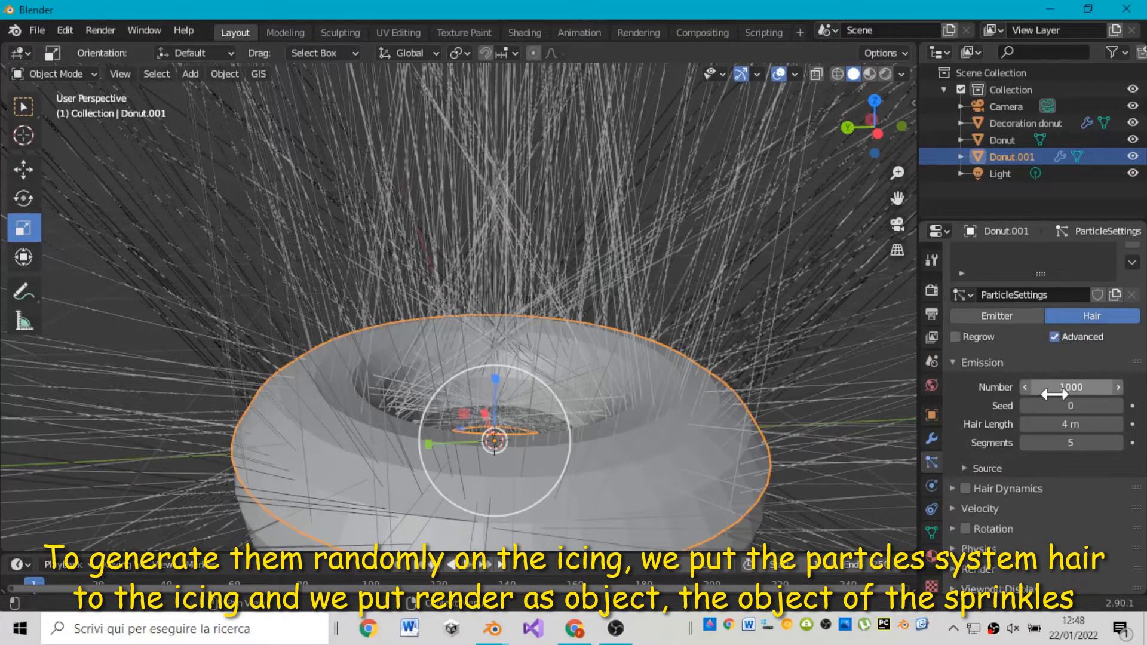
- Render the icing's hair particles as Object, using "Decoration donut" as the instance object
{"action": "scroll", "coordinate": [1052, 382], "scroll_direction": "down", "scroll_amount": 4}
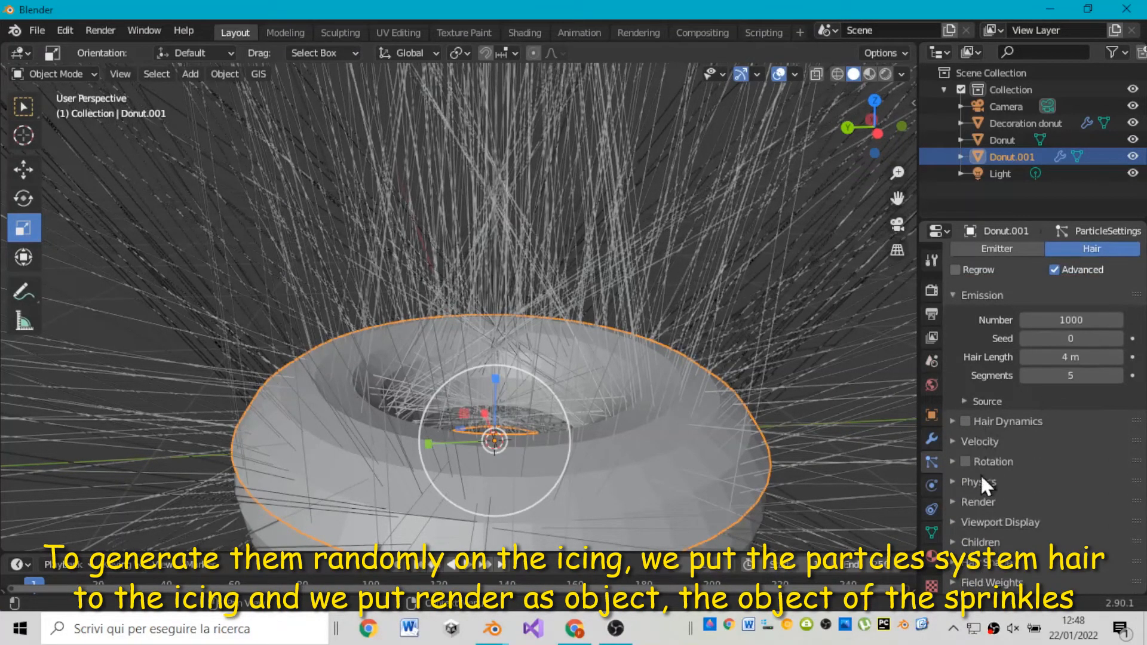
{"action": "left_click", "coordinate": [978, 502]}
{"action": "scroll", "coordinate": [980, 501], "scroll_direction": "down", "scroll_amount": 2}
{"action": "left_click", "coordinate": [1075, 493]}
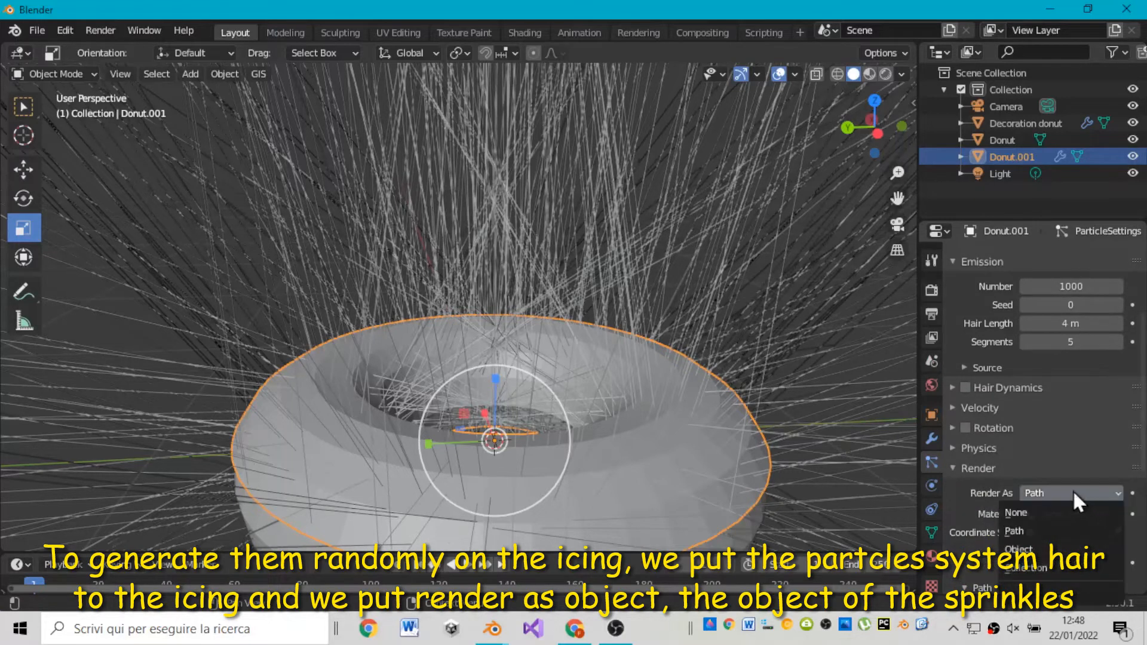
{"action": "left_click", "coordinate": [1037, 550]}
{"action": "scroll", "coordinate": [1041, 505], "scroll_direction": "down", "scroll_amount": 3}
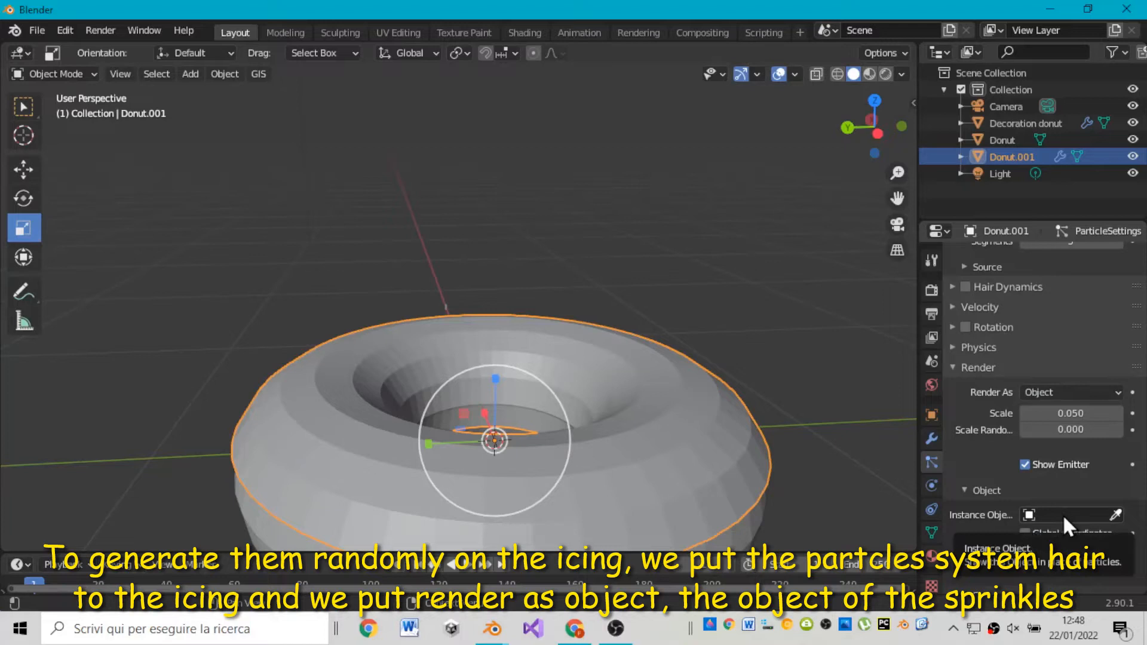
{"action": "left_click", "coordinate": [1062, 514]}
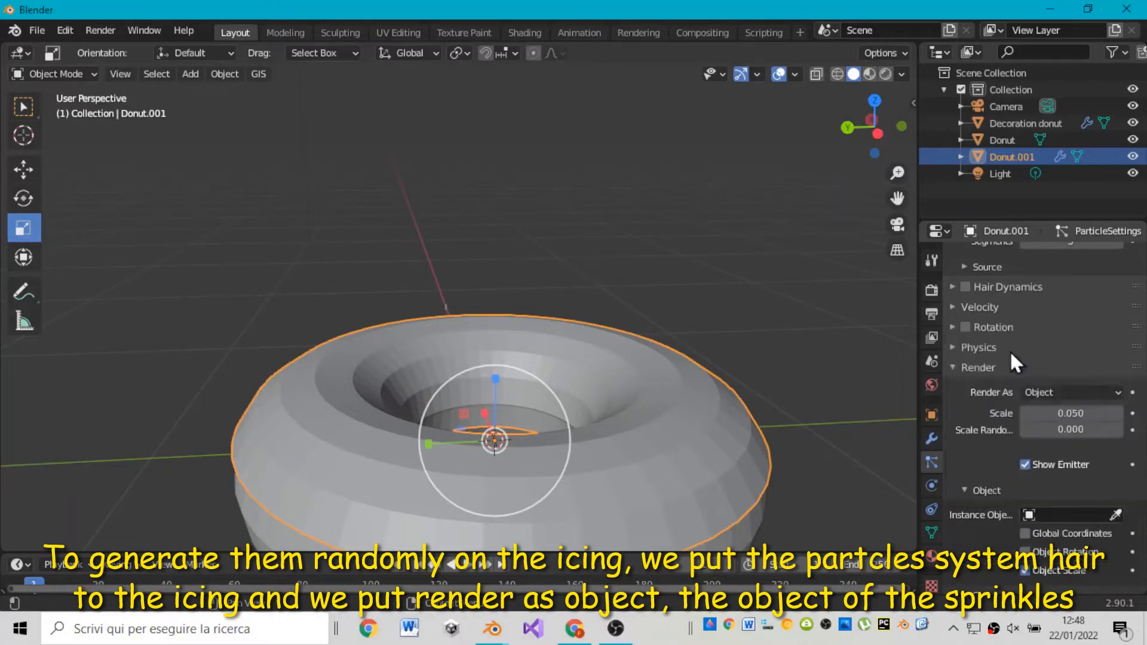
{"action": "left_click_drag", "start_coordinate": [886, 120], "coordinate": [889, 161]}
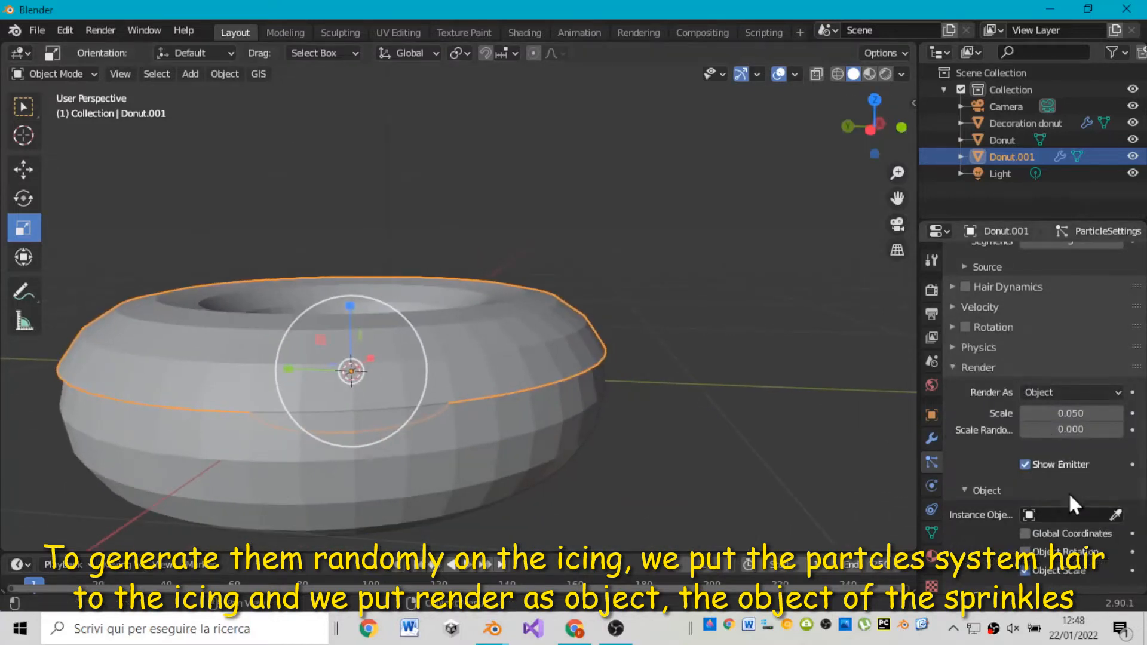
{"action": "left_click", "coordinate": [1070, 513]}
{"action": "left_click", "coordinate": [1017, 357]}
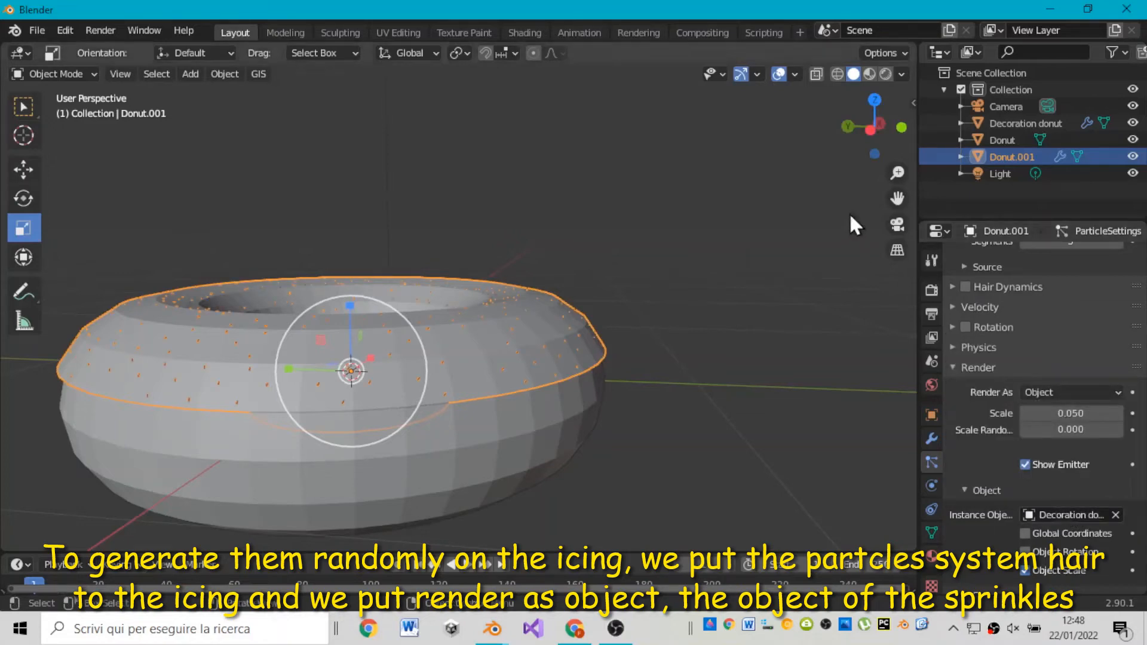
- Try a particle render scale of 0.270 for the sprinkles on the icing, and reduce it to 0.110
{"action": "scroll", "coordinate": [869, 130], "scroll_direction": "up", "scroll_amount": 8}
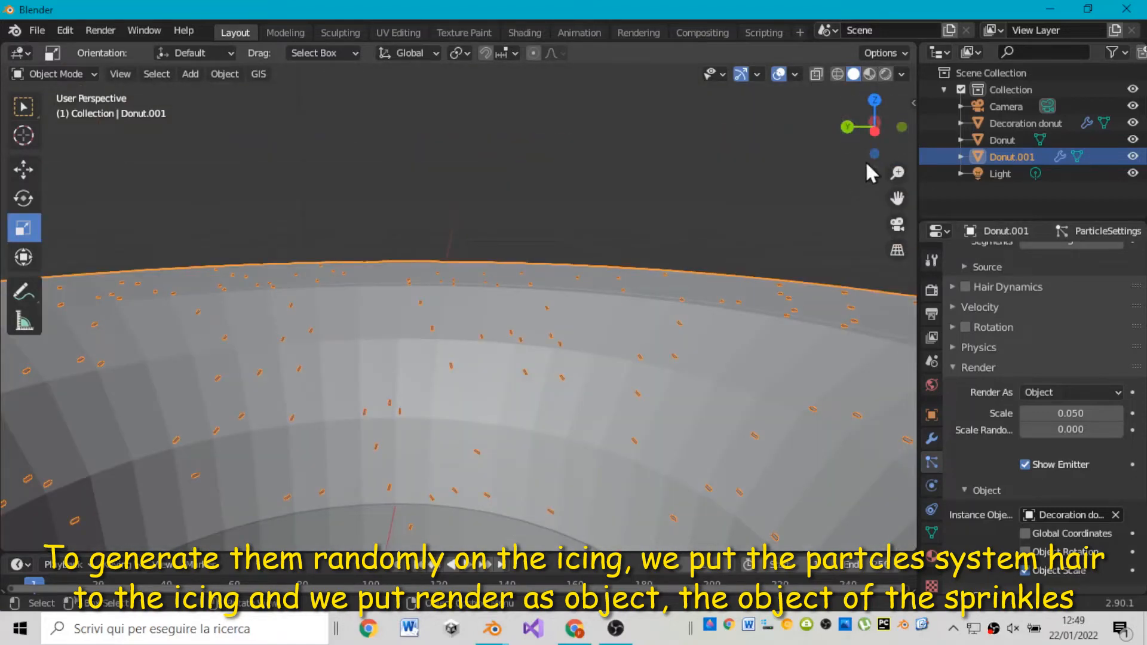
{"action": "left_click_drag", "start_coordinate": [875, 138], "coordinate": [836, 128]}
{"action": "left_click_drag", "start_coordinate": [1058, 413], "coordinate": [1099, 413]}
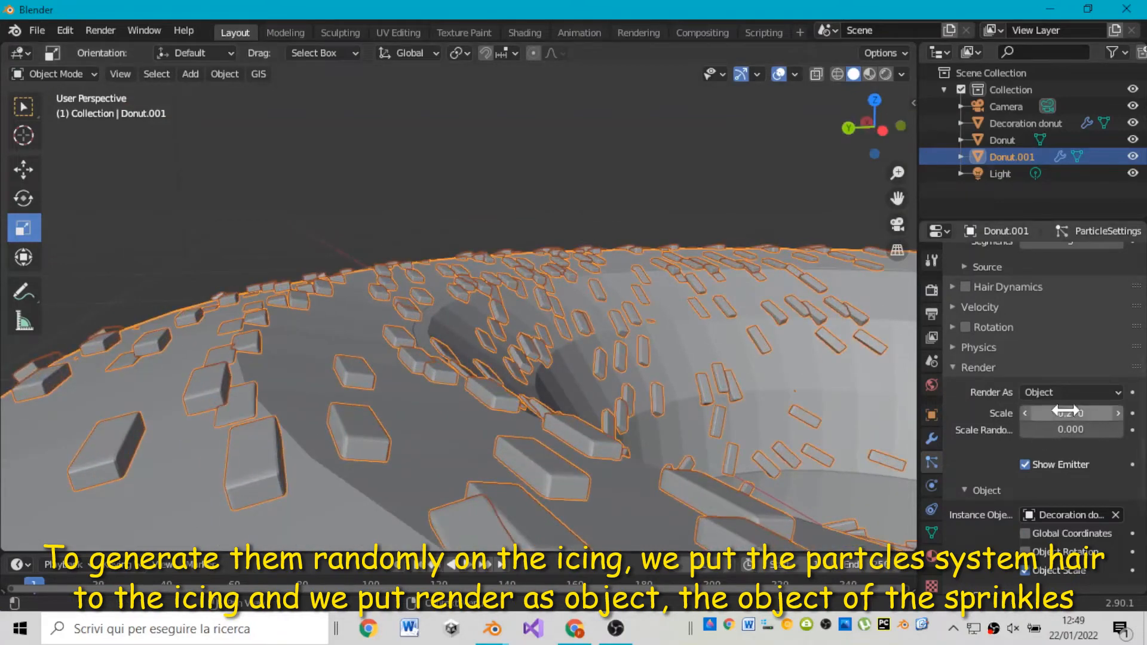
{"action": "left_click_drag", "start_coordinate": [879, 147], "coordinate": [880, 134]}
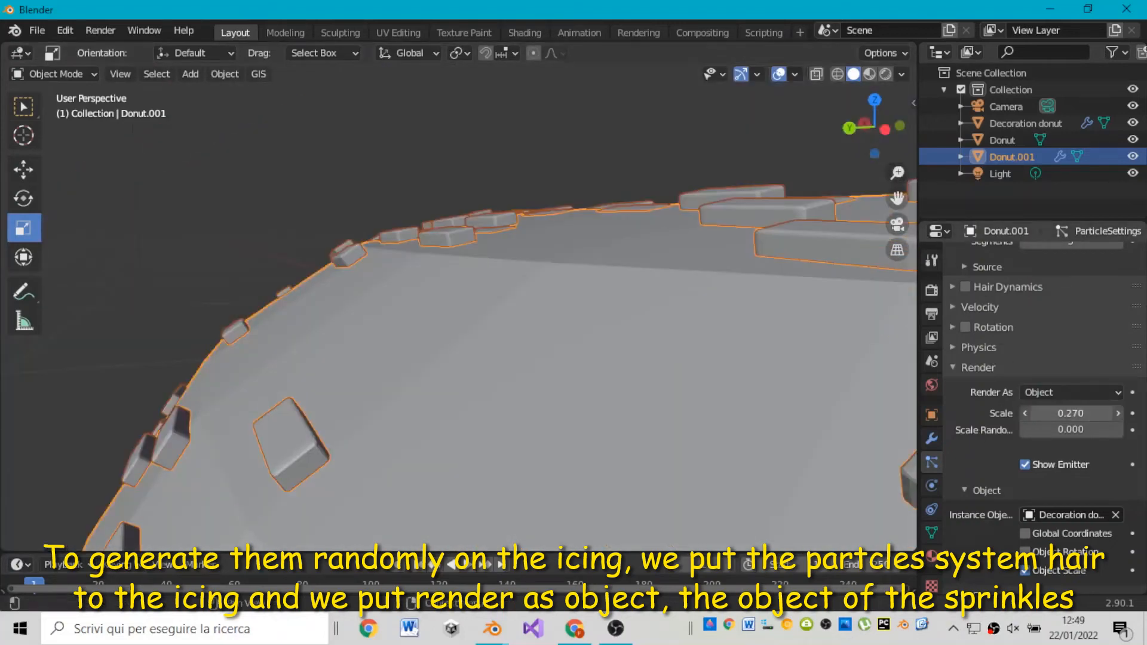
{"action": "left_click_drag", "start_coordinate": [1070, 413], "coordinate": [1040, 413]}
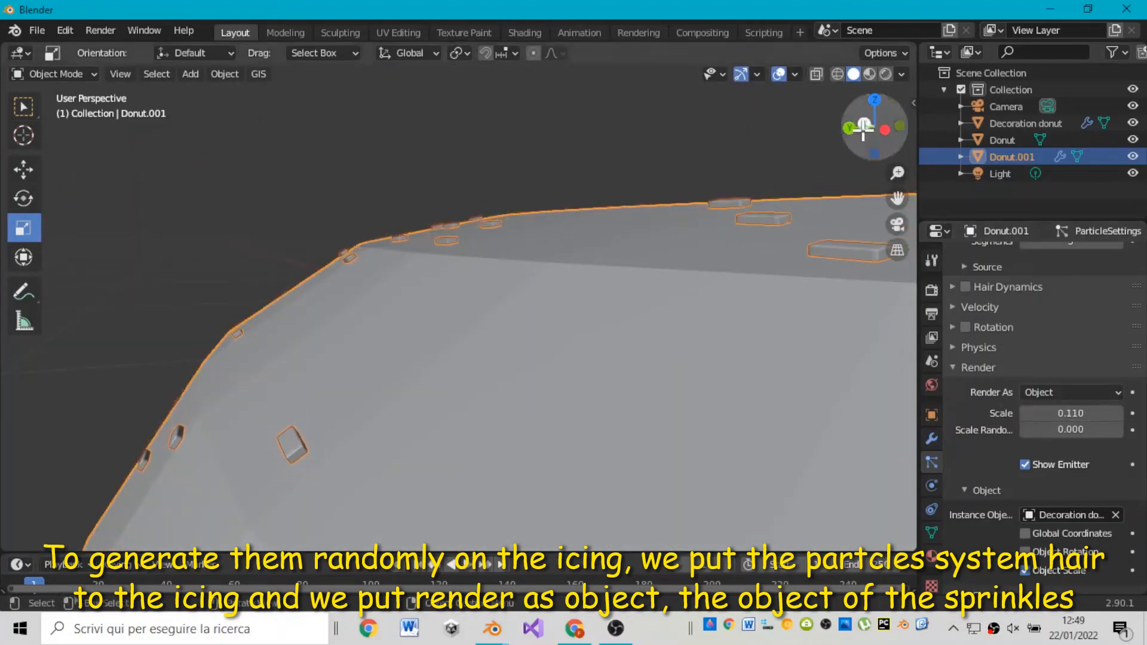
{"action": "left_click_drag", "start_coordinate": [863, 132], "coordinate": [859, 128]}
{"action": "scroll", "coordinate": [539, 311], "scroll_direction": "up", "scroll_amount": 10}
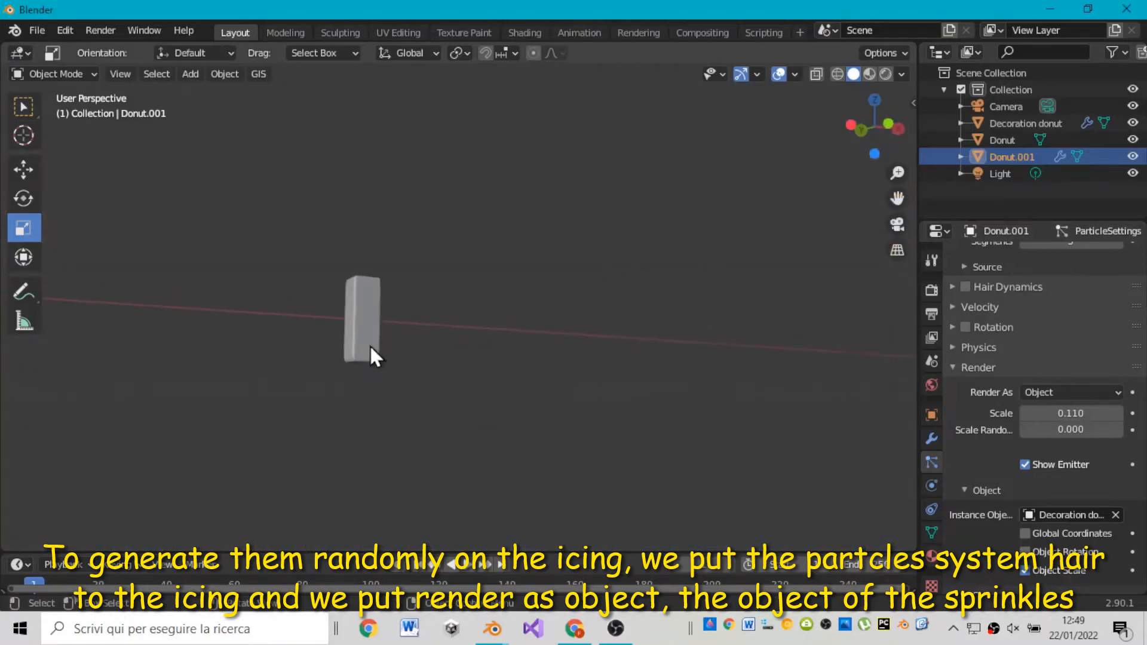
- Set the scale randomness of the icing's sprinkle particles to 0.616 and their render scale to 0.190
{"action": "left_click", "coordinate": [371, 348]}
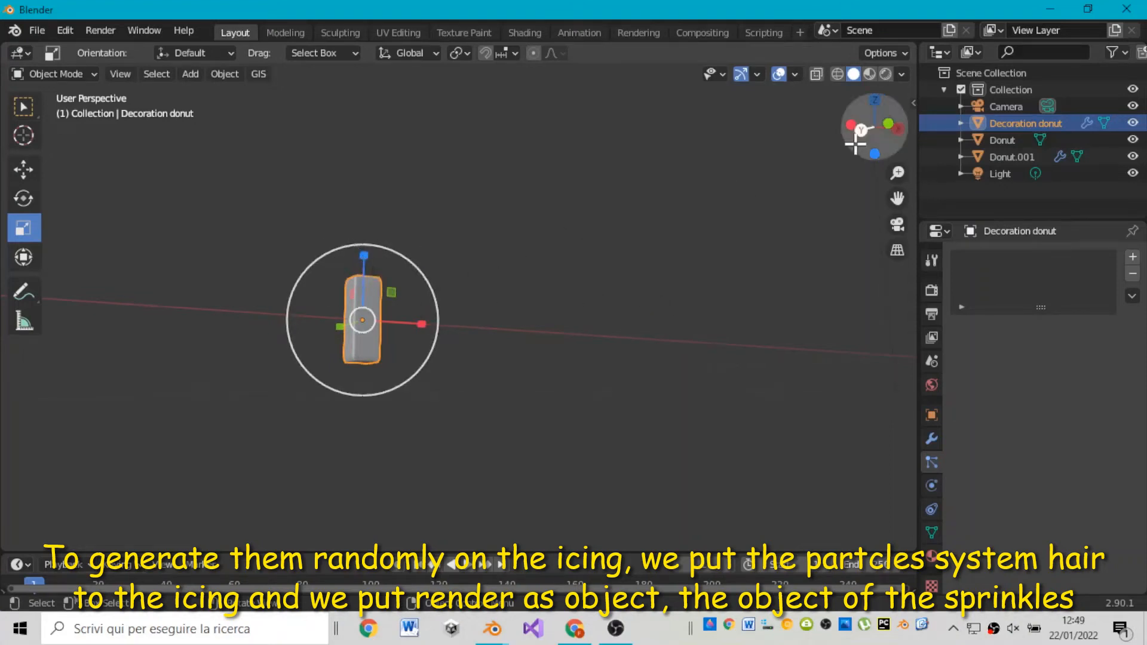
{"action": "left_click_drag", "start_coordinate": [860, 141], "coordinate": [857, 183]}
{"action": "scroll", "coordinate": [823, 174], "scroll_direction": "down", "scroll_amount": 8}
{"action": "left_click", "coordinate": [450, 485]}
{"action": "scroll", "coordinate": [607, 389], "scroll_direction": "down", "scroll_amount": 8}
{"action": "scroll", "coordinate": [874, 142], "scroll_direction": "up", "scroll_amount": 2}
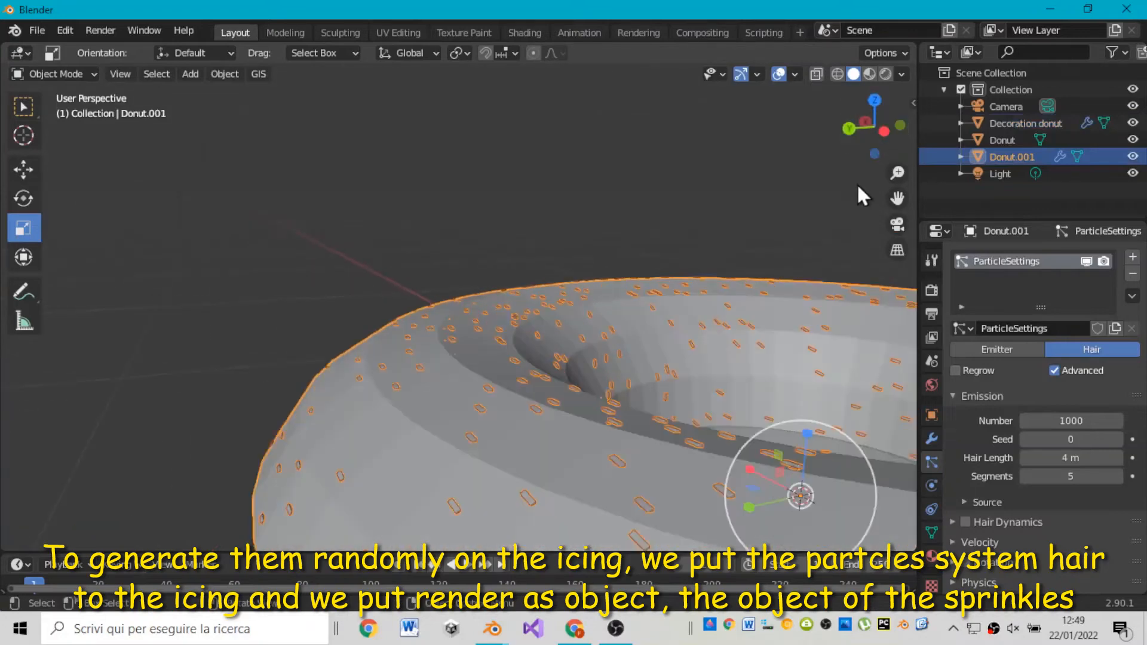
{"action": "scroll", "coordinate": [1042, 439], "scroll_direction": "down", "scroll_amount": 8}
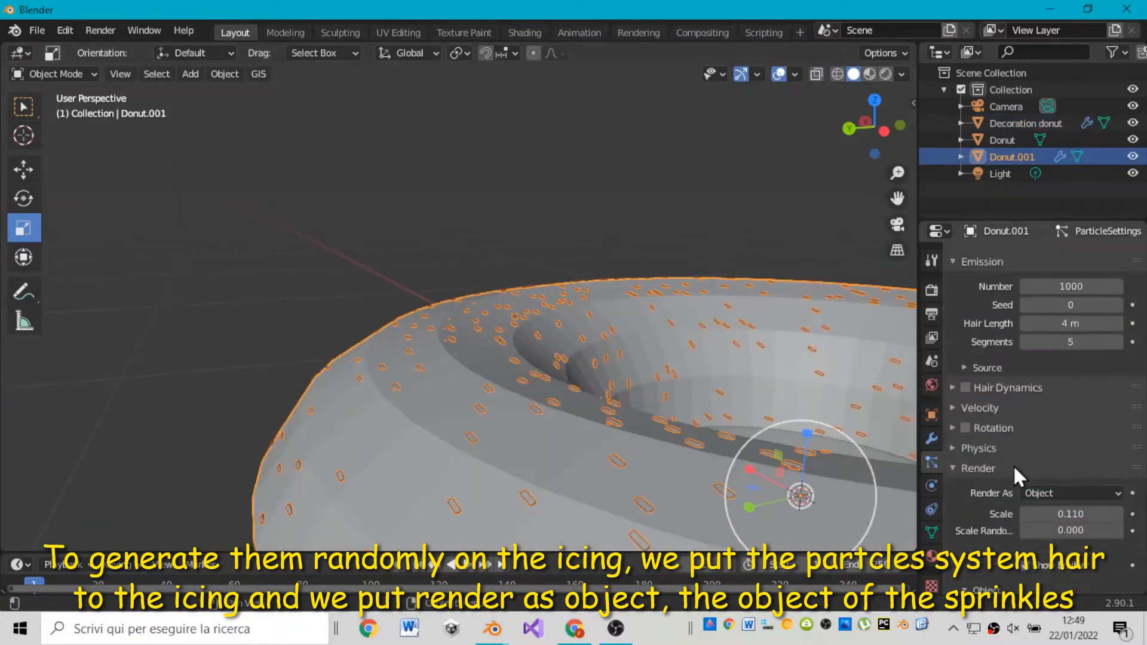
{"action": "left_click_drag", "start_coordinate": [1070, 464], "coordinate": [1087, 464]}
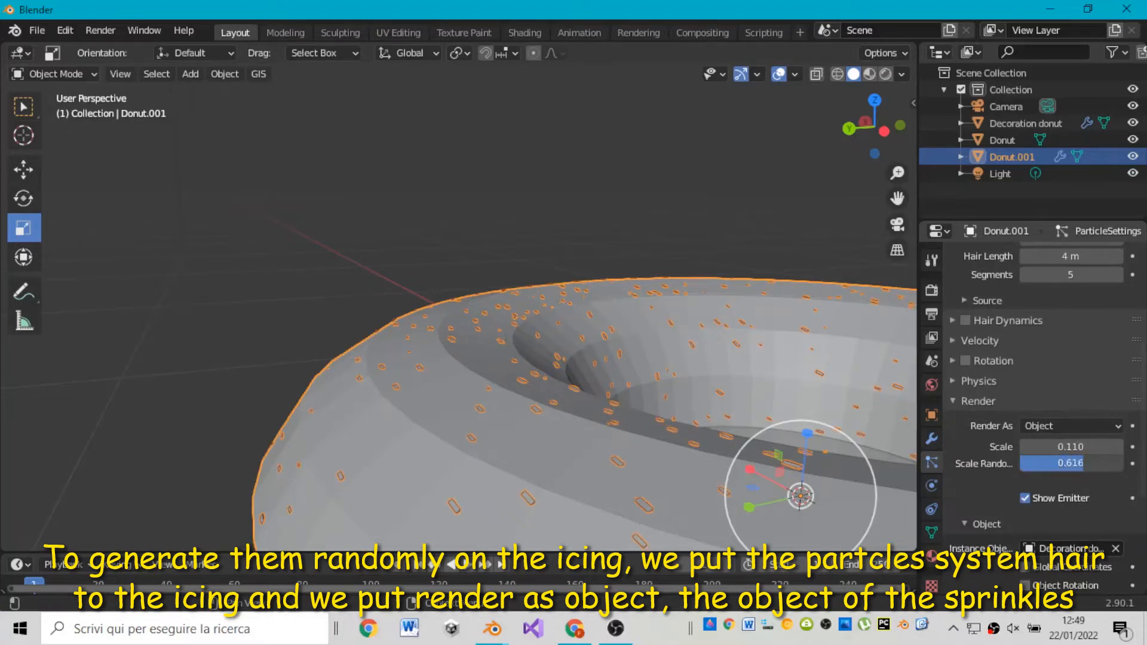
{"action": "left_click_drag", "start_coordinate": [1071, 447], "coordinate": [1103, 447]}
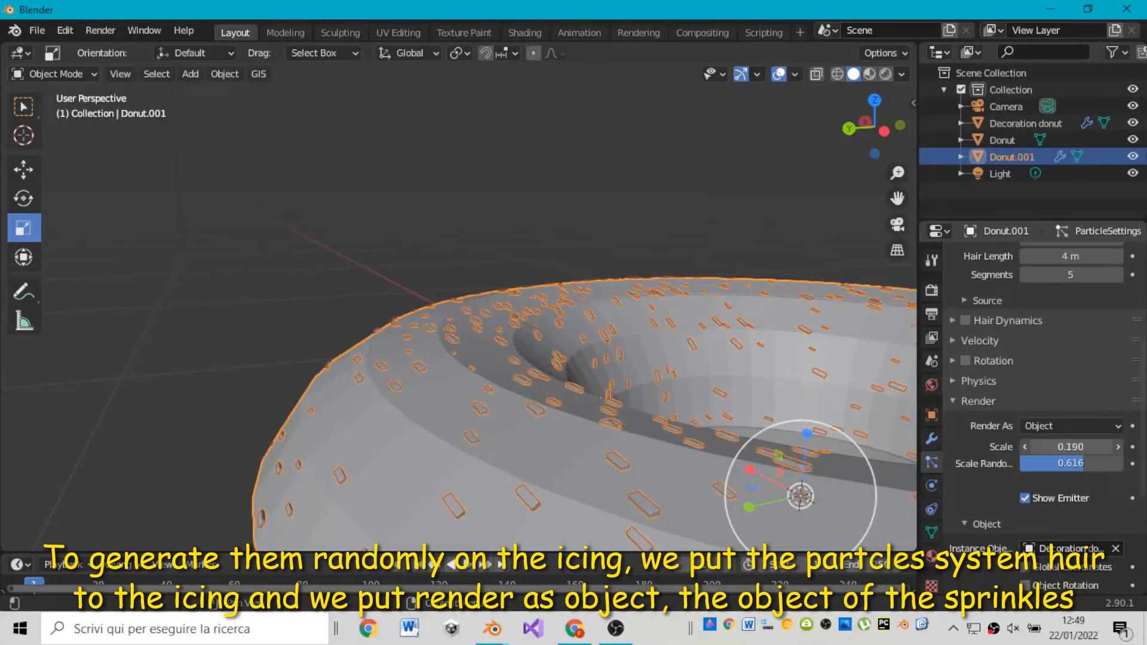
- Set the number of hair particles on the icing to 1140 and the seed to 4
{"action": "scroll", "coordinate": [1058, 412], "scroll_direction": "up", "scroll_amount": 8}
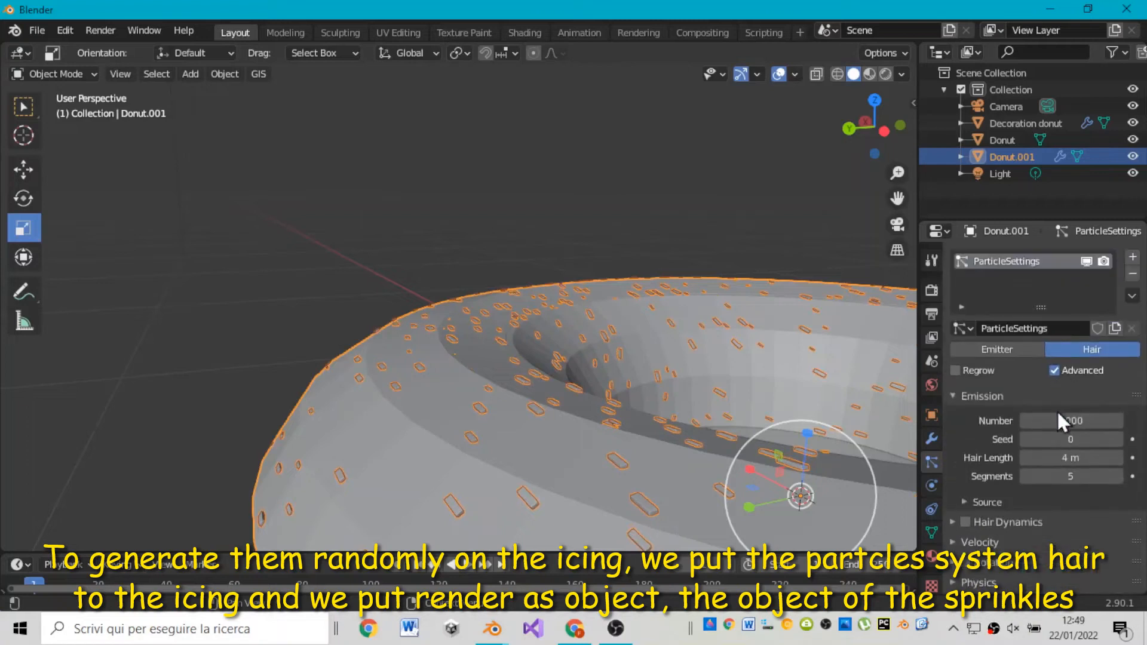
{"action": "left_click_drag", "start_coordinate": [1071, 421], "coordinate": [1130, 421]}
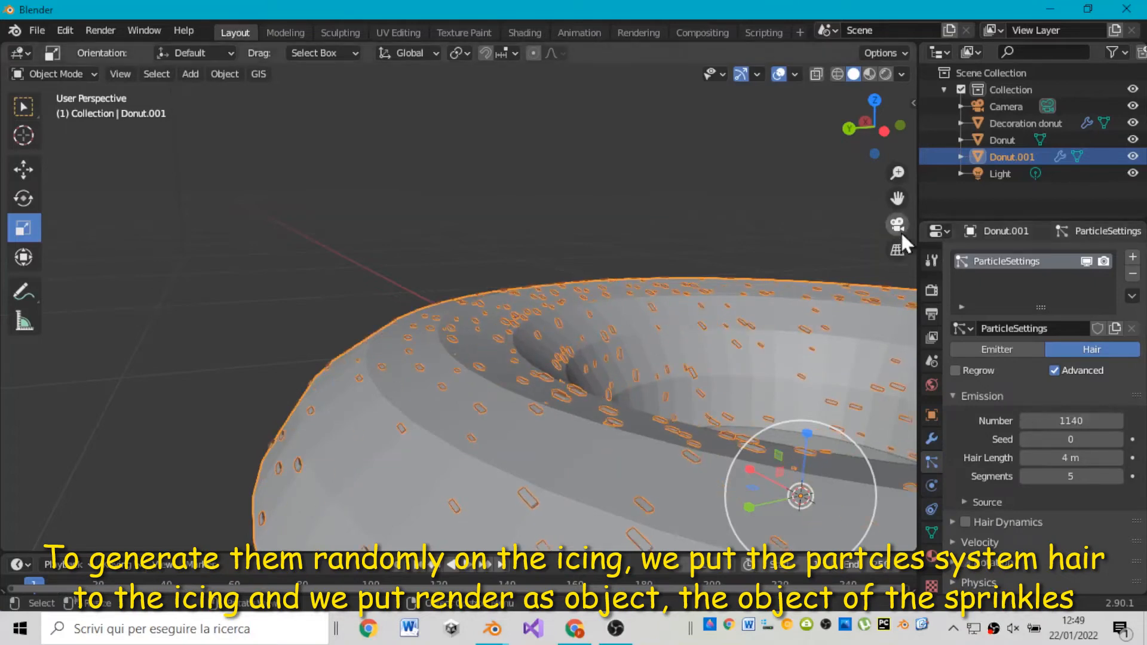
{"action": "left_click_drag", "start_coordinate": [875, 126], "coordinate": [855, 128]}
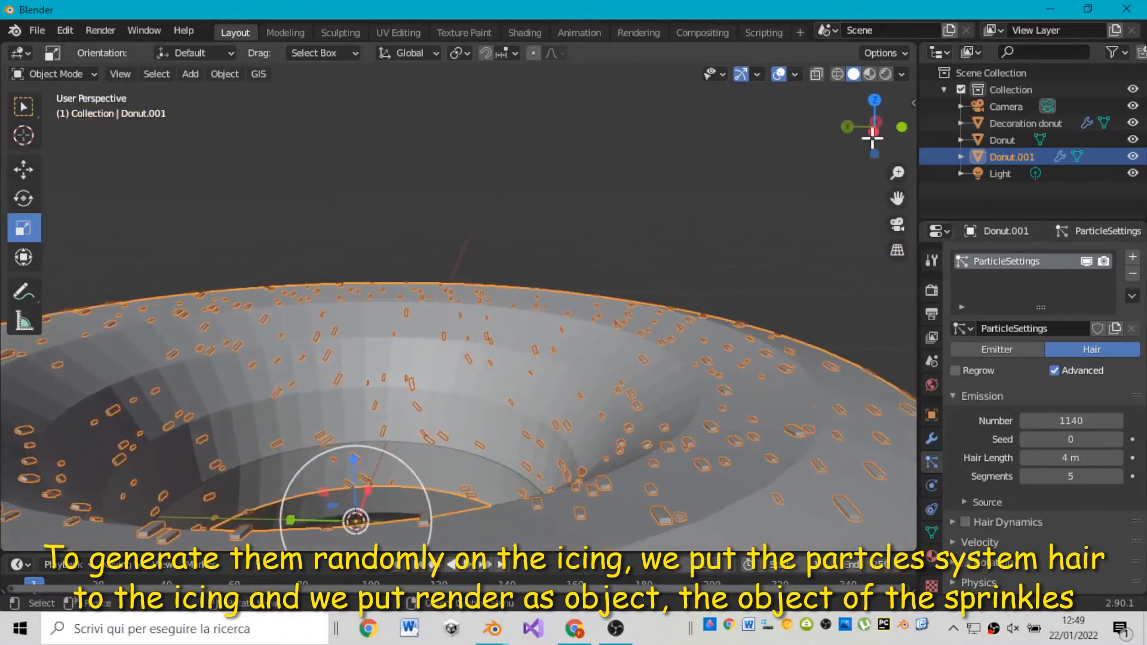
{"action": "left_click_drag", "start_coordinate": [1075, 436], "coordinate": [1092, 436]}
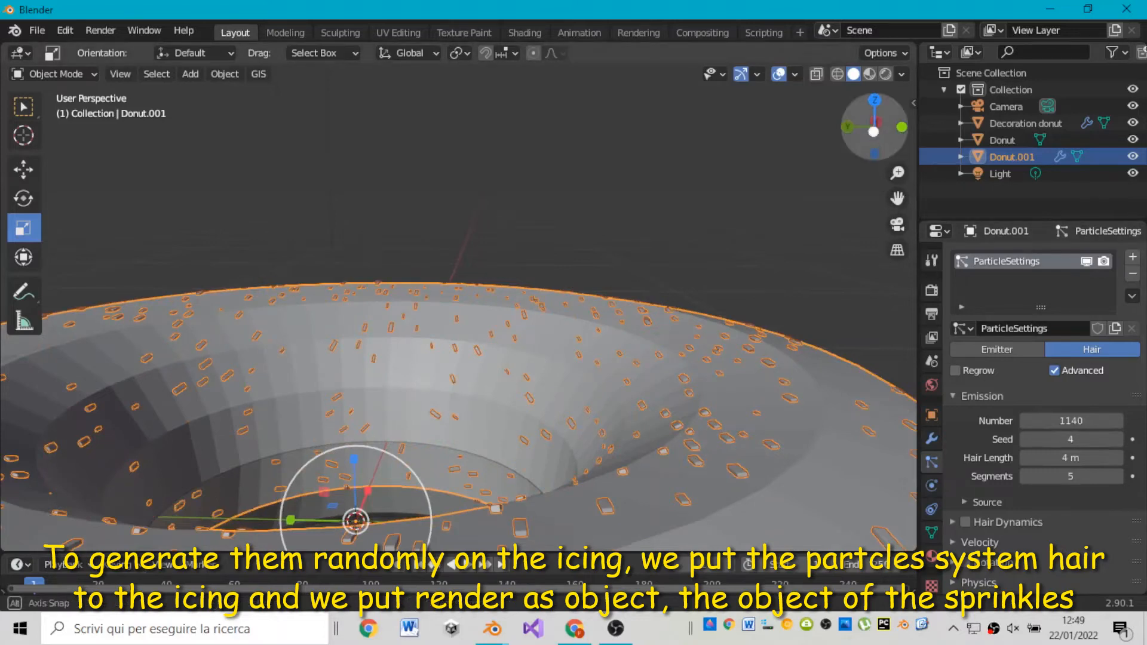
- Open the icing torus mesh in Edit Mode and switch to face selection
{"action": "mouse_move", "coordinate": [878, 141]}
{"action": "left_mouse_down"}
{"action": "mouse_move", "coordinate": [860, 126]}
{"action": "mouse_move", "coordinate": [875, 127]}
{"action": "left_mouse_up"}
{"action": "left_click", "coordinate": [785, 167]}
{"action": "scroll", "coordinate": [839, 140], "scroll_direction": "down", "scroll_amount": 3}
{"action": "key", "text": "ctrl+z"}
{"action": "scroll", "coordinate": [748, 284], "scroll_direction": "up", "scroll_amount": 3}
{"action": "left_click", "coordinate": [1073, 154]}
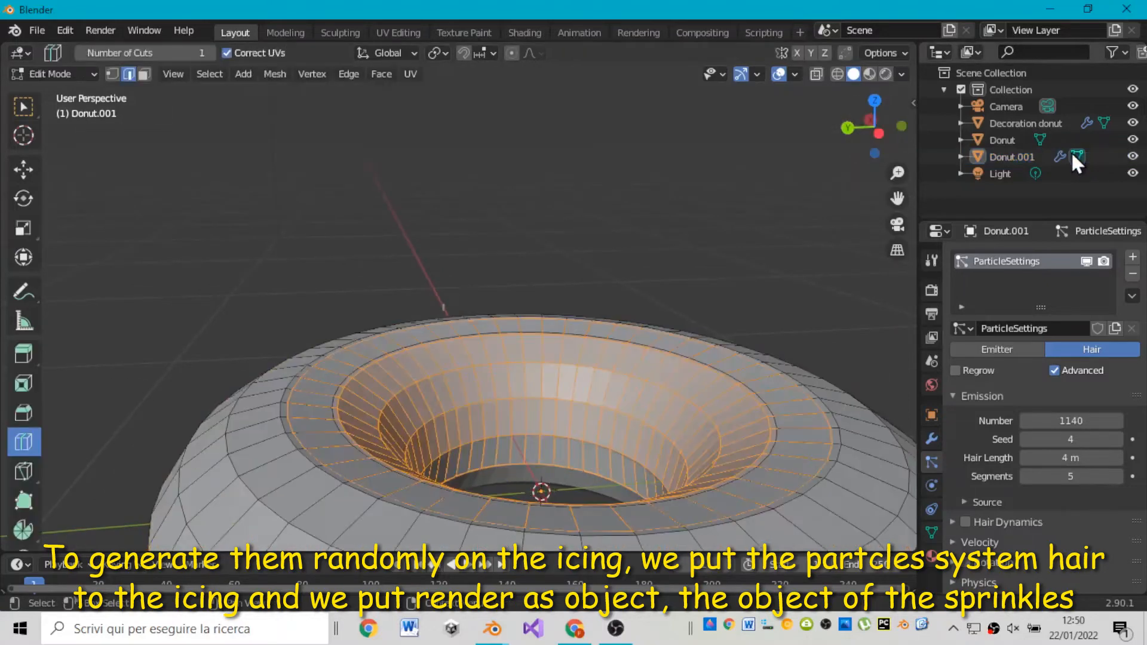
{"action": "left_click_drag", "start_coordinate": [871, 128], "coordinate": [817, 113]}
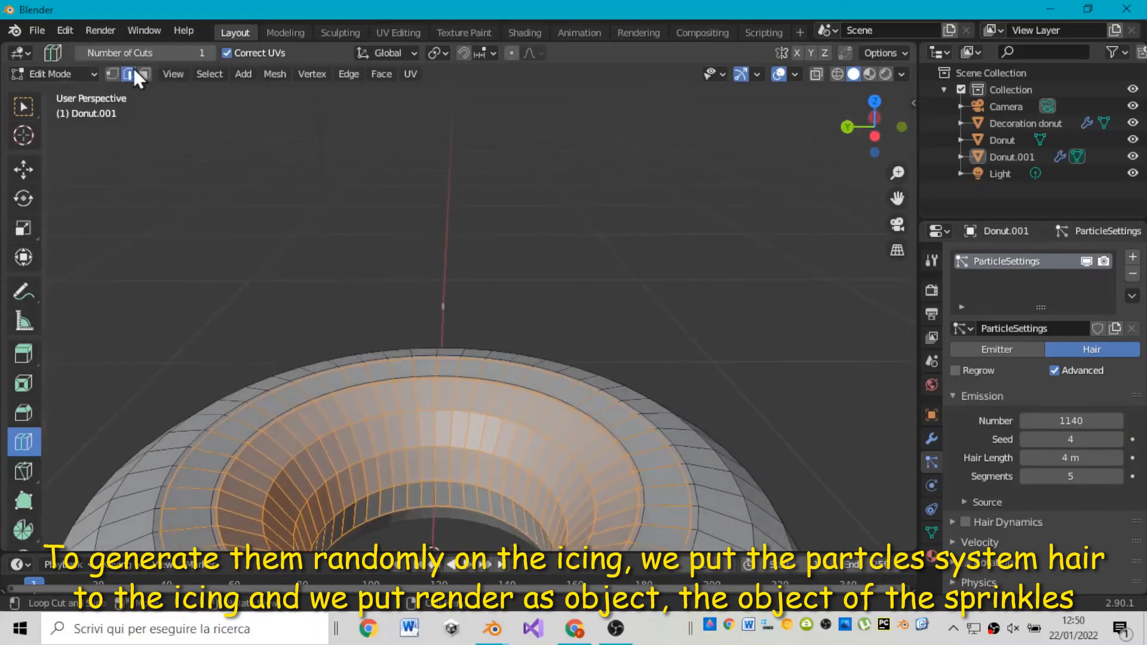
{"action": "left_click", "coordinate": [144, 74]}
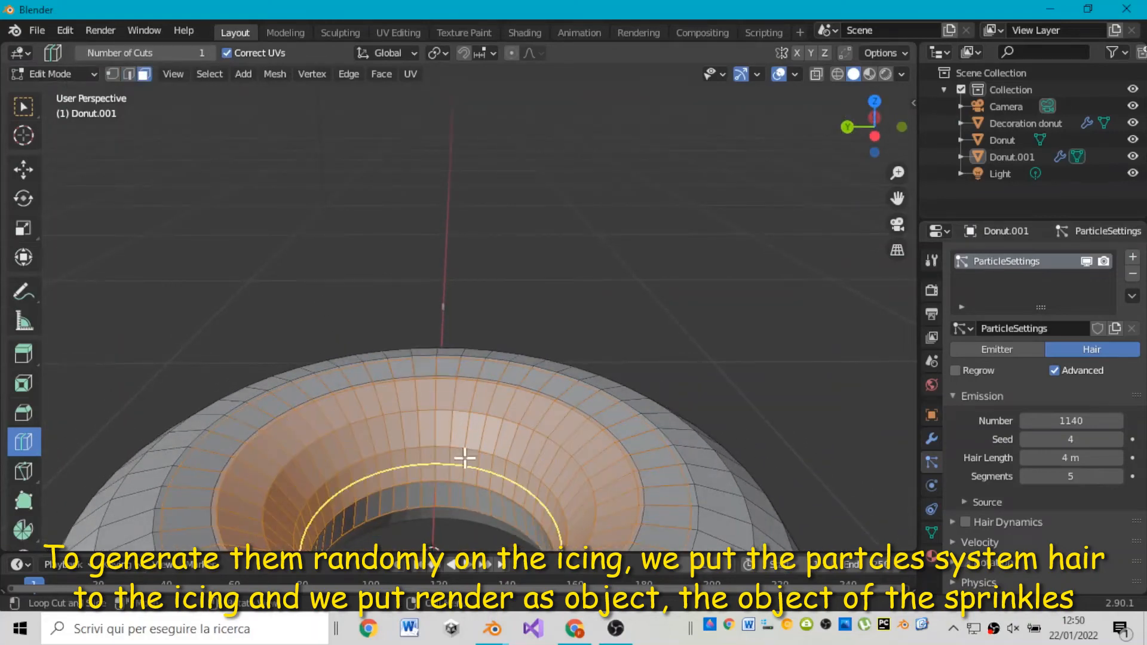
- Delete the lowest ring of faces inside the icing's hole and return to Object Mode
{"action": "left_click", "coordinate": [38, 171]}
{"action": "left_click", "coordinate": [577, 311]}
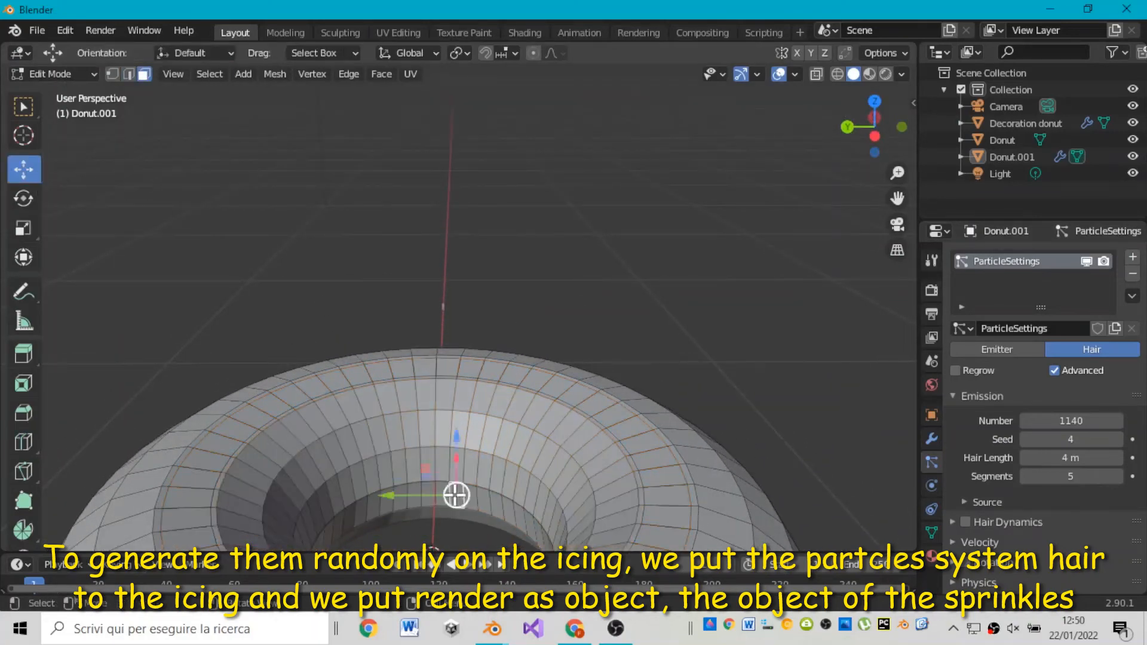
{"action": "left_click_drag", "start_coordinate": [876, 127], "coordinate": [892, 350]}
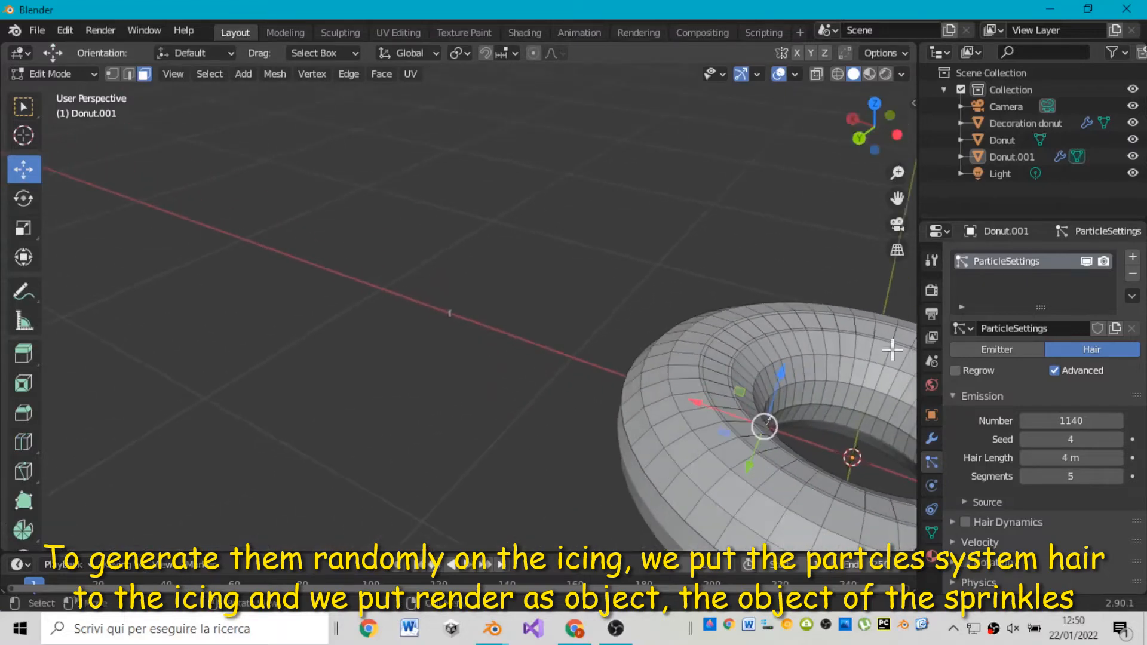
{"action": "left_click", "coordinate": [841, 417], "text": "ctrl"}
{"action": "left_click_drag", "start_coordinate": [896, 191], "coordinate": [714, 151]}
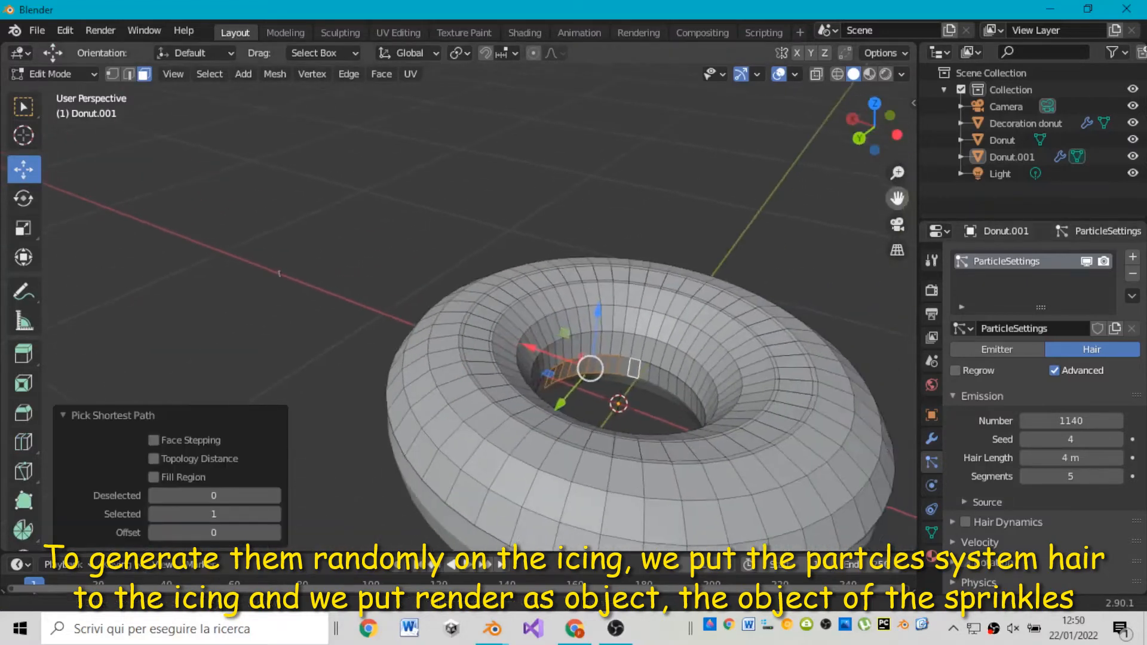
{"action": "left_click", "coordinate": [716, 397], "text": "ctrl"}
{"action": "left_click_drag", "start_coordinate": [869, 138], "coordinate": [536, 135]}
{"action": "left_click", "coordinate": [223, 353], "text": "ctrl"}
{"action": "left_click", "coordinate": [311, 341], "text": "ctrl"}
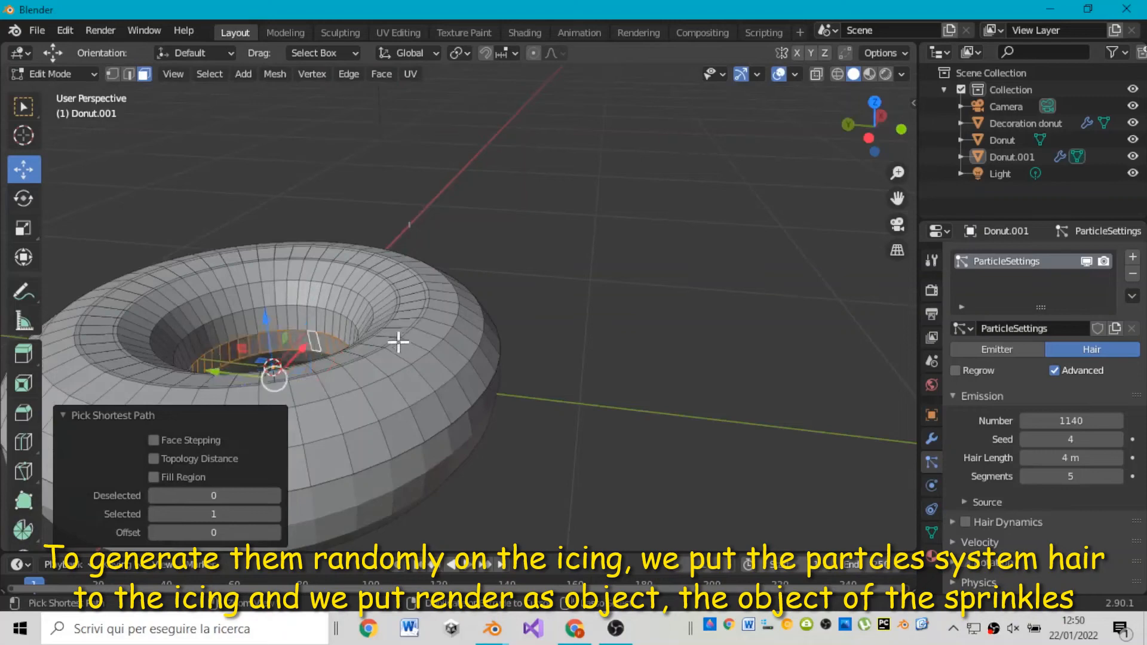
{"action": "key", "text": "x"}
{"action": "left_click", "coordinate": [464, 303]}
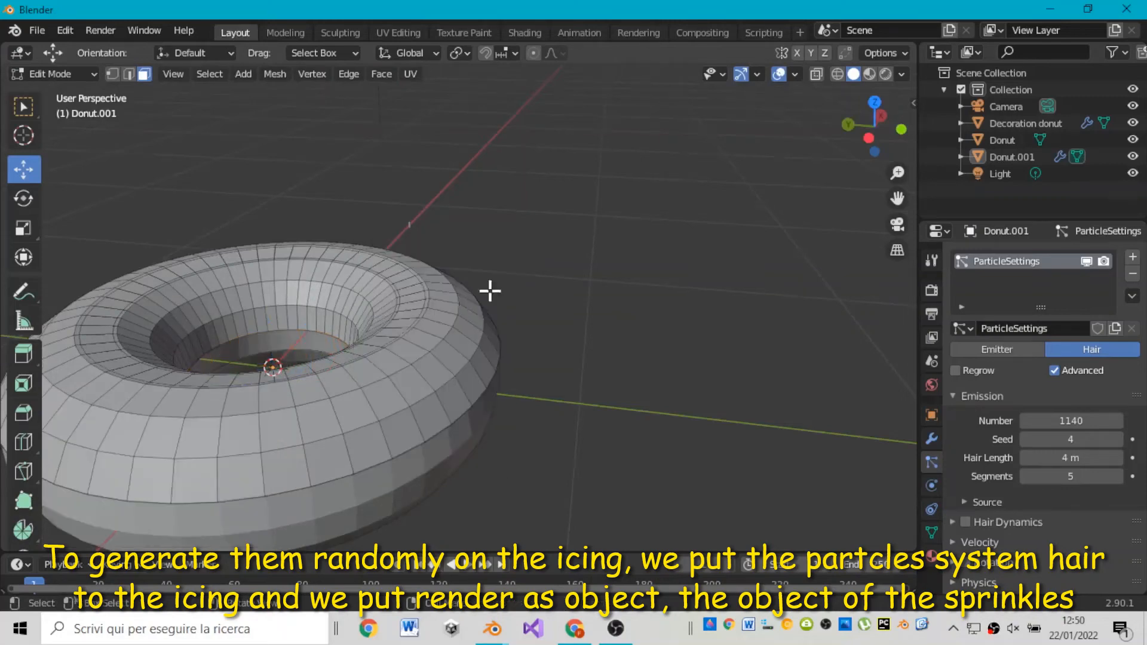
{"action": "key", "text": "Tab"}
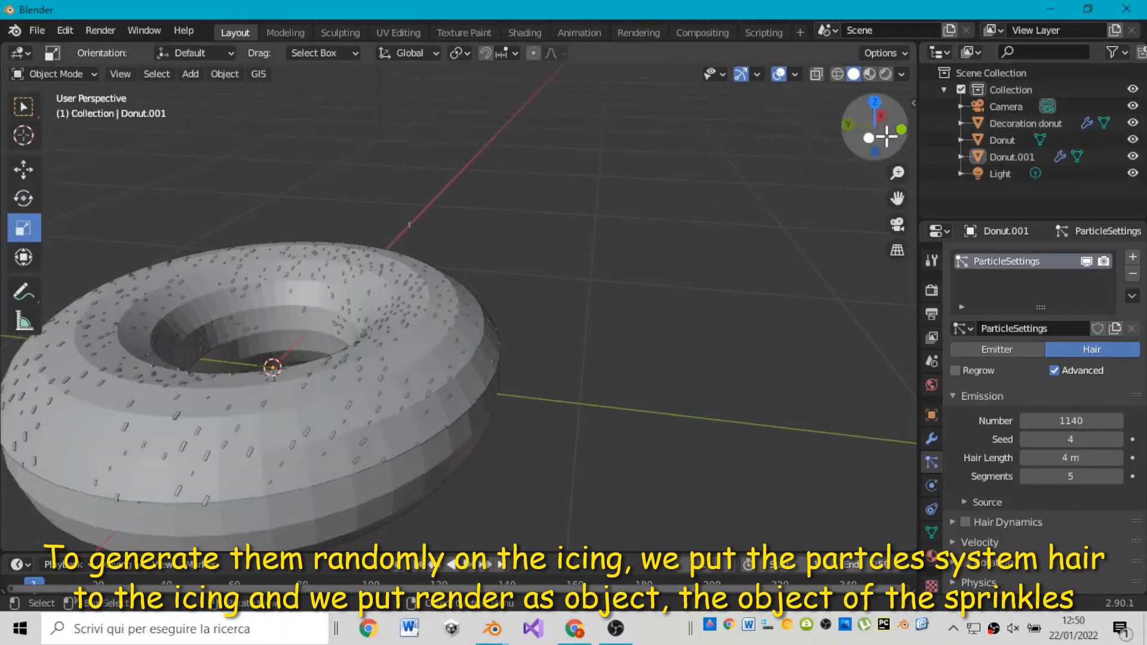
- Set the seed of the icing's particle system to 0
{"action": "left_click_drag", "start_coordinate": [875, 128], "coordinate": [851, 120]}
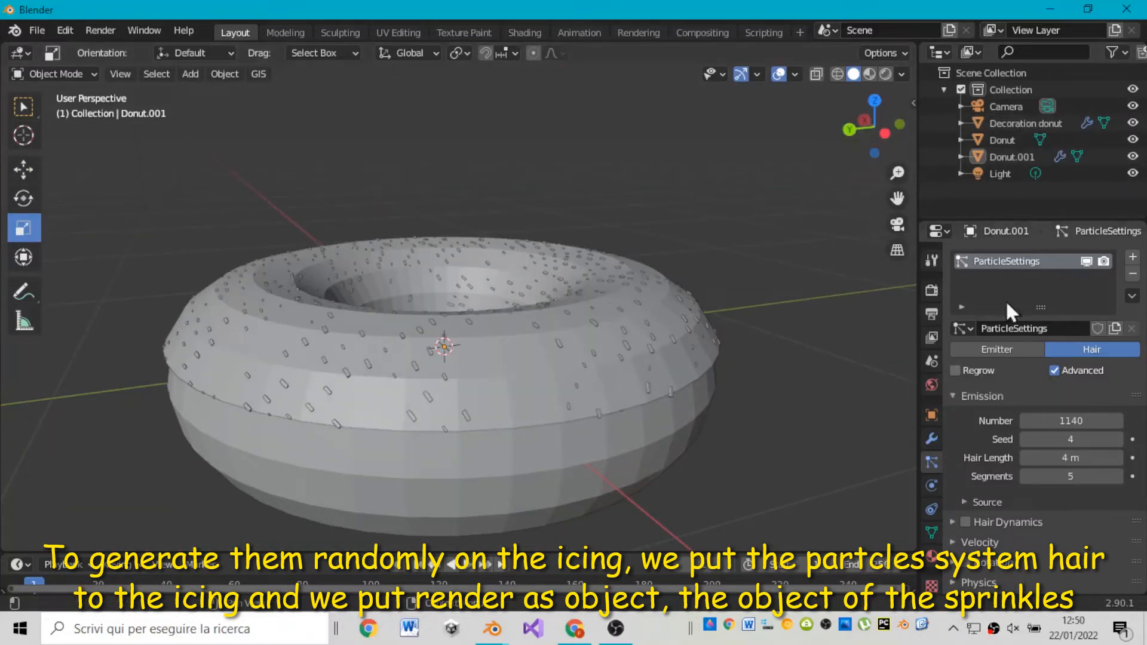
{"action": "left_click_drag", "start_coordinate": [874, 129], "coordinate": [873, 153]}
{"action": "left_click_drag", "start_coordinate": [1075, 439], "coordinate": [1042, 440]}
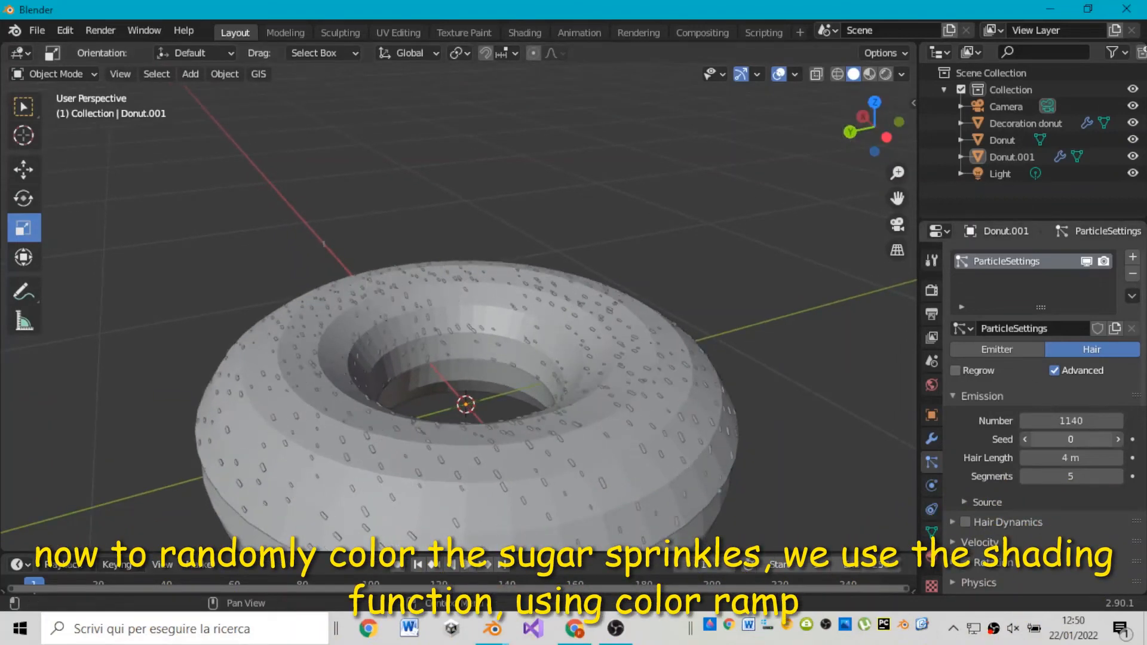
- Create a new material for the "Decoration donut" sprinkle in the Shading workspace
{"action": "left_click", "coordinate": [644, 338]}
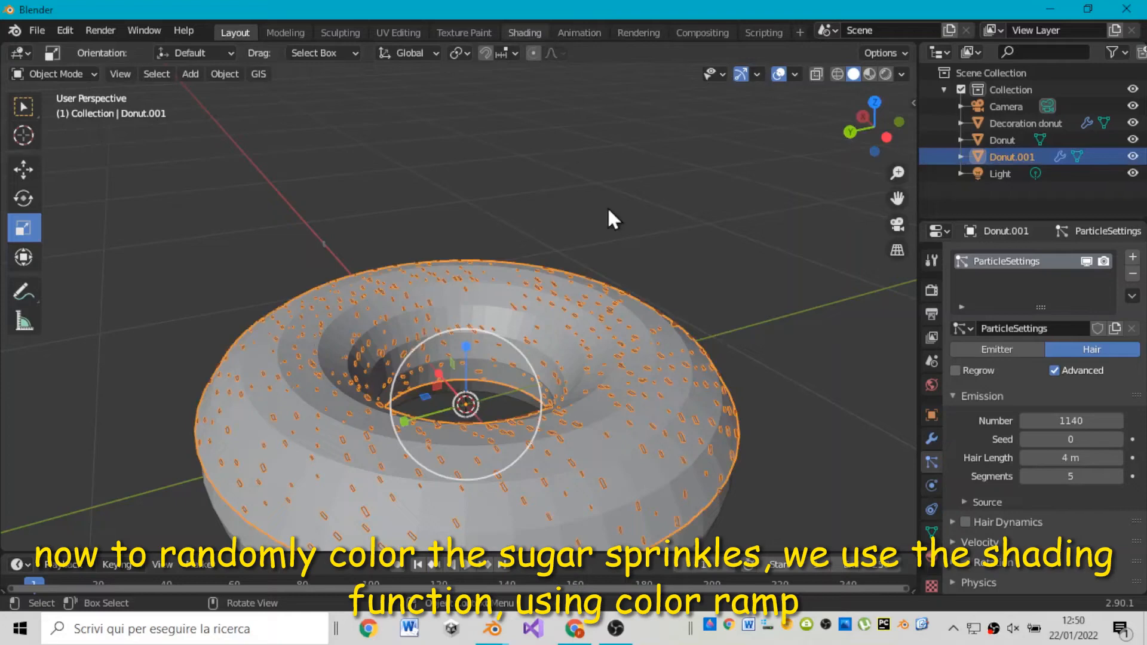
{"action": "left_click", "coordinate": [519, 34]}
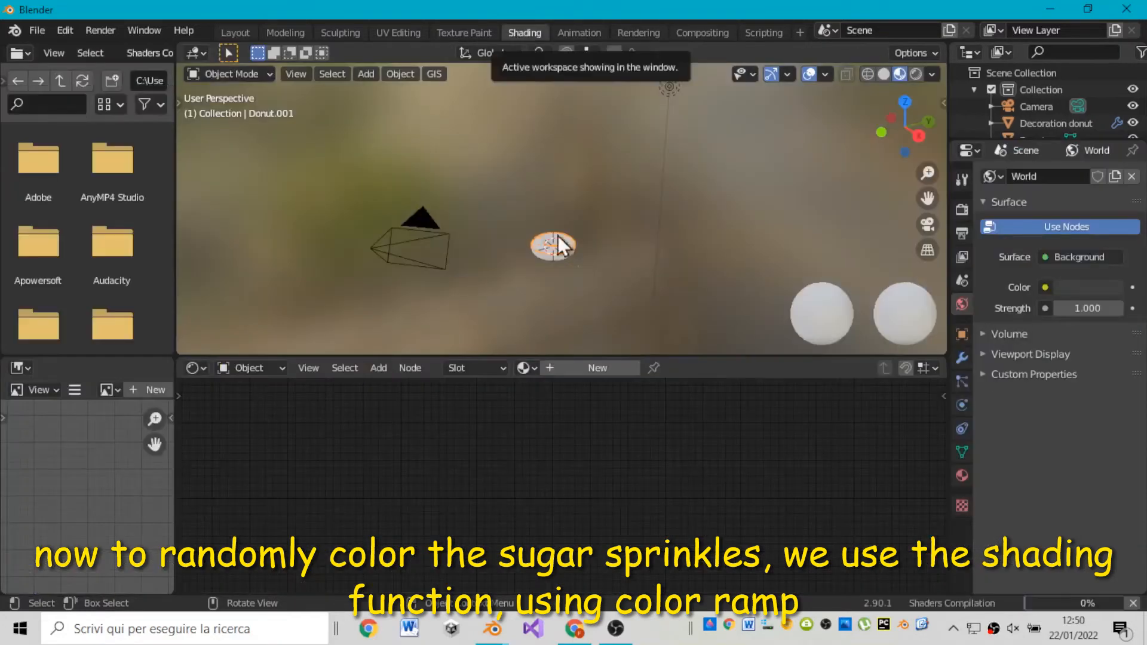
{"action": "left_click_drag", "start_coordinate": [1052, 138], "coordinate": [1052, 190]}
{"action": "left_click", "coordinate": [1049, 123]}
{"action": "left_click_drag", "start_coordinate": [928, 199], "coordinate": [927, 255]}
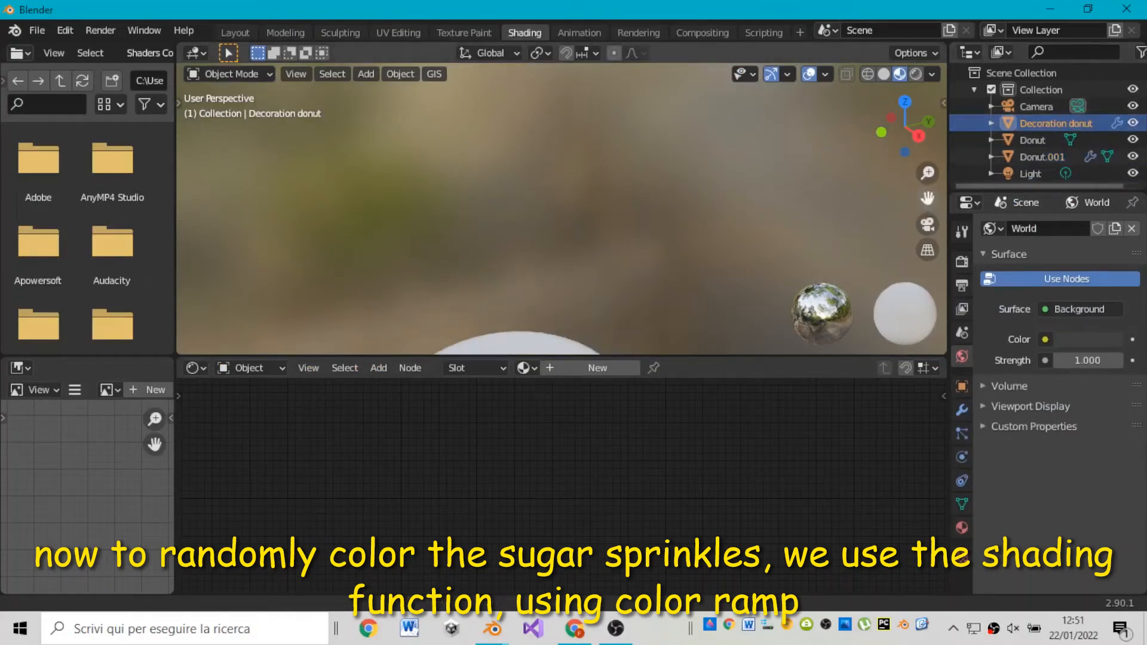
{"action": "left_click_drag", "start_coordinate": [925, 198], "coordinate": [929, 98]}
{"action": "left_click", "coordinate": [588, 369]}
{"action": "scroll", "coordinate": [603, 487], "scroll_direction": "down", "scroll_amount": 5}
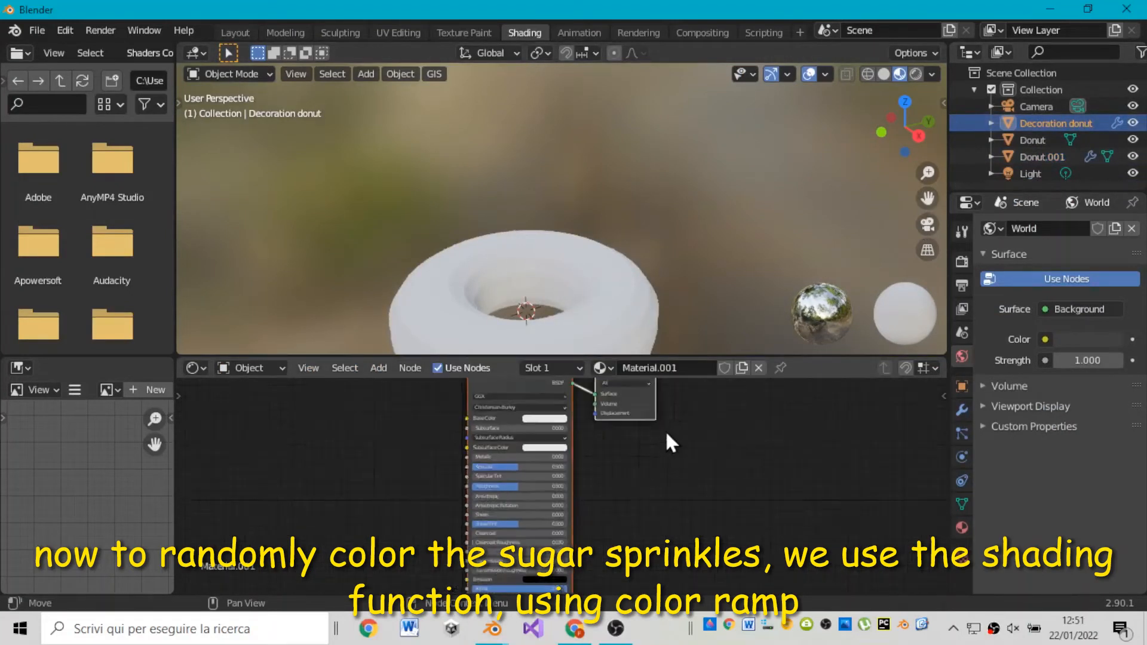
- Add an Object Info node to the sprinkle material, placed before the Principled BSDF
{"action": "left_click", "coordinate": [380, 368]}
{"action": "left_click", "coordinate": [391, 385]}
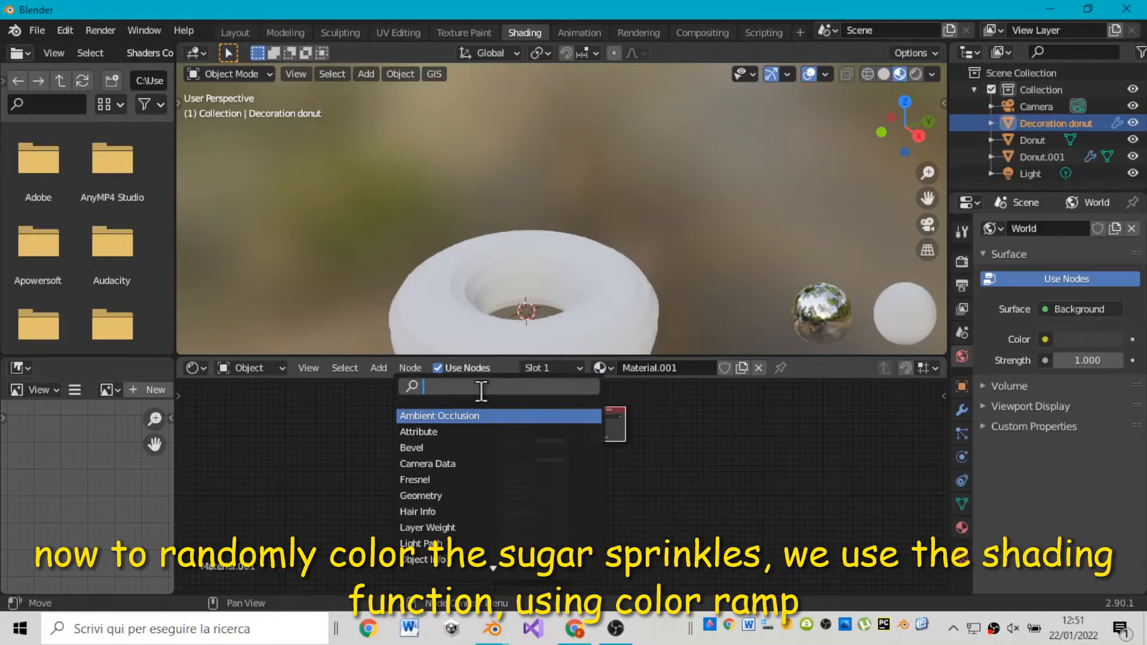
{"action": "type", "text": "obje"}
{"action": "left_click", "coordinate": [454, 415]}
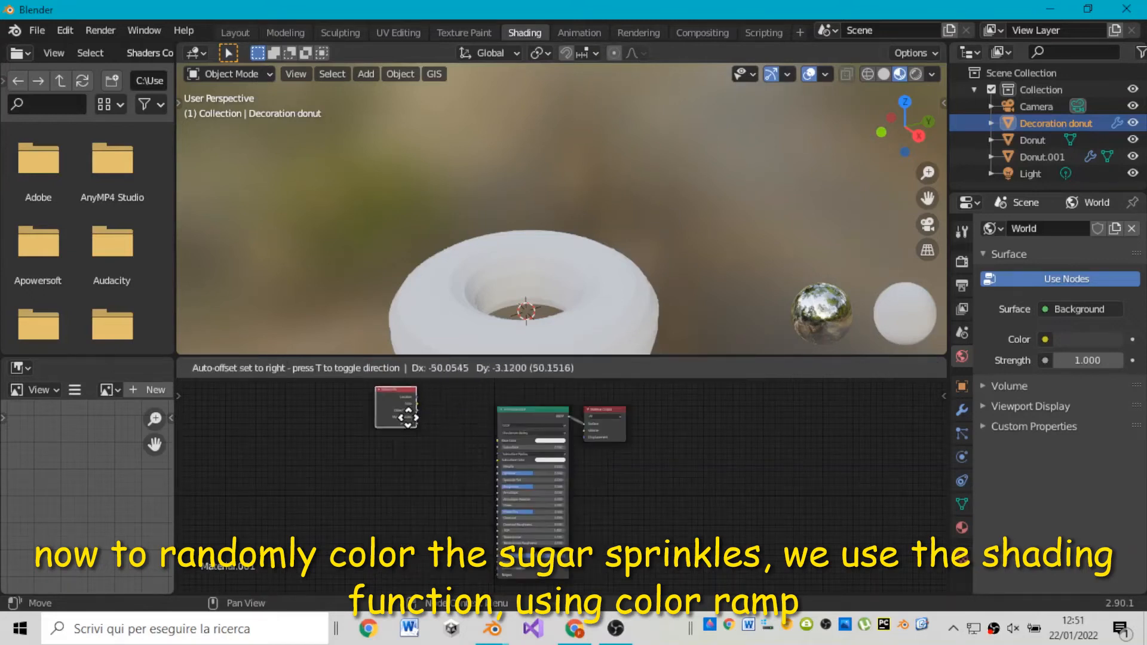
{"action": "left_click", "coordinate": [427, 440]}
{"action": "left_click", "coordinate": [409, 369]}
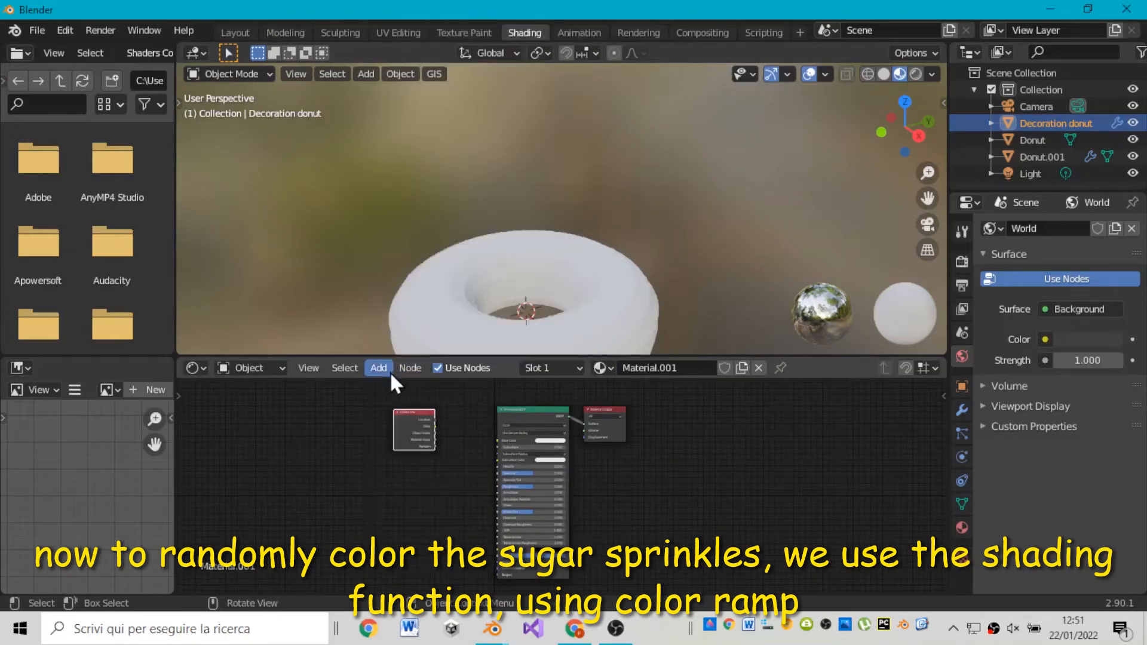
{"action": "left_click", "coordinate": [388, 370]}
{"action": "left_click", "coordinate": [394, 386]}
{"action": "type", "text": "color ra"}
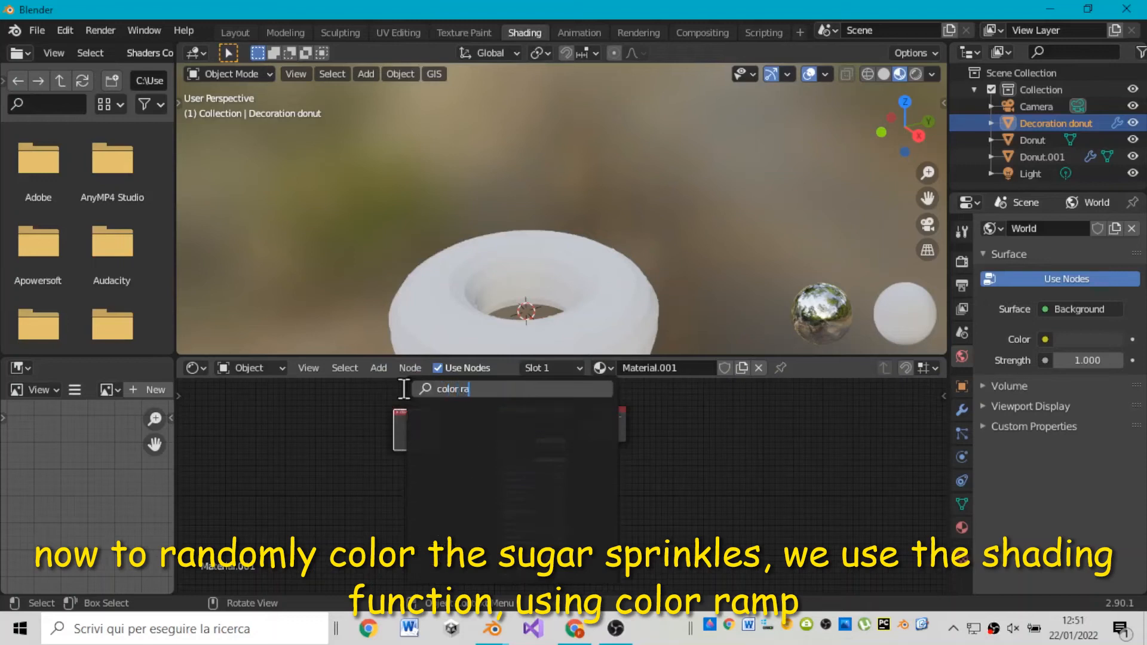
{"action": "key", "text": "Return"}
- Add a ColorRamp node to the sprinkle material's node tree
{"action": "left_click", "coordinate": [388, 369]}
{"action": "left_click", "coordinate": [412, 389]}
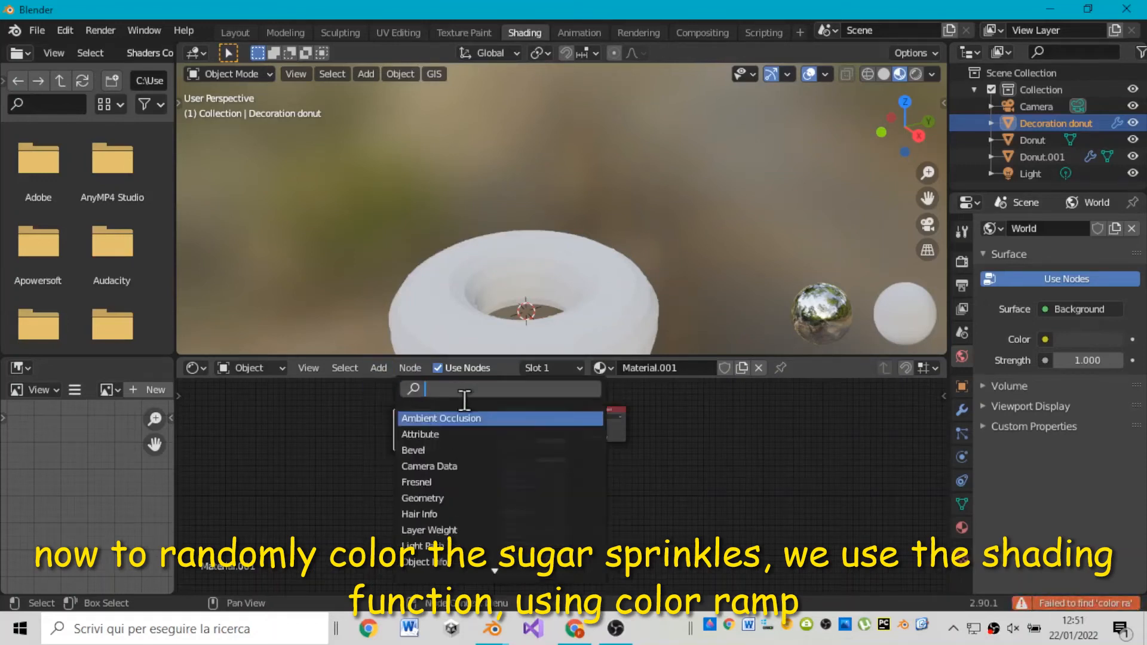
{"action": "type", "text": "color"}
{"action": "left_click", "coordinate": [456, 437]}
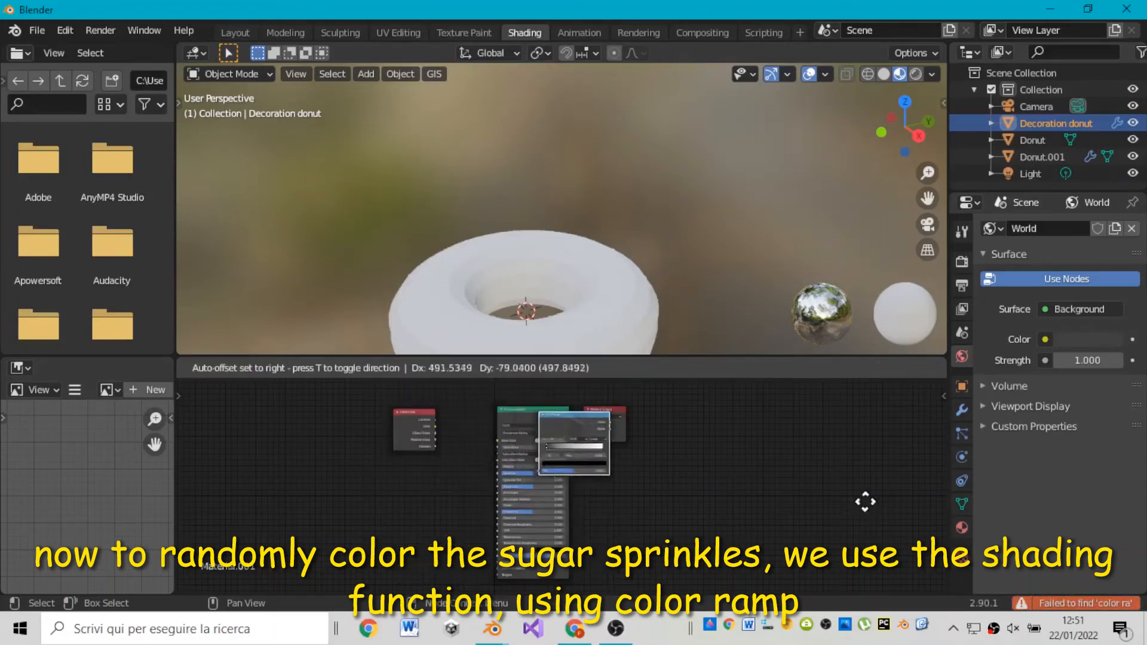
{"action": "left_click", "coordinate": [266, 452]}
- Arrange the sprinkle material's nodes in a row in the order Object Info, ColorRamp, Principled BSDF, Material Output
{"action": "scroll", "coordinate": [621, 431], "scroll_direction": "up", "scroll_amount": 5}
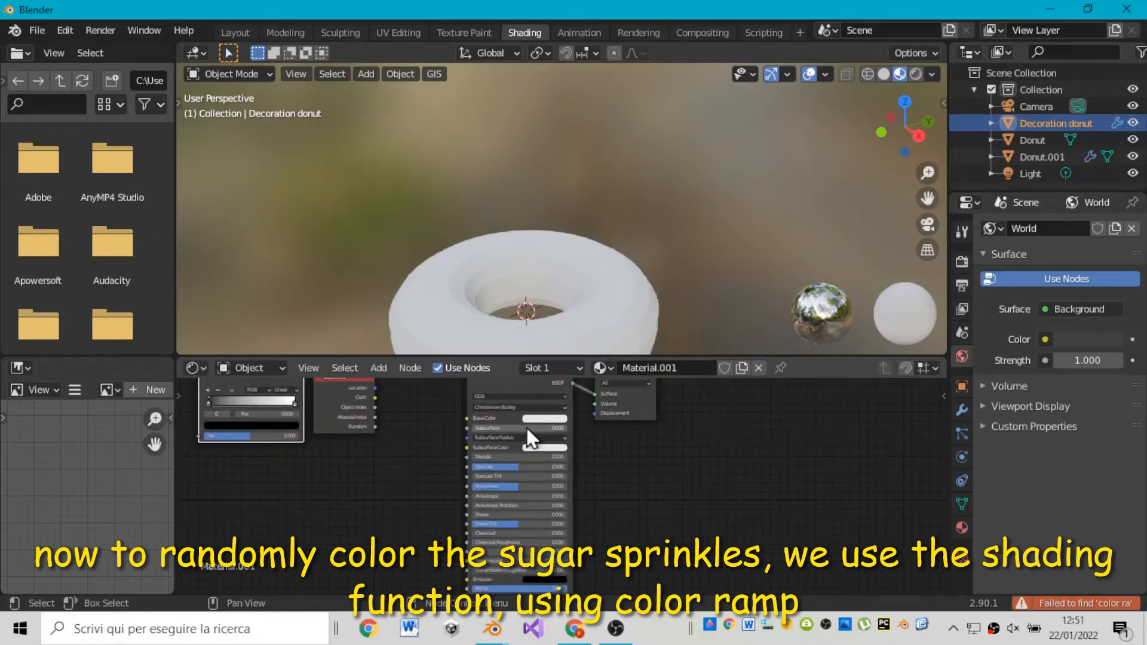
{"action": "scroll", "coordinate": [526, 428], "scroll_direction": "down", "scroll_amount": 2}
{"action": "left_click_drag", "start_coordinate": [376, 395], "coordinate": [425, 424]}
{"action": "left_click_drag", "start_coordinate": [633, 389], "coordinate": [694, 391]}
{"action": "left_click_drag", "start_coordinate": [537, 389], "coordinate": [606, 395]}
{"action": "left_click_drag", "start_coordinate": [435, 423], "coordinate": [362, 451]}
{"action": "left_click_drag", "start_coordinate": [306, 381], "coordinate": [480, 436]}
- Connect Object Info's Random output to the ColorRamp's Fac, and the ColorRamp's Color to the Principled BSDF's Base Color
{"action": "left_click", "coordinate": [379, 492]}
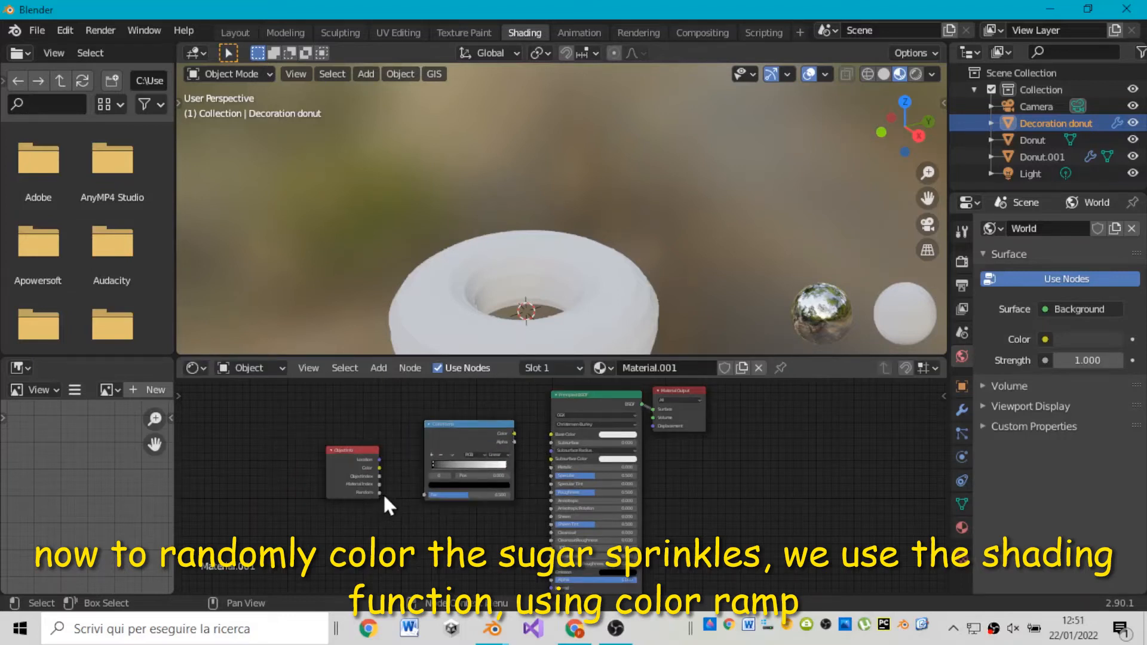
{"action": "left_click_drag", "start_coordinate": [379, 492], "coordinate": [435, 495]}
{"action": "left_click_drag", "start_coordinate": [513, 434], "coordinate": [550, 435]}
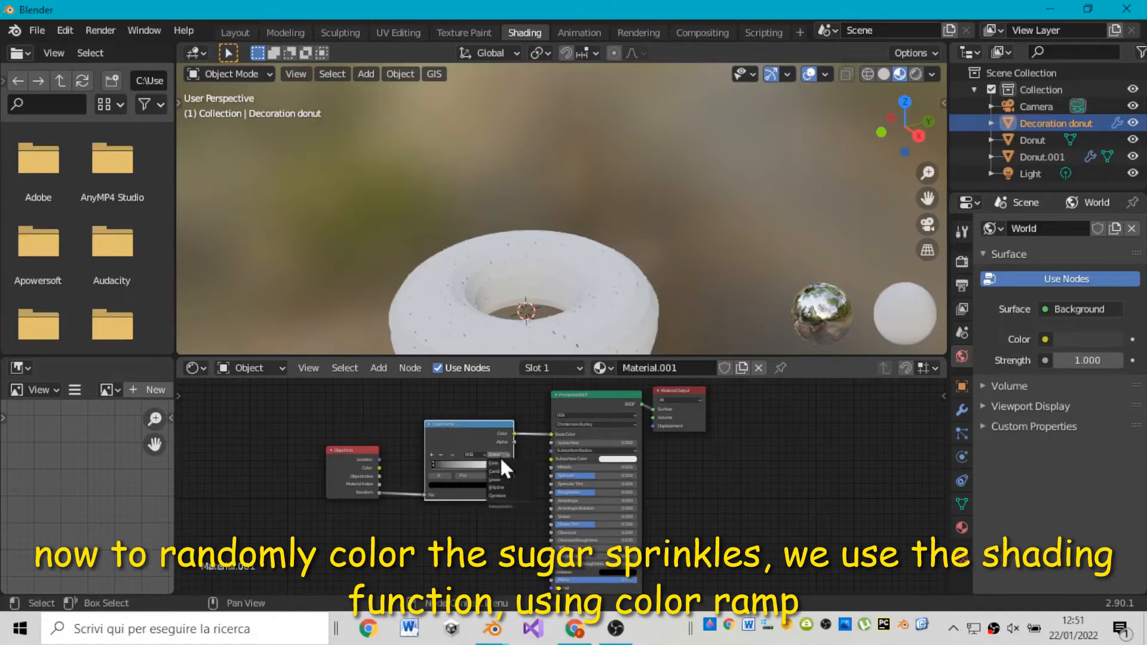
- Set the ColorRamp's interpolation to Constant
{"action": "scroll", "coordinate": [559, 485], "scroll_direction": "up", "scroll_amount": 3}
{"action": "left_click", "coordinate": [468, 435]}
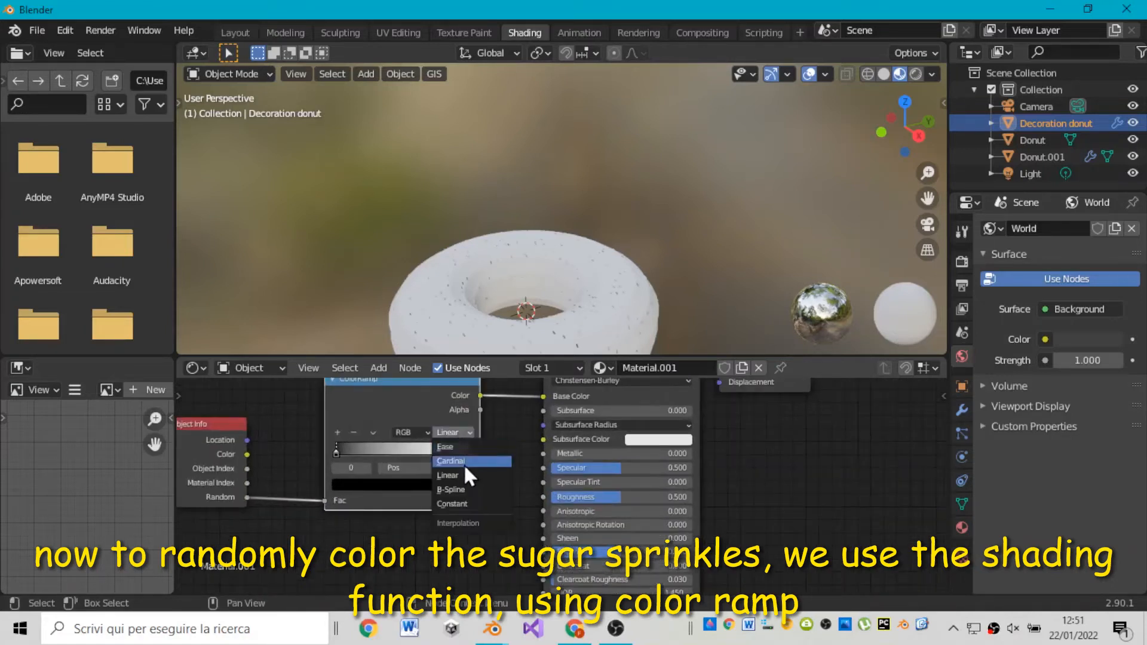
{"action": "left_click", "coordinate": [465, 503]}
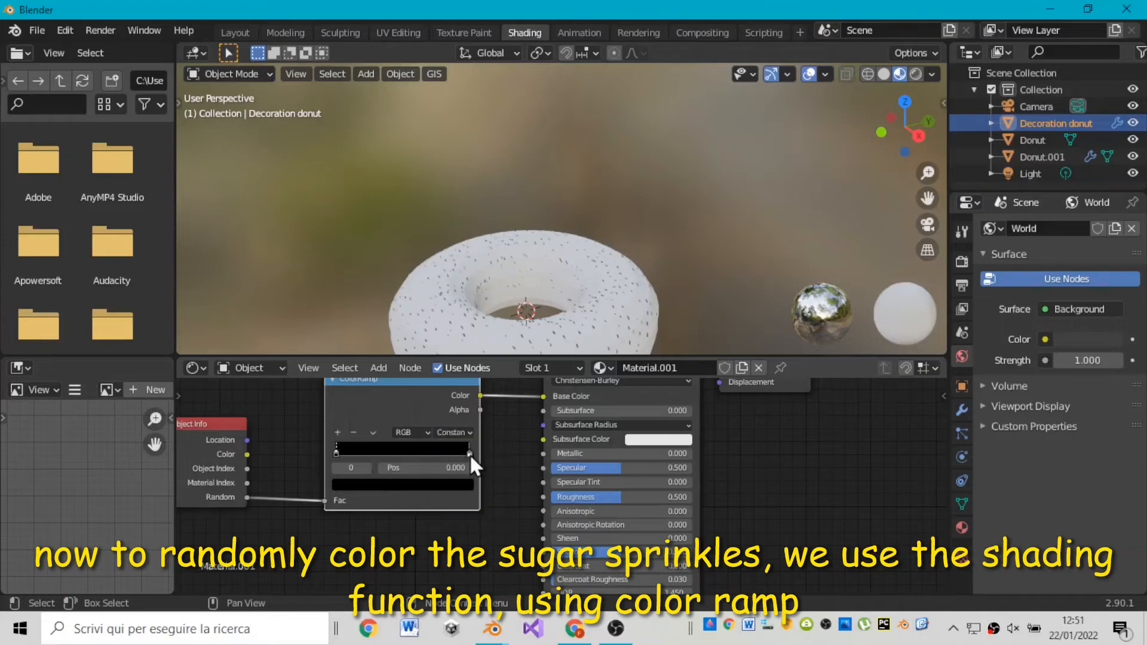
{"action": "left_click_drag", "start_coordinate": [470, 454], "coordinate": [416, 454]}
{"action": "left_click", "coordinate": [338, 432]}
{"action": "key", "text": "ctrl+z"}
{"action": "key", "text": "ctrl+z"}
{"action": "key", "text": "ctrl+z"}
{"action": "key", "text": "ctrl+z"}
- Add four extra color stops to the sprinkle material's ColorRamp and spread them out along the ramp
{"action": "left_click", "coordinate": [338, 435]}
{"action": "left_click", "coordinate": [338, 434]}
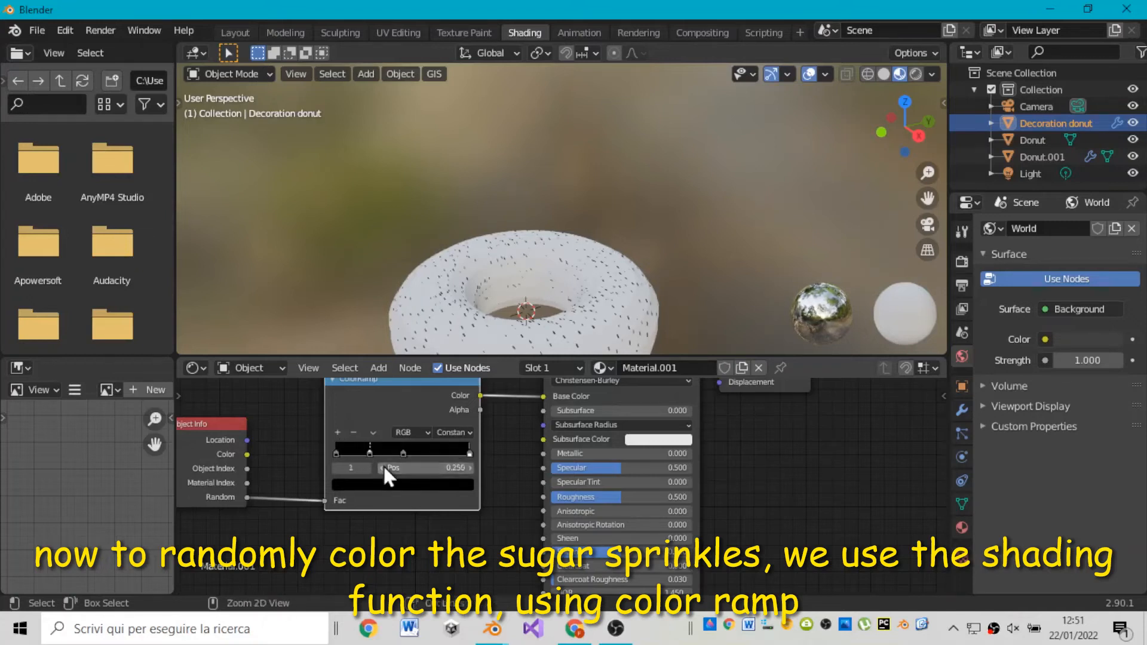
{"action": "left_click", "coordinate": [339, 434]}
{"action": "left_click", "coordinate": [435, 452]}
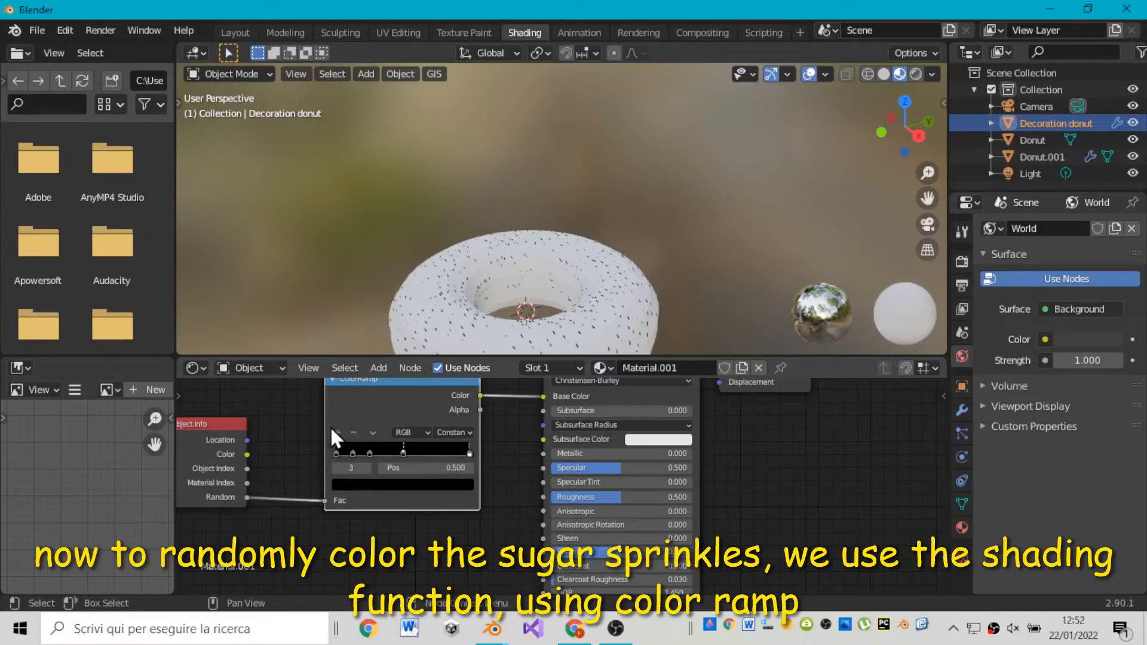
{"action": "mouse_move", "coordinate": [405, 449]}
{"action": "left_mouse_down"}
{"action": "mouse_move", "coordinate": [401, 466]}
{"action": "mouse_move", "coordinate": [407, 455]}
{"action": "mouse_move", "coordinate": [362, 455]}
{"action": "mouse_move", "coordinate": [444, 456]}
{"action": "mouse_move", "coordinate": [419, 456]}
{"action": "left_mouse_up"}
- Color the ColorRamp's second stop light blue and its first stop cream
{"action": "left_click", "coordinate": [383, 456]}
{"action": "left_click", "coordinate": [355, 489]}
{"action": "left_click_drag", "start_coordinate": [444, 341], "coordinate": [444, 298]}
{"action": "mouse_move", "coordinate": [410, 329]}
{"action": "left_mouse_down"}
{"action": "mouse_move", "coordinate": [403, 322]}
{"action": "mouse_move", "coordinate": [444, 297]}
{"action": "mouse_move", "coordinate": [444, 319]}
{"action": "mouse_move", "coordinate": [444, 305]}
{"action": "left_mouse_up"}
{"action": "left_click", "coordinate": [337, 455]}
{"action": "left_click", "coordinate": [352, 485]}
{"action": "left_click", "coordinate": [379, 350]}
- Color the ColorRamp's fourth stop yellow and its third stop, at position 0.386, green
{"action": "left_click", "coordinate": [412, 453]}
{"action": "left_click", "coordinate": [404, 485]}
{"action": "mouse_move", "coordinate": [380, 353]}
{"action": "left_mouse_down"}
{"action": "mouse_move", "coordinate": [362, 359]}
{"action": "mouse_move", "coordinate": [361, 348]}
{"action": "left_mouse_up"}
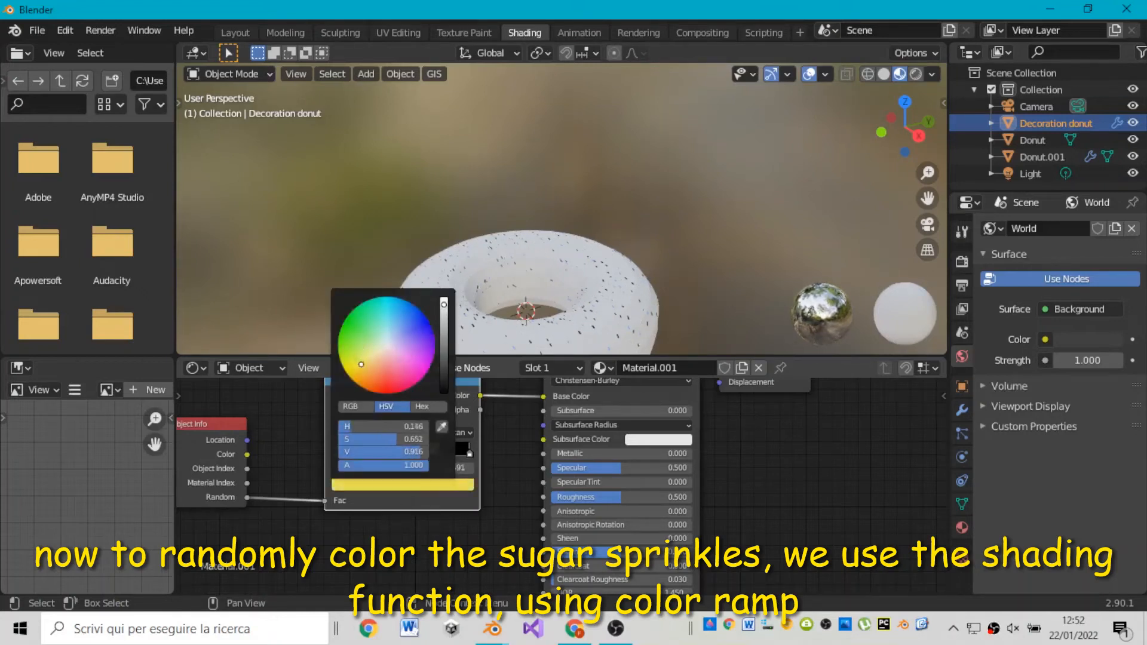
{"action": "left_click", "coordinate": [391, 454]}
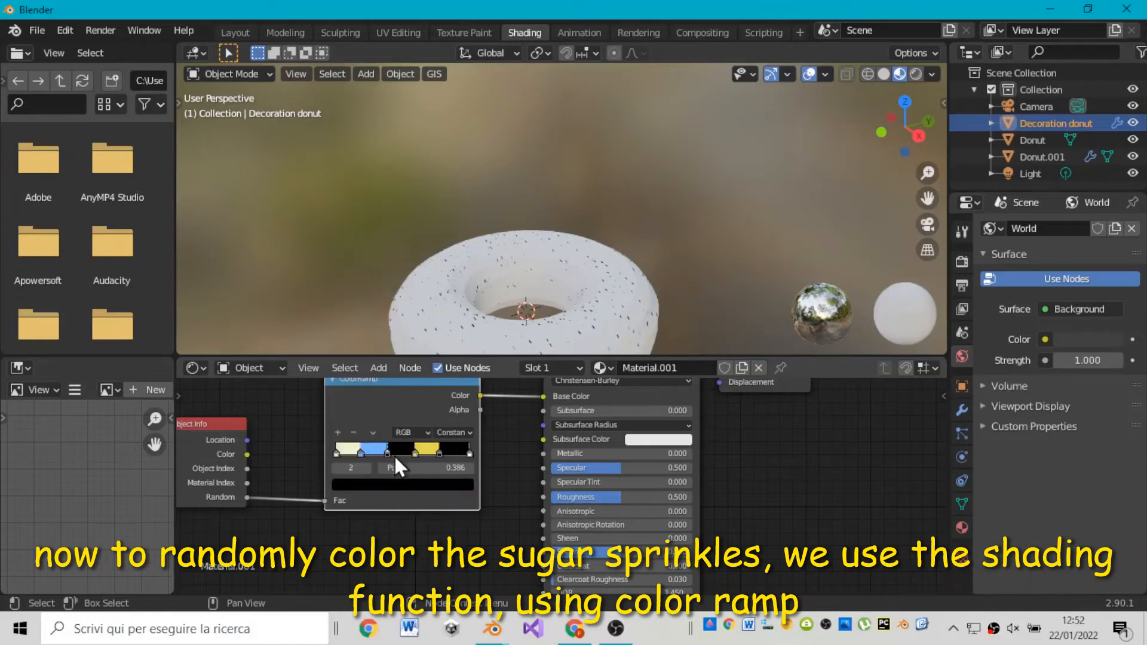
{"action": "left_click", "coordinate": [409, 484]}
{"action": "left_click_drag", "start_coordinate": [444, 343], "coordinate": [444, 314]}
{"action": "left_click_drag", "start_coordinate": [377, 341], "coordinate": [361, 334]}
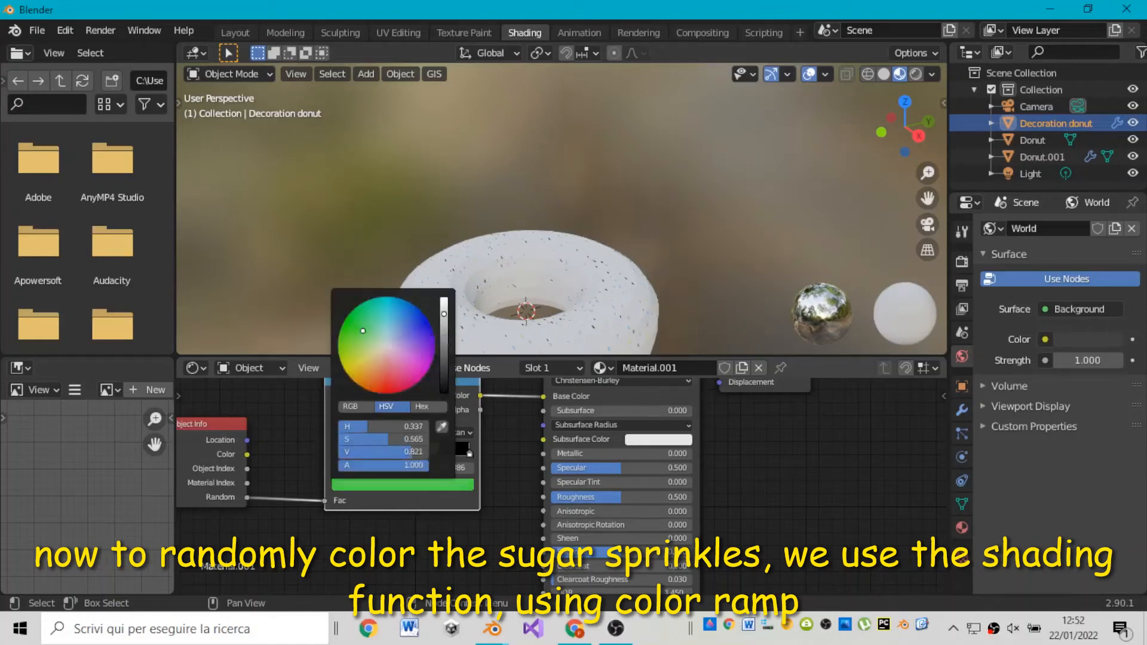
{"action": "left_click", "coordinate": [446, 308]}
- Color the ColorRamp's fifth stop, at position 0.770, bright red
{"action": "left_click", "coordinate": [468, 453]}
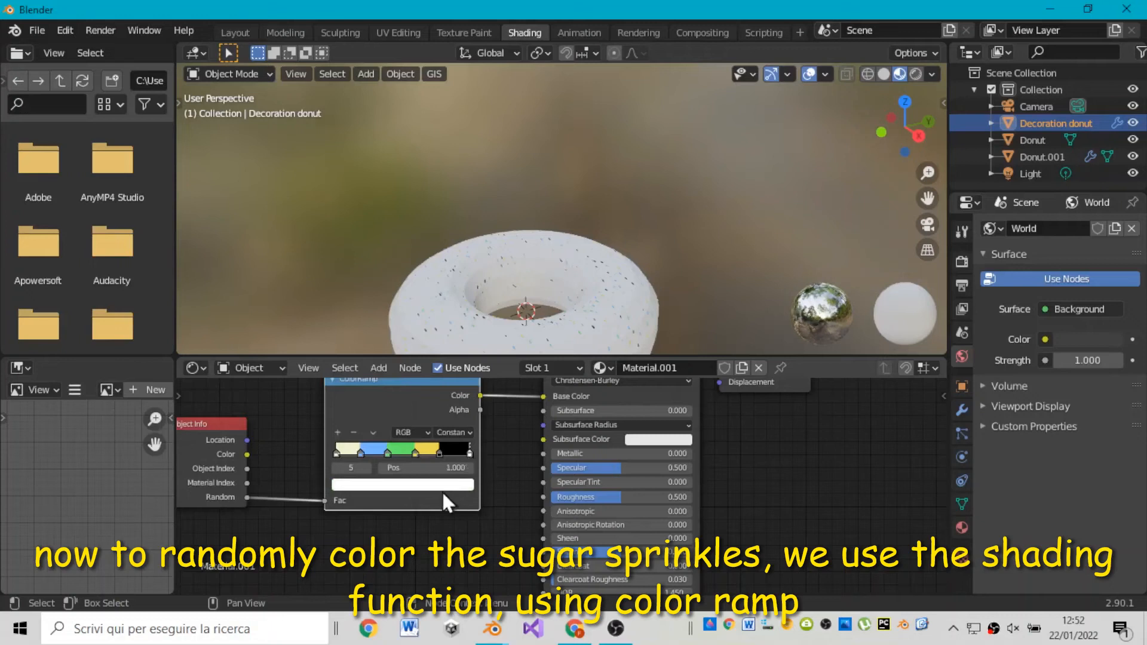
{"action": "left_click", "coordinate": [435, 486]}
{"action": "left_click", "coordinate": [440, 452]}
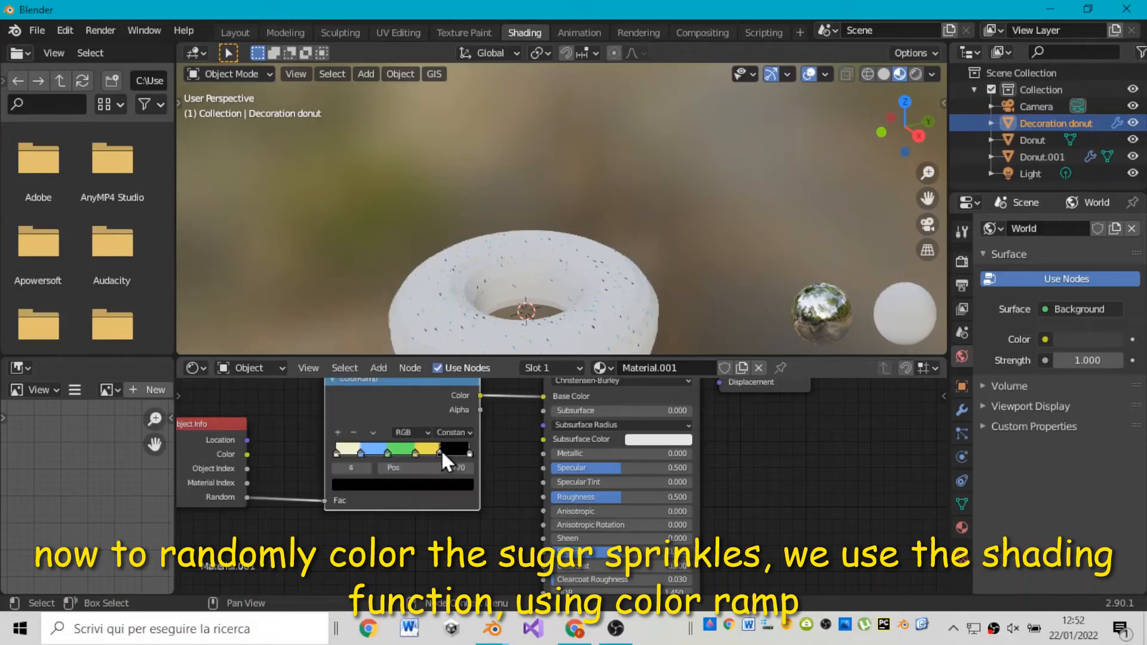
{"action": "left_click", "coordinate": [441, 485]}
{"action": "left_click_drag", "start_coordinate": [444, 349], "coordinate": [443, 305]}
{"action": "left_click_drag", "start_coordinate": [400, 386], "coordinate": [389, 386]}
- Switch to the Layout workspace, select the icing and display the viewport in Rendered shading
{"action": "scroll", "coordinate": [611, 252], "scroll_direction": "up", "scroll_amount": 5}
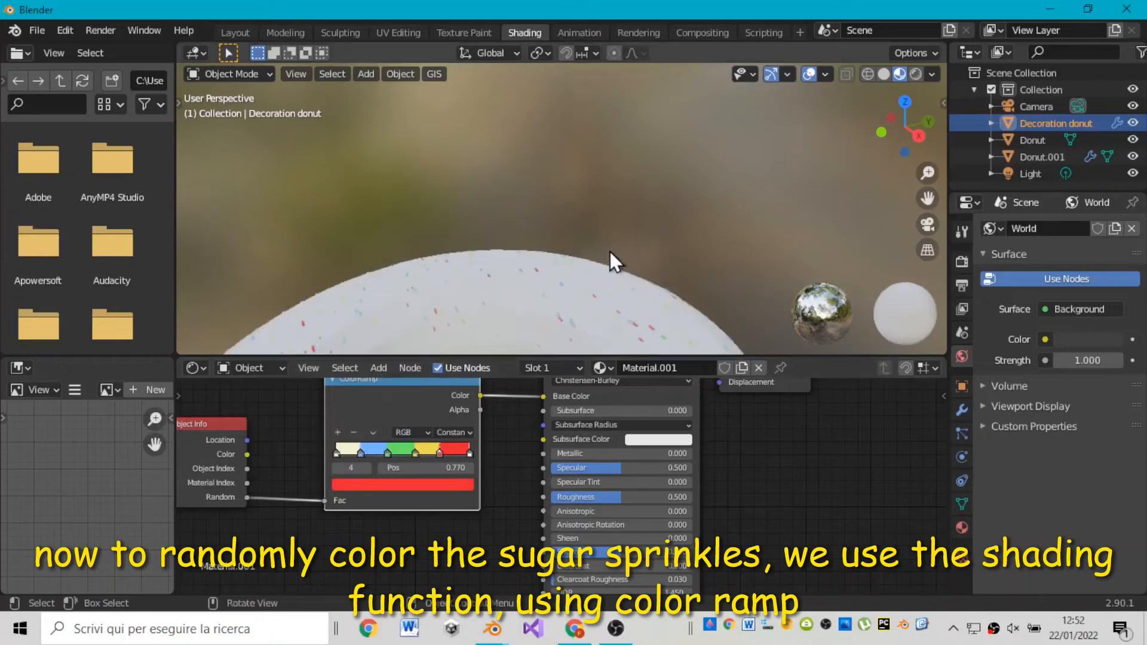
{"action": "left_click_drag", "start_coordinate": [924, 200], "coordinate": [956, 111]}
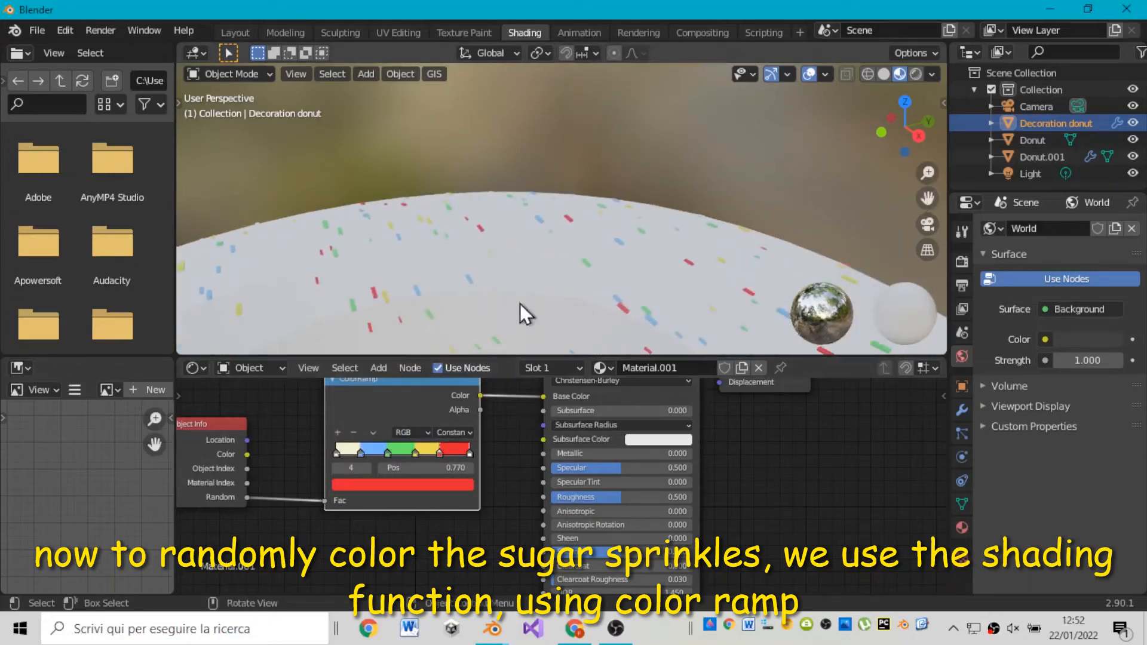
{"action": "scroll", "coordinate": [577, 275], "scroll_direction": "down", "scroll_amount": 1}
{"action": "middle_click_drag", "start_coordinate": [577, 275], "coordinate": [599, 314]}
{"action": "scroll", "coordinate": [519, 471], "scroll_direction": "down", "scroll_amount": 3}
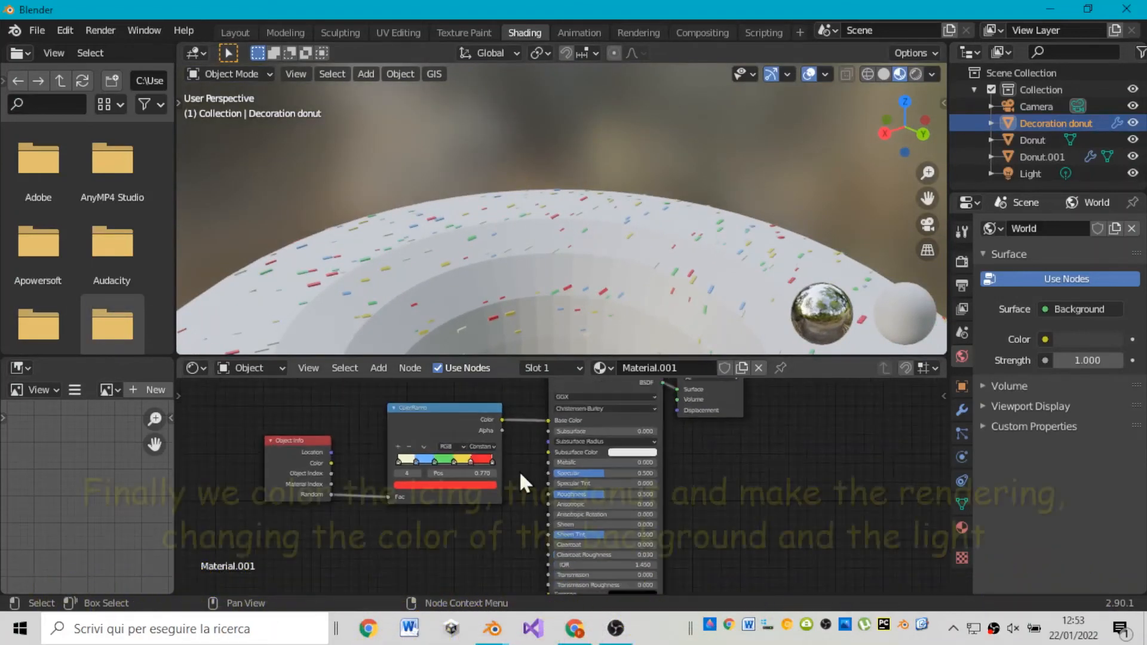
{"action": "left_click", "coordinate": [245, 33]}
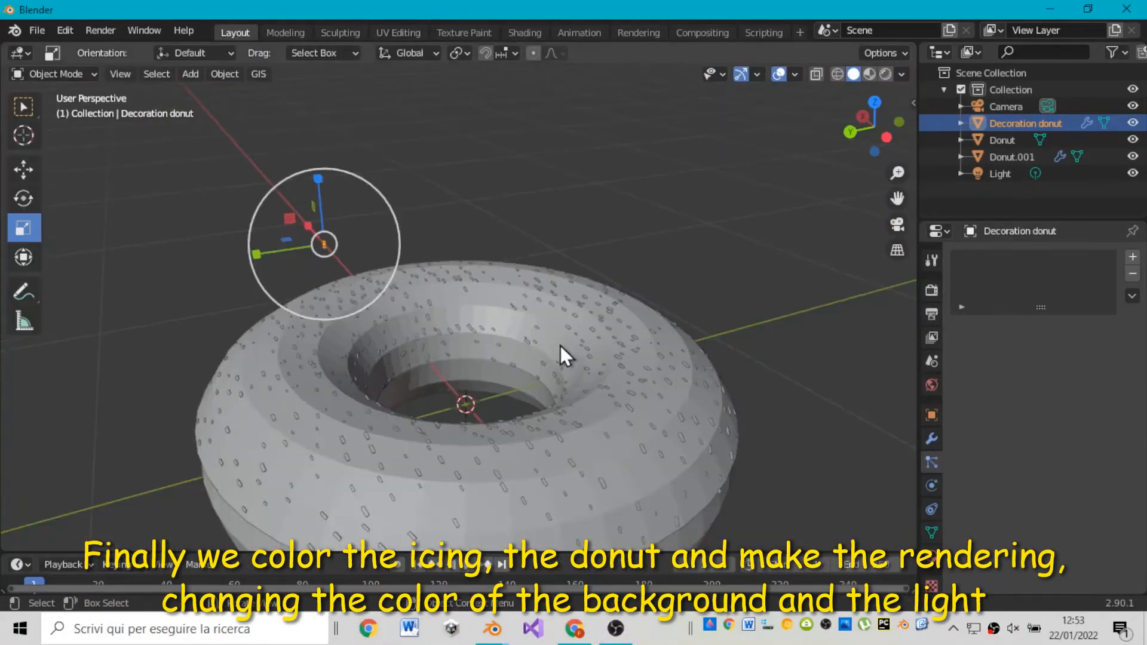
{"action": "left_click", "coordinate": [673, 385]}
{"action": "mouse_move", "coordinate": [1070, 421]}
{"action": "left_mouse_down"}
{"action": "mouse_move", "coordinate": [1023, 420]}
{"action": "mouse_move", "coordinate": [1079, 413]}
{"action": "mouse_move", "coordinate": [1070, 420]}
{"action": "left_mouse_up"}
{"action": "scroll", "coordinate": [1067, 449], "scroll_direction": "down", "scroll_amount": 4}
{"action": "scroll", "coordinate": [1070, 453], "scroll_direction": "down", "scroll_amount": 3}
{"action": "scroll", "coordinate": [1063, 478], "scroll_direction": "down", "scroll_amount": 1}
{"action": "scroll", "coordinate": [861, 123], "scroll_direction": "down", "scroll_amount": 3}
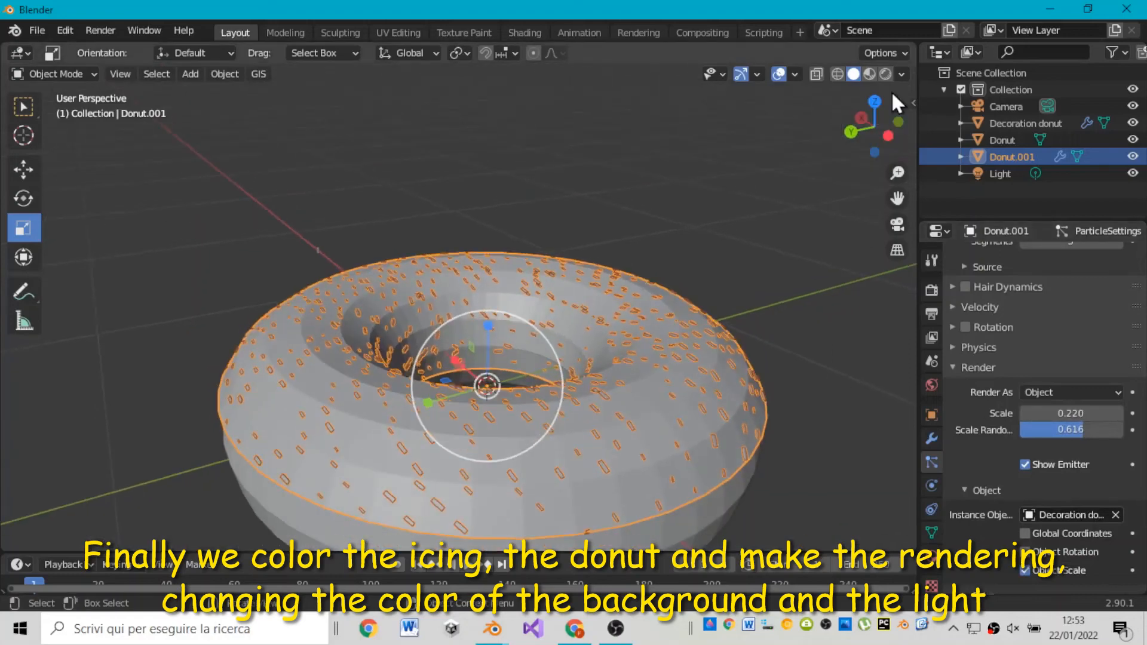
{"action": "left_click", "coordinate": [884, 73]}
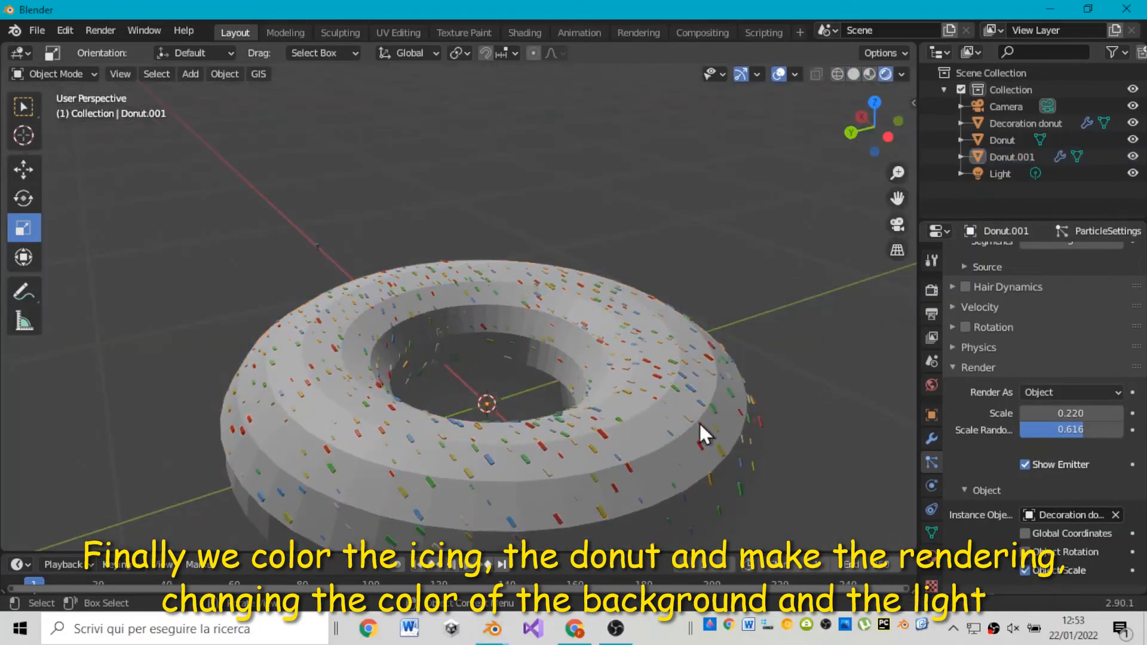
- Create a new material for the icing and set its Base Color to light pink
{"action": "left_click", "coordinate": [931, 587]}
{"action": "left_click", "coordinate": [1054, 327]}
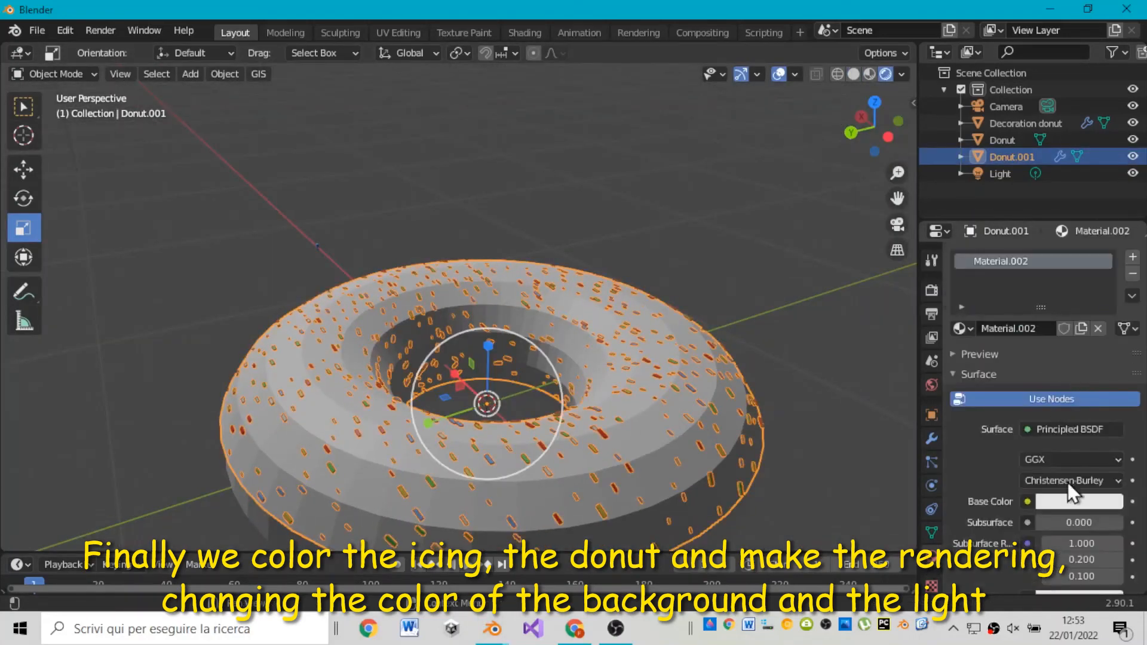
{"action": "left_click", "coordinate": [1073, 502]}
{"action": "left_click_drag", "start_coordinate": [1049, 340], "coordinate": [1048, 337]}
{"action": "left_click", "coordinate": [765, 250]}
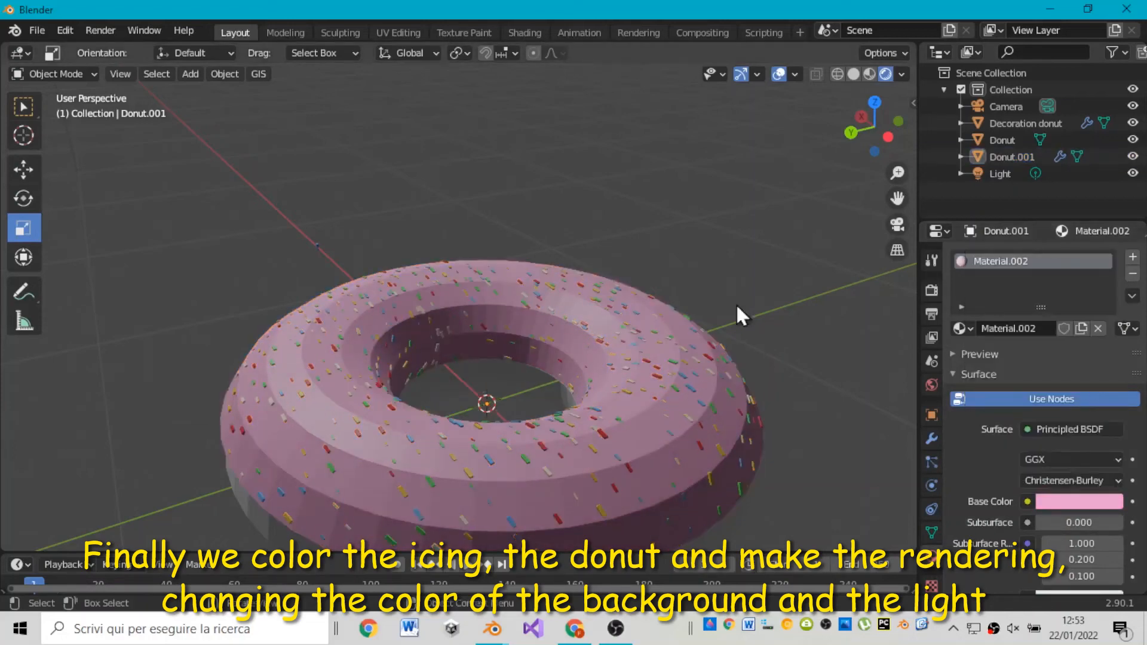
- Select the lower donut body, give it a new material and set its Base Color to golden yellow
{"action": "left_click_drag", "start_coordinate": [875, 128], "coordinate": [875, 102]}
{"action": "left_click", "coordinate": [726, 354]}
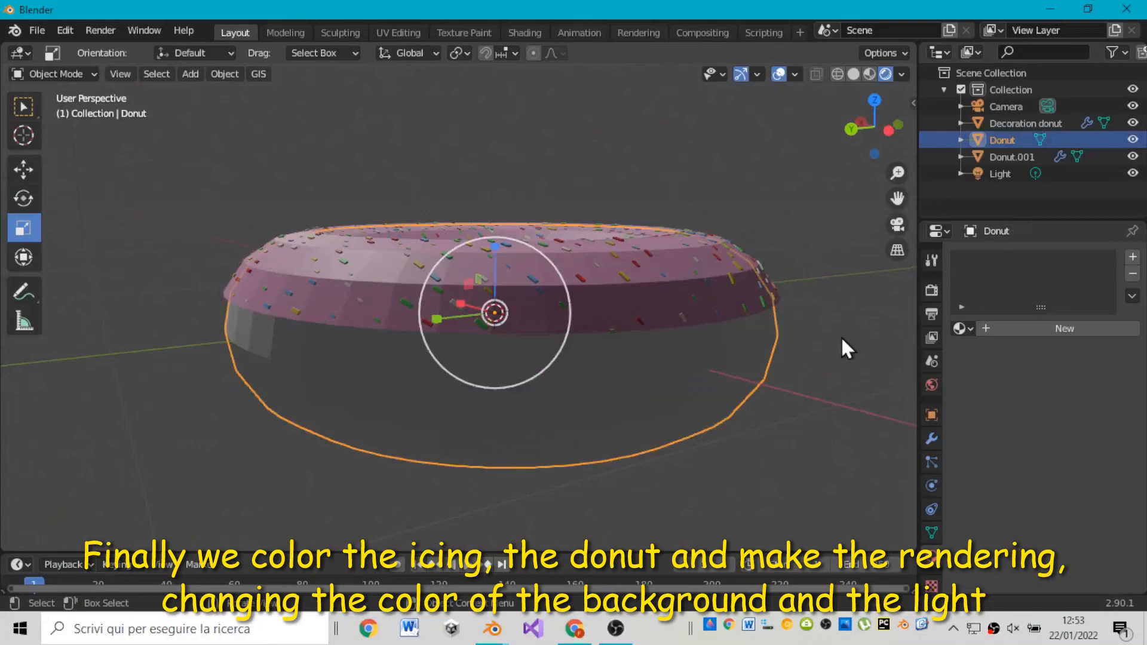
{"action": "left_click", "coordinate": [1023, 331]}
{"action": "left_click", "coordinate": [1066, 504]}
{"action": "left_click_drag", "start_coordinate": [1050, 338], "coordinate": [1010, 343]}
- Set the point light's power to about 3714.8 W and its radius to about 5.99 m
{"action": "mouse_move", "coordinate": [875, 128]}
{"action": "left_mouse_down"}
{"action": "mouse_move", "coordinate": [841, 143]}
{"action": "mouse_move", "coordinate": [871, 144]}
{"action": "left_mouse_up"}
{"action": "left_click", "coordinate": [1004, 174]}
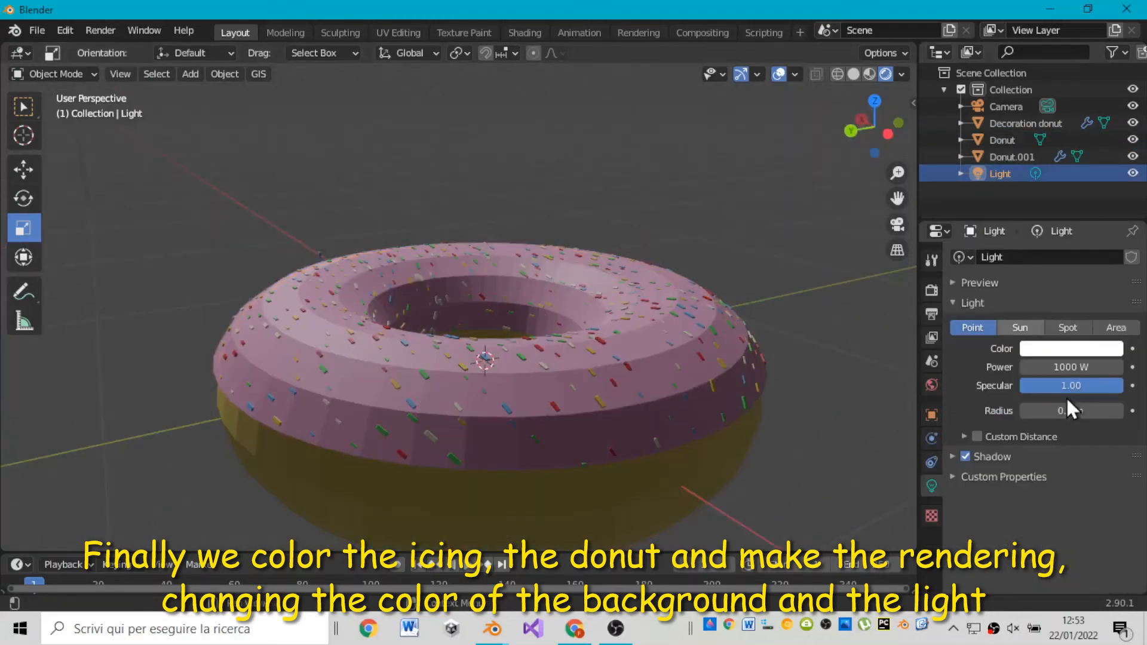
{"action": "left_click_drag", "start_coordinate": [1071, 367], "coordinate": [1133, 367]}
{"action": "left_click_drag", "start_coordinate": [1072, 411], "coordinate": [1121, 411]}
{"action": "scroll", "coordinate": [670, 407], "scroll_direction": "down", "scroll_amount": 2}
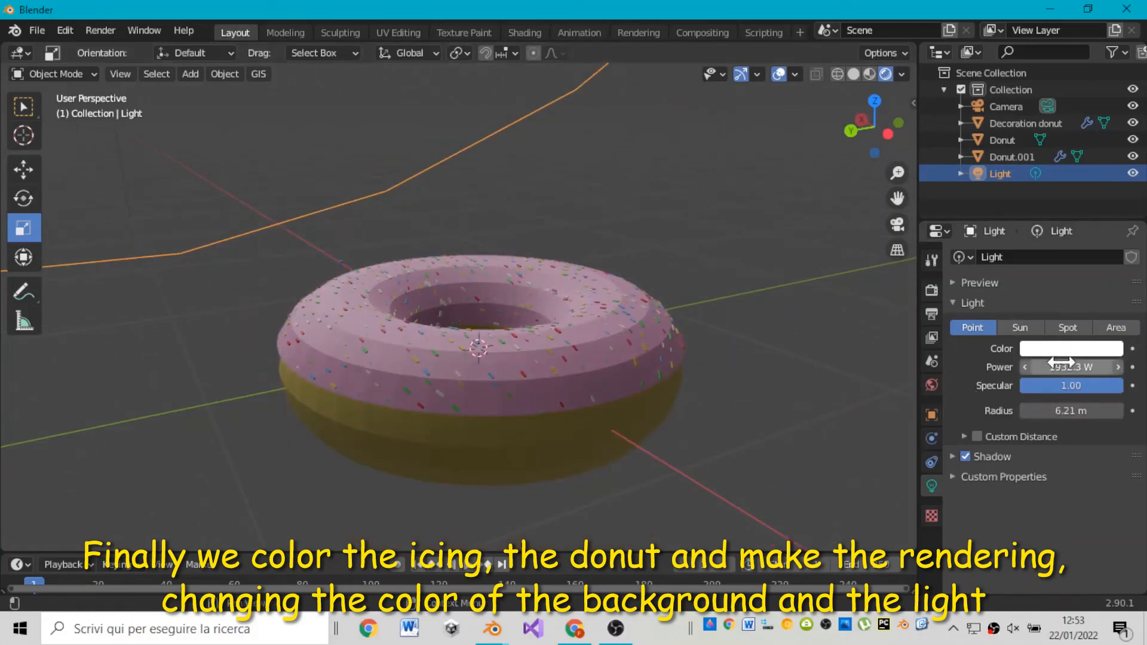
{"action": "mouse_move", "coordinate": [1072, 367]}
{"action": "left_mouse_down"}
{"action": "mouse_move", "coordinate": [1134, 367]}
{"action": "mouse_move", "coordinate": [1063, 367]}
{"action": "left_mouse_up"}
{"action": "left_click_drag", "start_coordinate": [1072, 411], "coordinate": [1063, 411]}
- Lower the light by about 4.95 m along the Z axis
{"action": "scroll", "coordinate": [325, 324], "scroll_direction": "down", "scroll_amount": 15}
{"action": "left_click", "coordinate": [27, 163]}
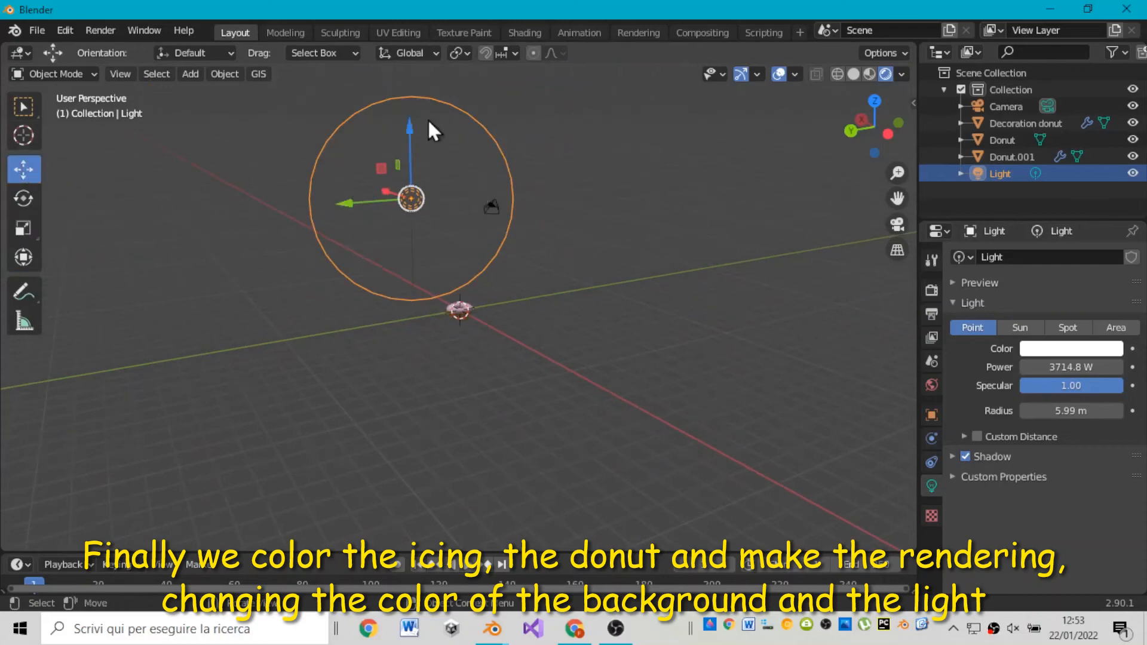
{"action": "left_click_drag", "start_coordinate": [411, 132], "coordinate": [413, 214]}
{"action": "scroll", "coordinate": [493, 258], "scroll_direction": "up", "scroll_amount": 8}
{"action": "scroll", "coordinate": [496, 269], "scroll_direction": "up", "scroll_amount": 3}
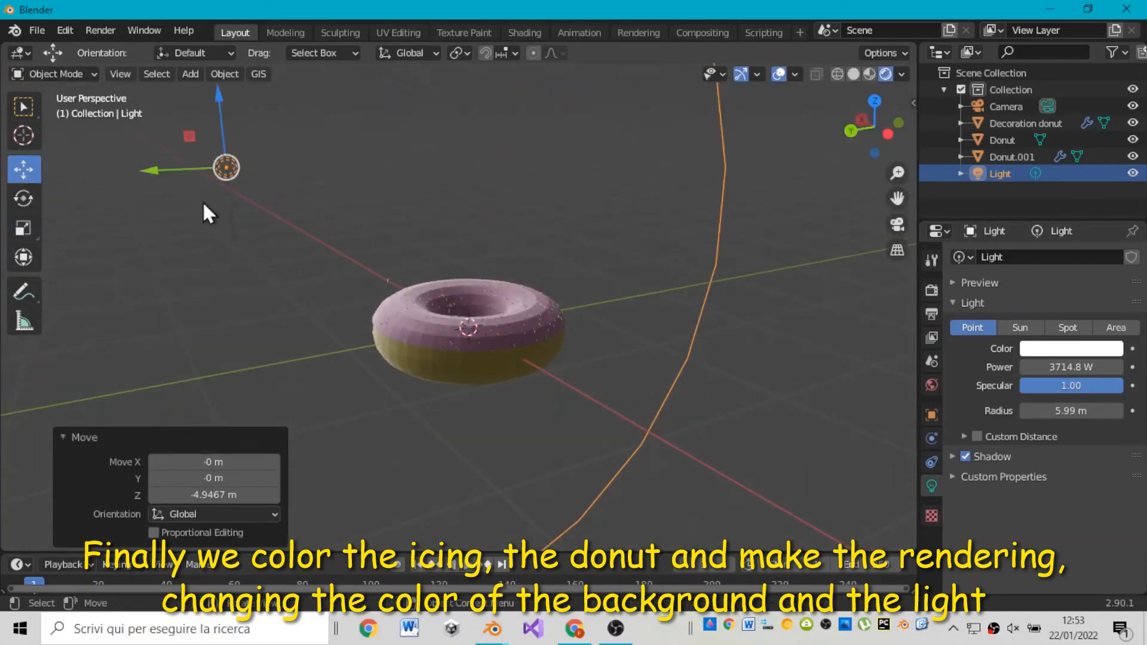
- Move the light farther out to the side of the donut, then deselect it
{"action": "key", "text": "g"}
{"action": "left_click_drag", "start_coordinate": [70, 245], "coordinate": [5, 257]}
{"action": "scroll", "coordinate": [478, 239], "scroll_direction": "up", "scroll_amount": 4}
{"action": "left_click_drag", "start_coordinate": [865, 139], "coordinate": [882, 147]}
{"action": "left_click", "coordinate": [797, 236]}
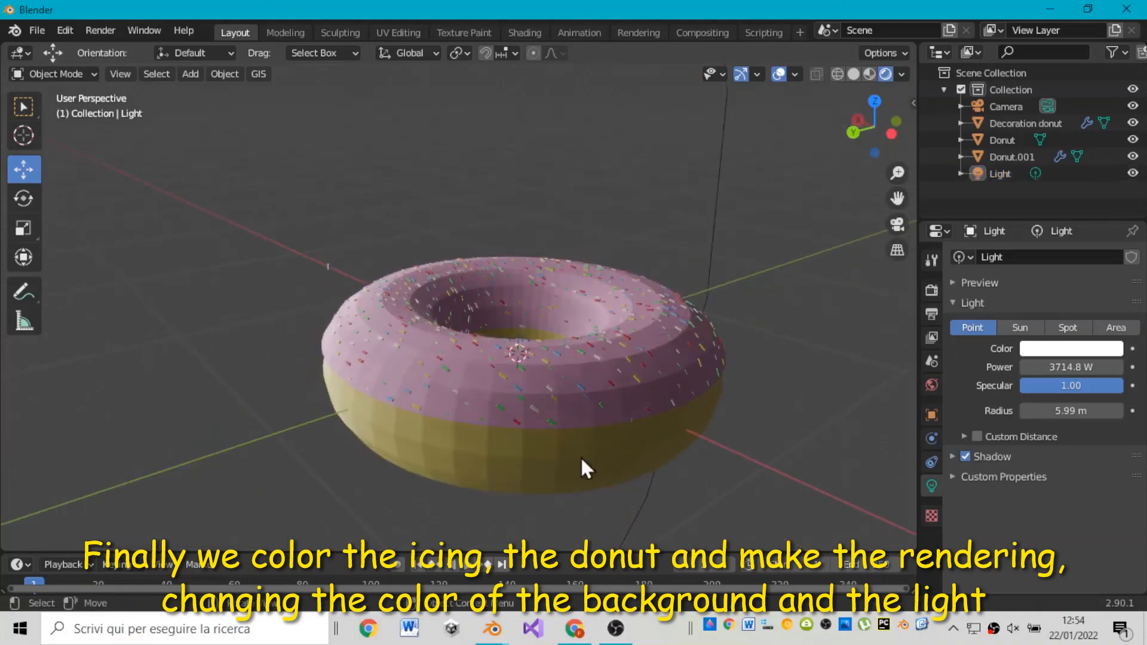
- Set the world background color to light gray with an HSV value of 0.780
{"action": "left_click", "coordinate": [932, 384]}
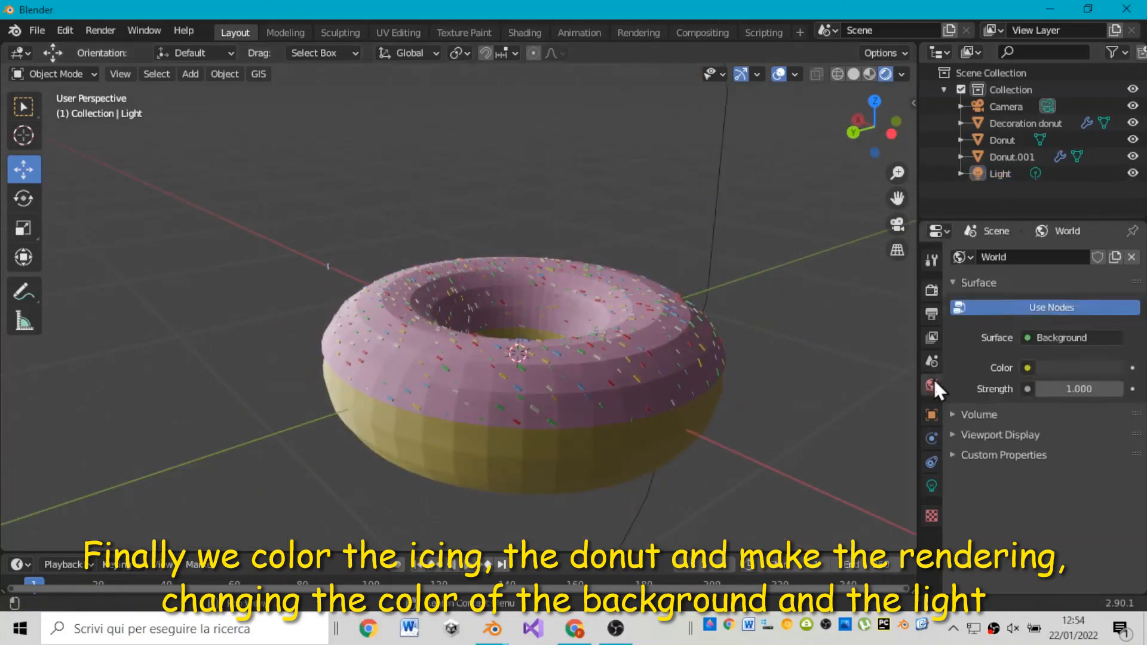
{"action": "left_click", "coordinate": [1080, 366]}
{"action": "left_click_drag", "start_coordinate": [1111, 222], "coordinate": [1110, 155]}
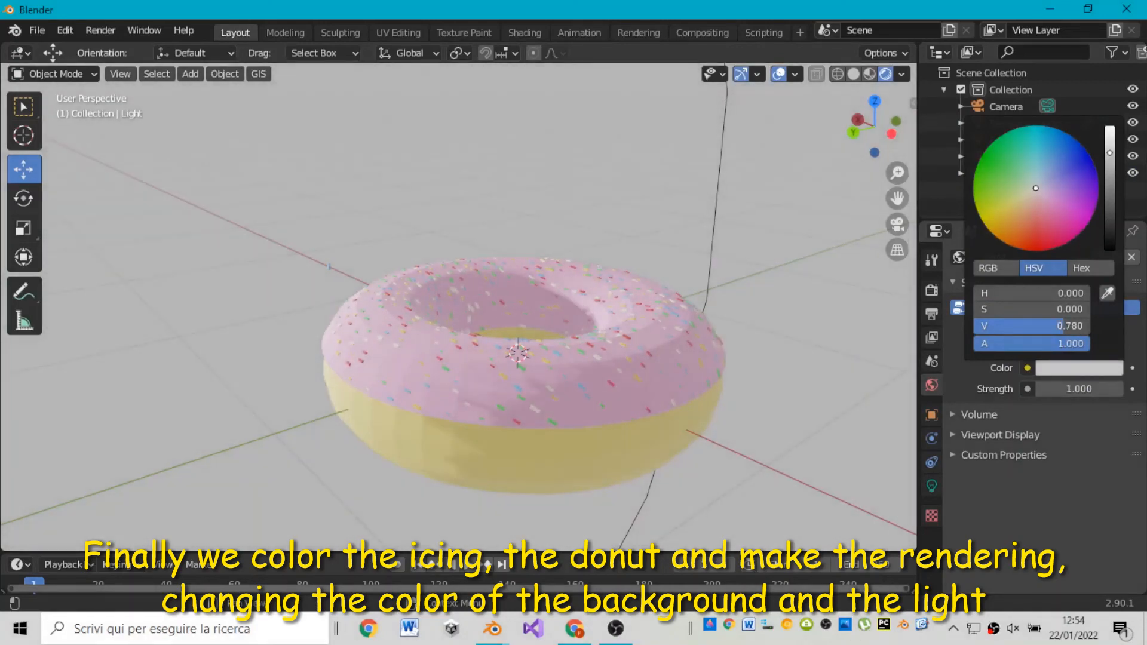
{"action": "left_click", "coordinate": [1053, 366]}
{"action": "mouse_move", "coordinate": [1036, 187]}
{"action": "left_mouse_down"}
{"action": "mouse_move", "coordinate": [1041, 176]}
{"action": "mouse_move", "coordinate": [1034, 192]}
{"action": "left_mouse_up"}
{"action": "left_click", "coordinate": [1069, 366]}
{"action": "left_click_drag", "start_coordinate": [874, 126], "coordinate": [876, 127]}
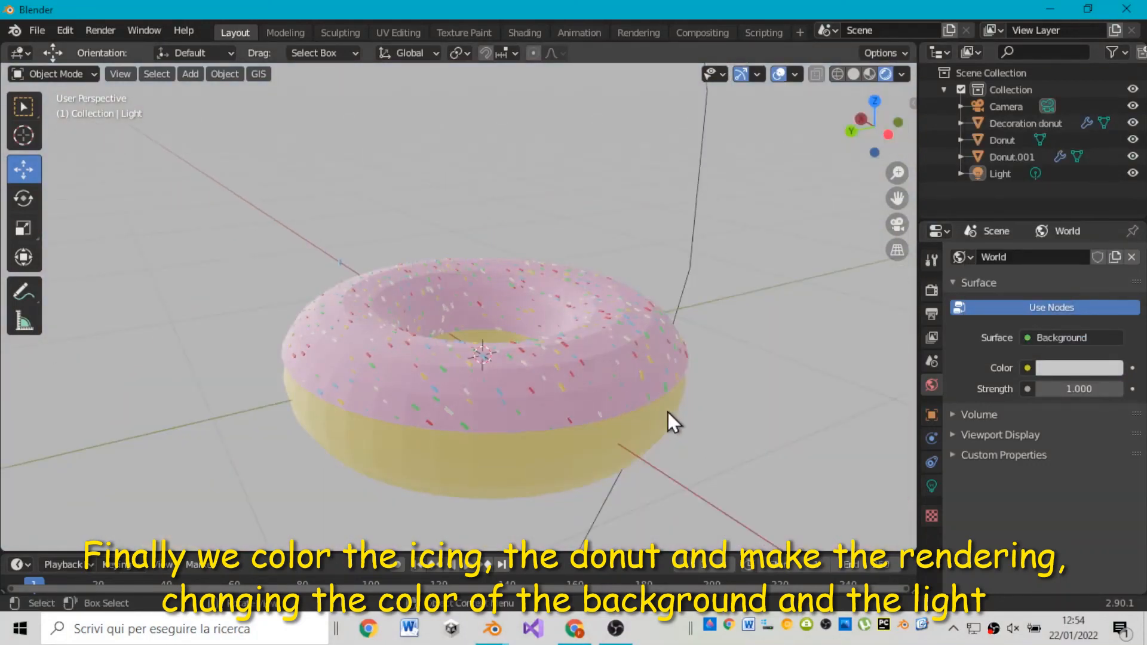
- Hide the viewport overlays and frame the finished donut in a closer view
{"action": "left_click", "coordinate": [662, 371]}
{"action": "left_click", "coordinate": [661, 362]}
{"action": "left_click", "coordinate": [716, 356]}
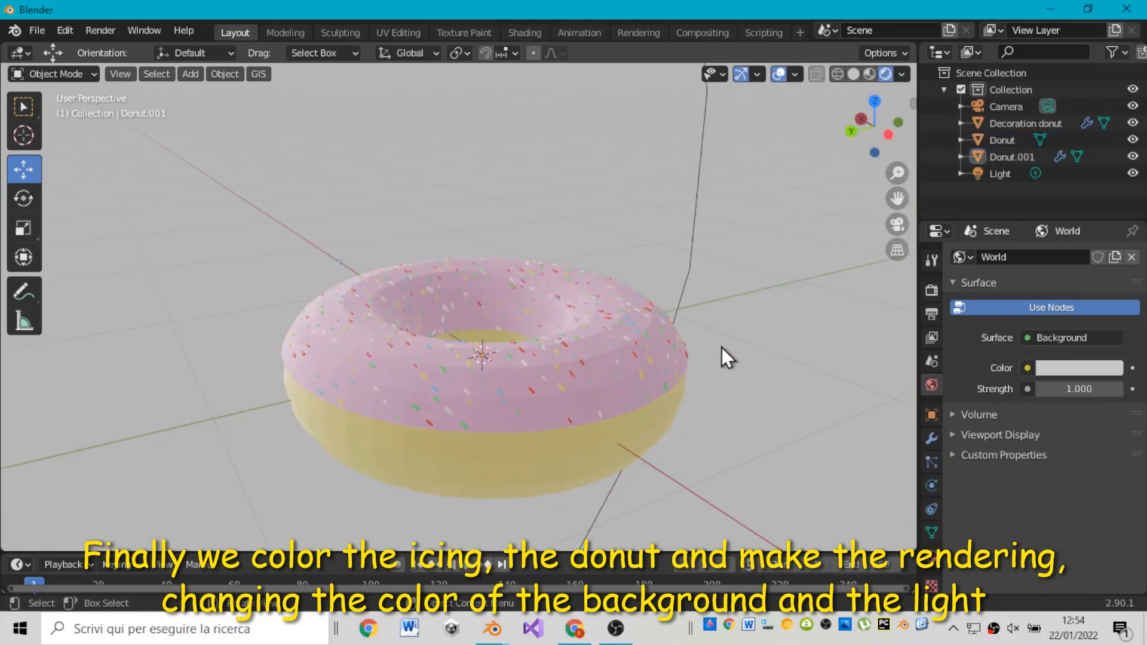
{"action": "left_click_drag", "start_coordinate": [875, 127], "coordinate": [868, 87]}
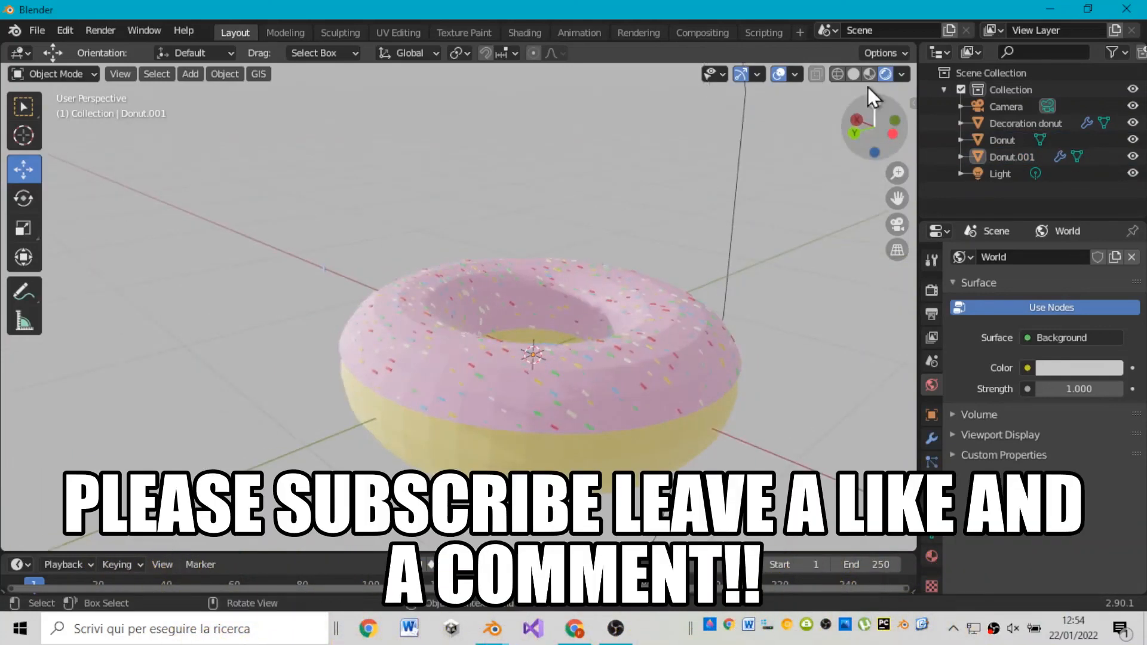
{"action": "left_click", "coordinate": [778, 74]}
{"action": "left_click_drag", "start_coordinate": [875, 127], "coordinate": [863, 127]}
{"action": "scroll", "coordinate": [877, 200], "scroll_direction": "up", "scroll_amount": 2}
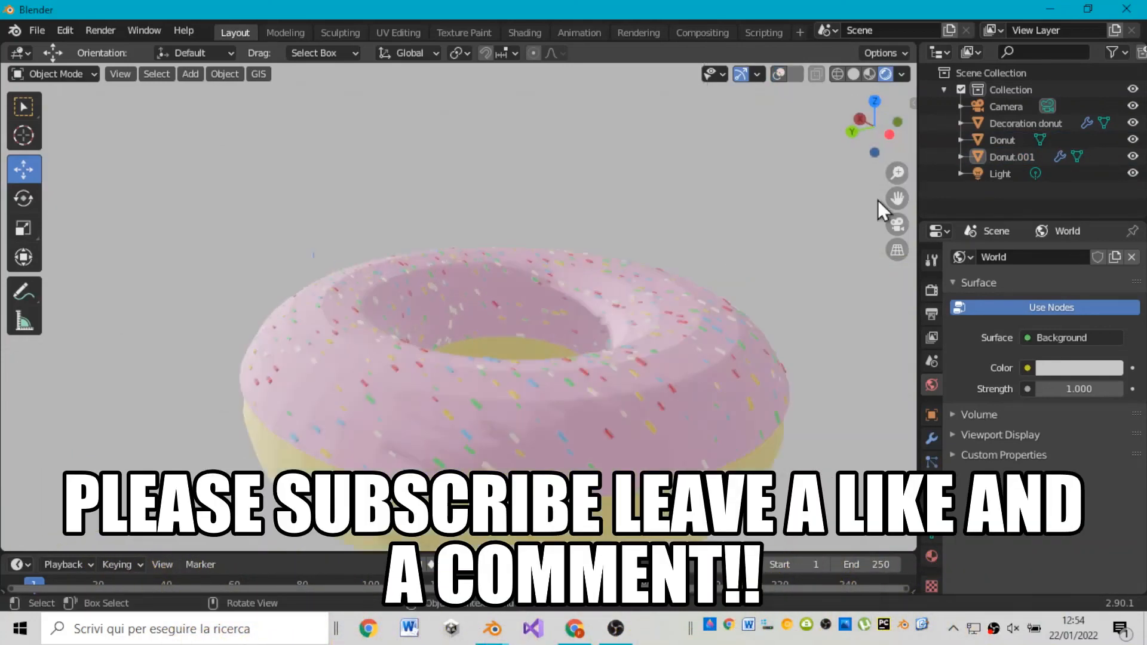